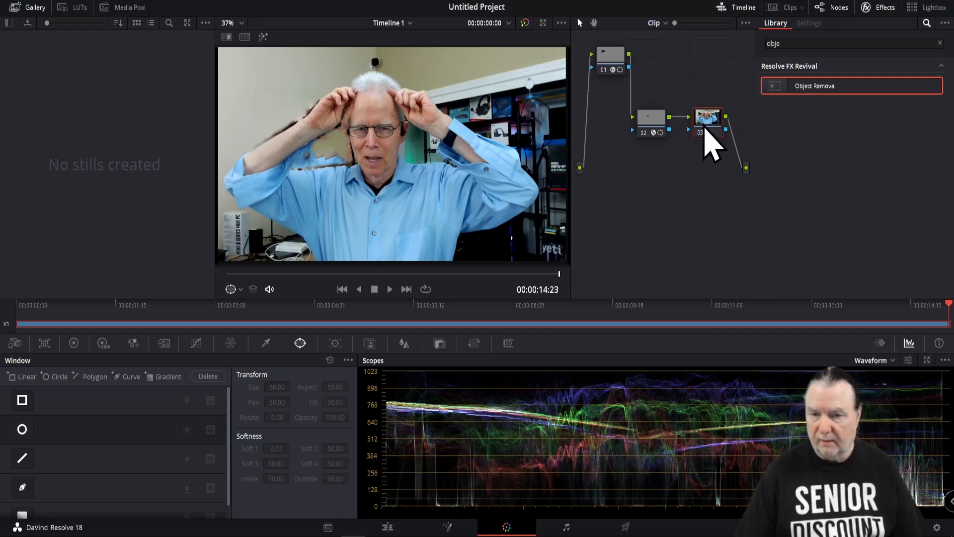
- Add a serial node after node 03
left_click(706, 125)
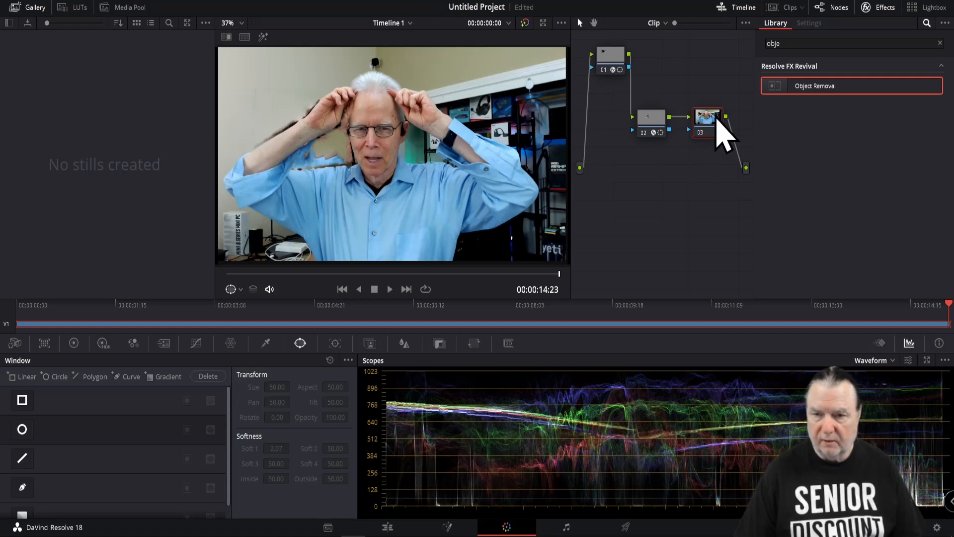
left_click(712, 128)
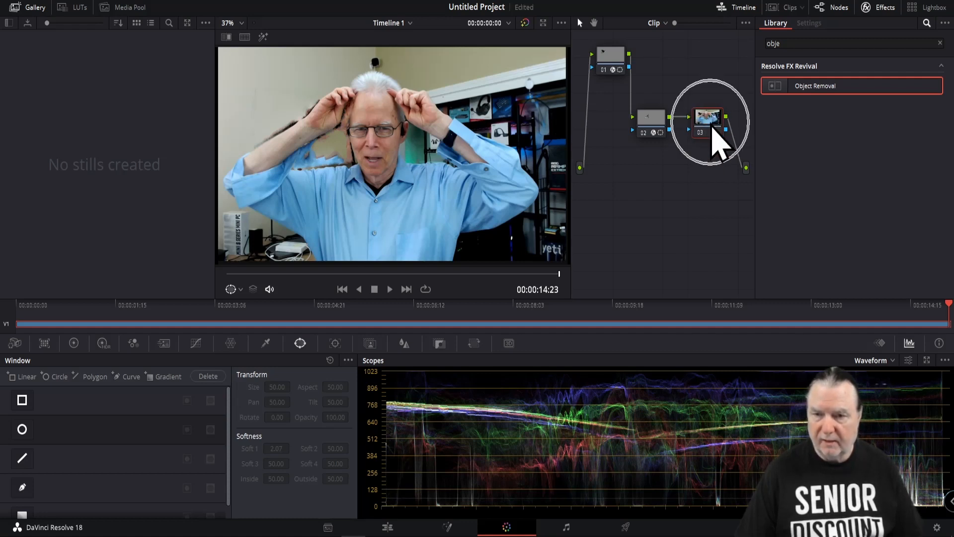
right_click(711, 130)
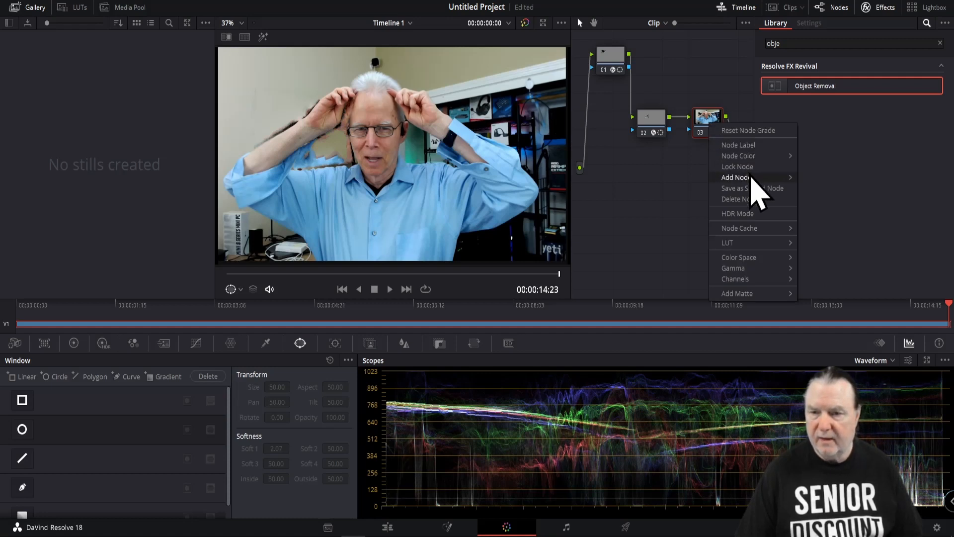
mouse_move(751, 175)
left_click(823, 178)
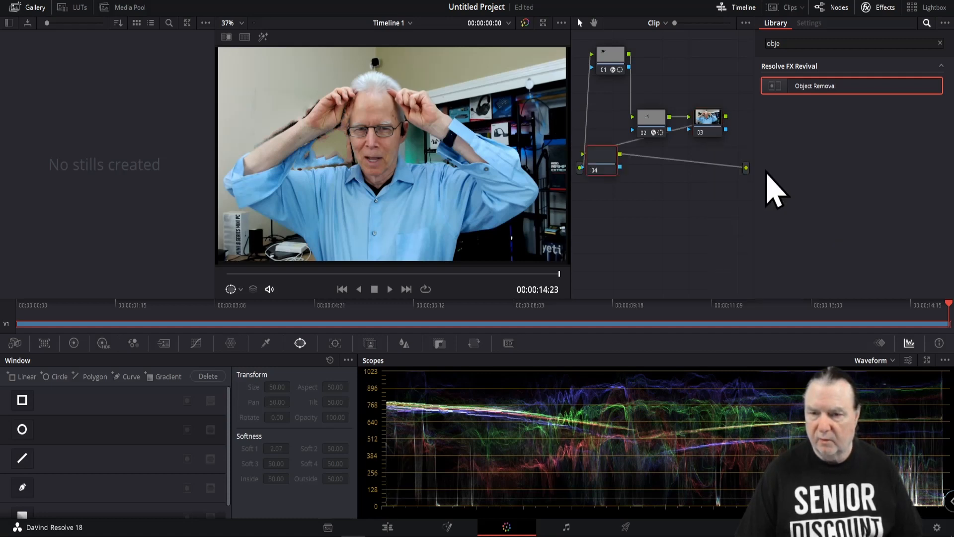
- Arrange nodes 02, 03 and 04 as a descending diagonal chain in the node graph
left_click_drag(601, 171, 709, 206)
mouse_move(651, 124)
left_mouse_down()
mouse_move(644, 130)
mouse_move(652, 113)
left_mouse_up()
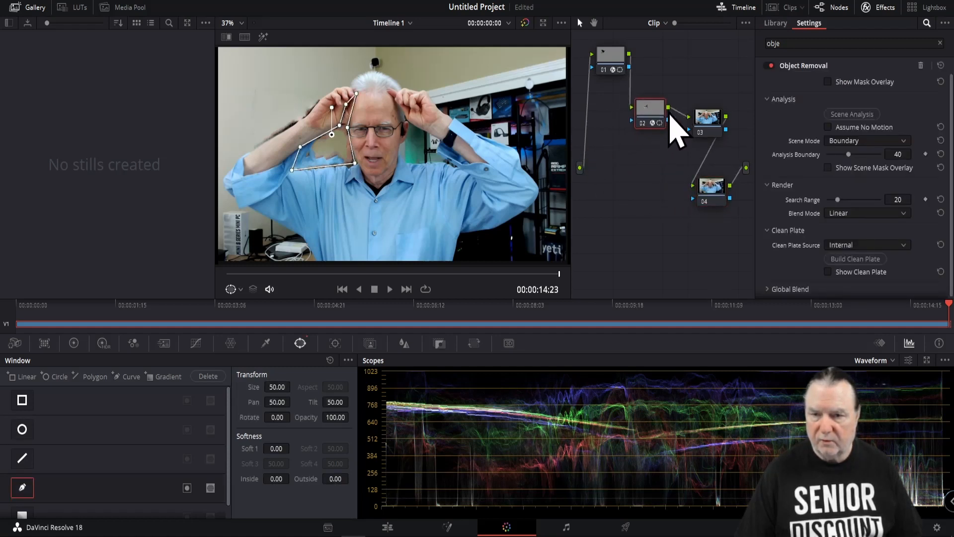
left_click_drag(714, 130, 700, 270)
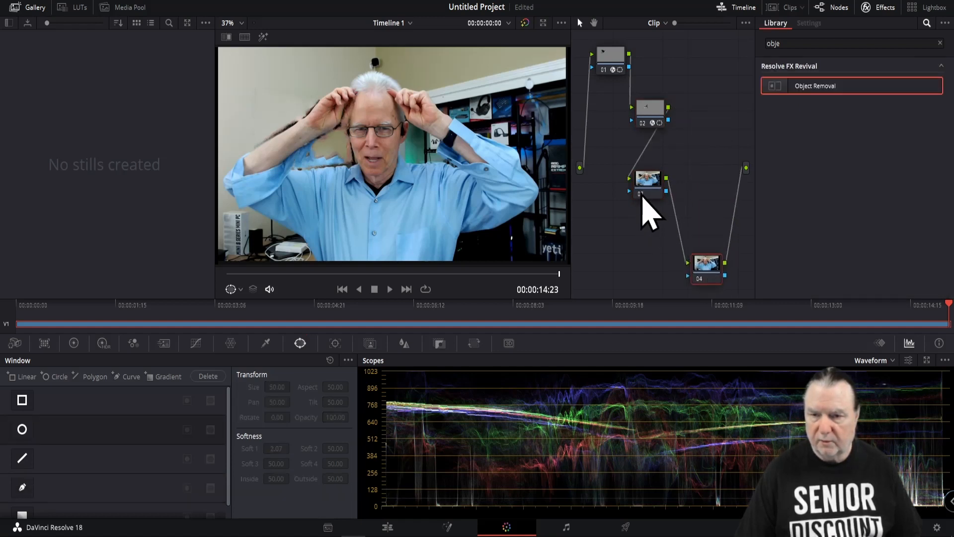
left_click_drag(647, 189, 685, 157)
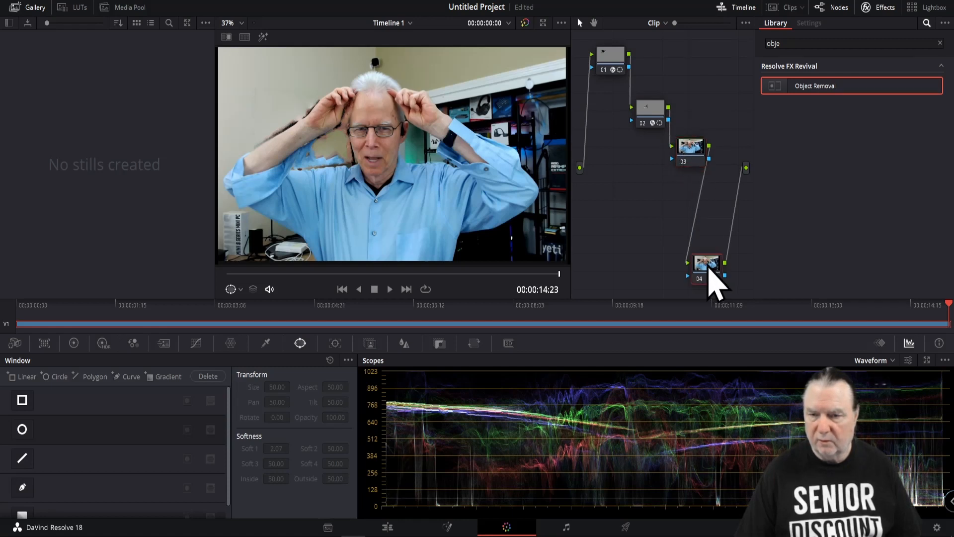
left_click_drag(706, 266, 733, 193)
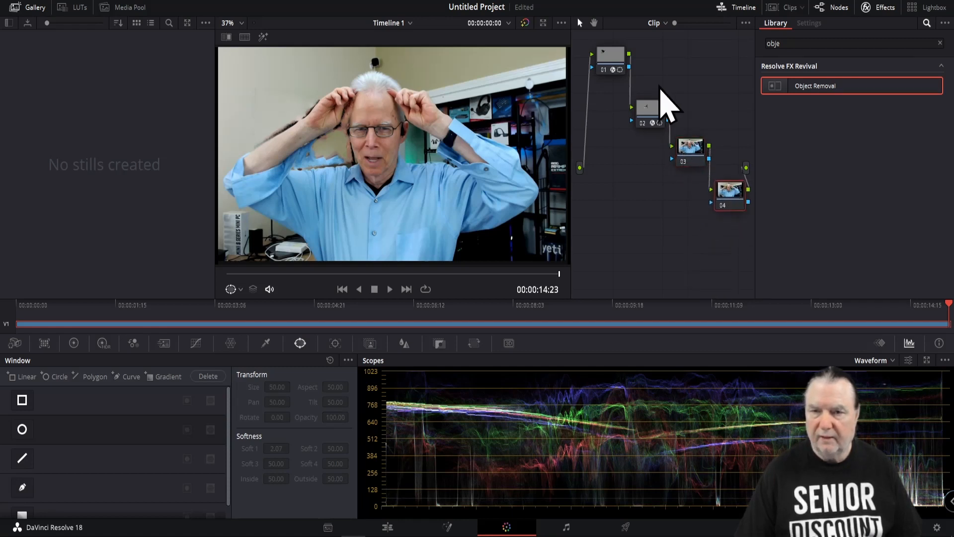
- Review the windows on nodes 01 and 02, and apply the Object Removal effect to node 03
left_click(607, 65)
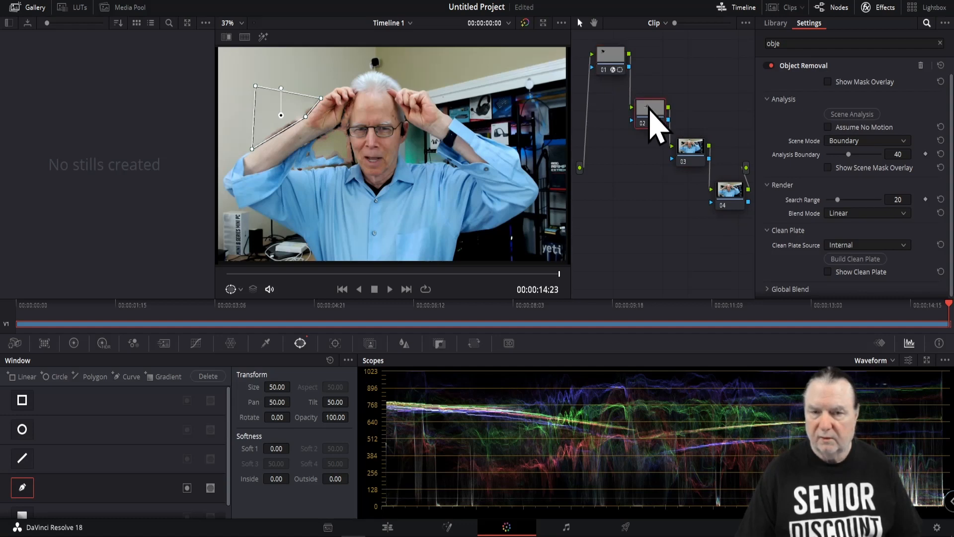
left_click(652, 118)
left_click(692, 155)
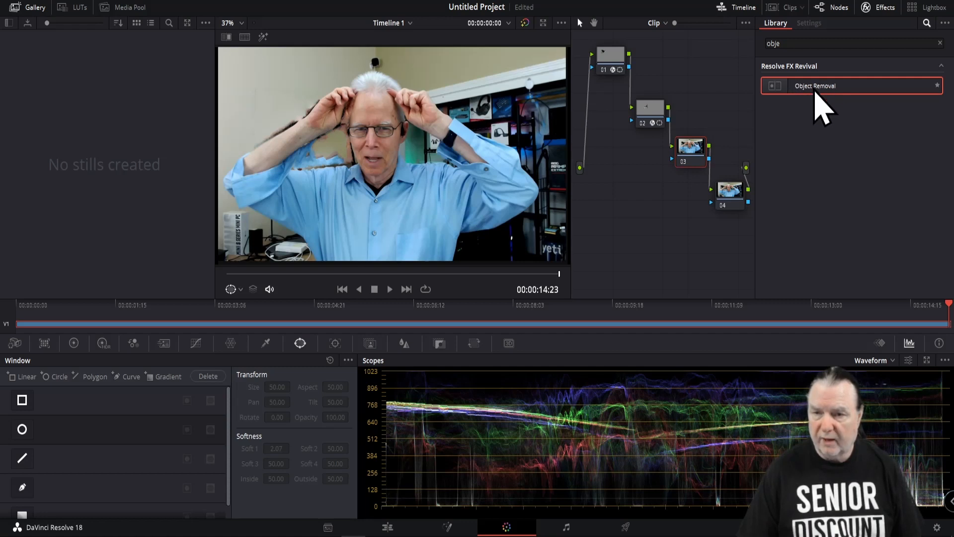
left_click_drag(815, 90, 683, 155)
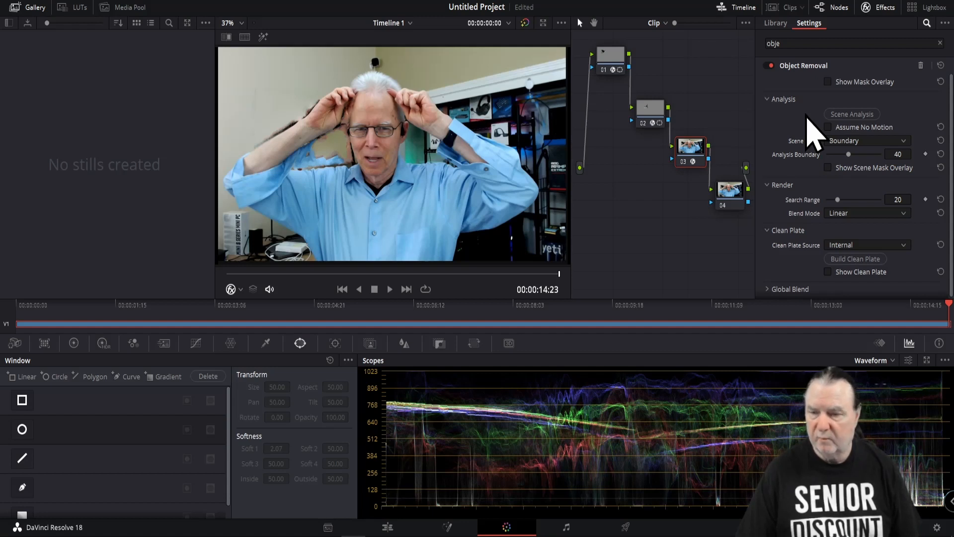
- Draw a closed four-point curve window around the small dark object on the wall above the man's head
left_click(378, 62)
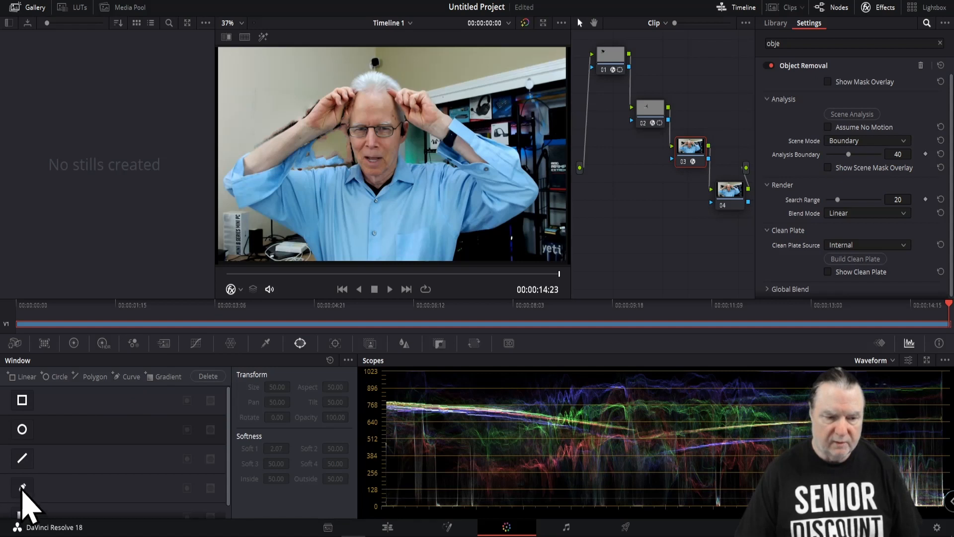
left_click(22, 487)
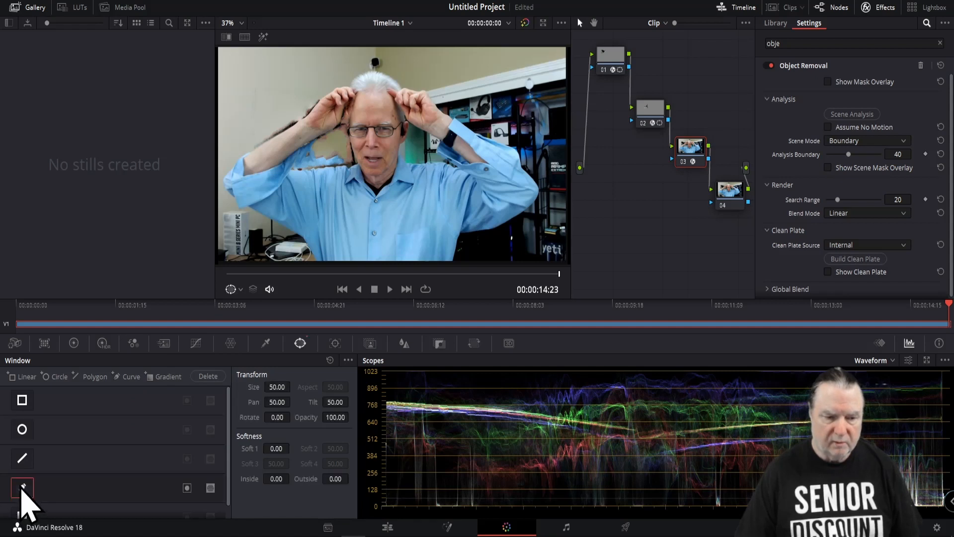
left_click(370, 56)
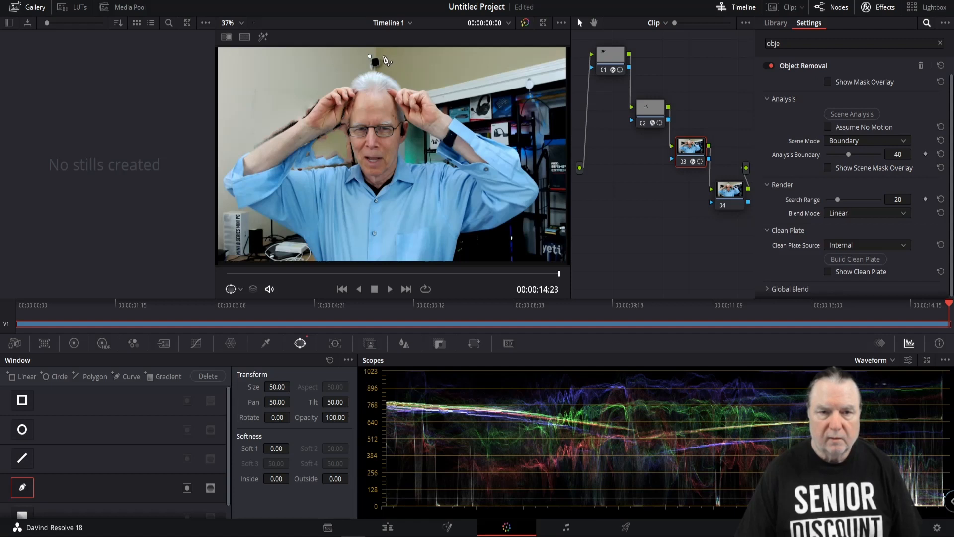
left_click(382, 56)
left_click(385, 68)
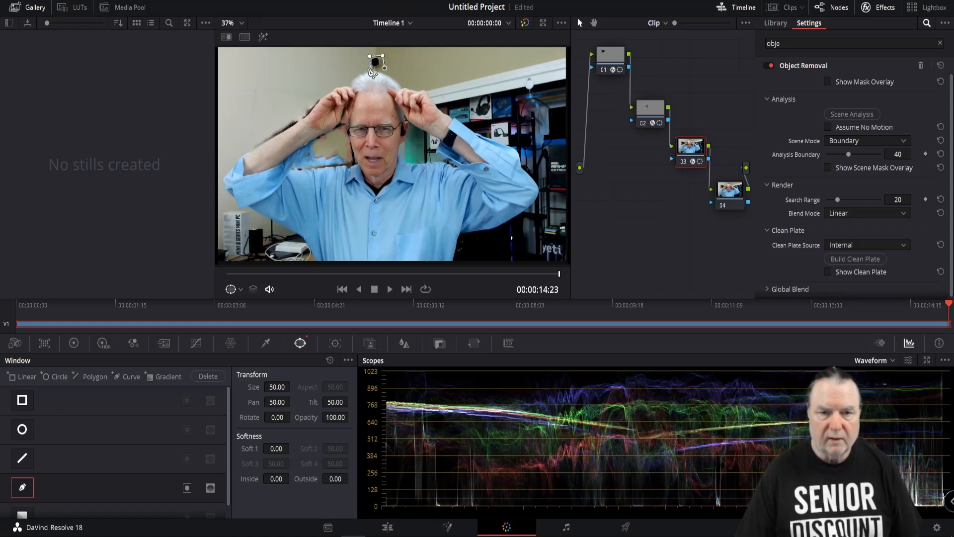
left_click(365, 69)
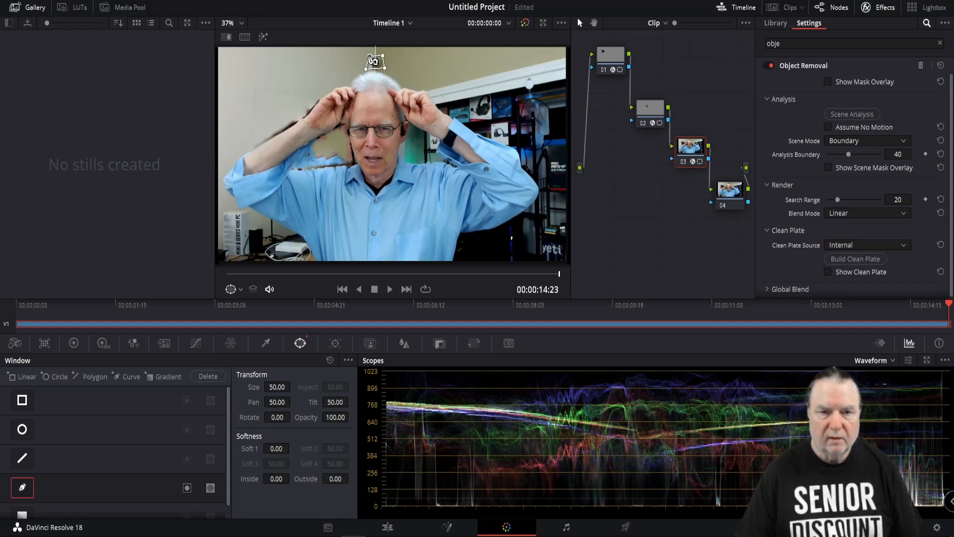
left_click(370, 56)
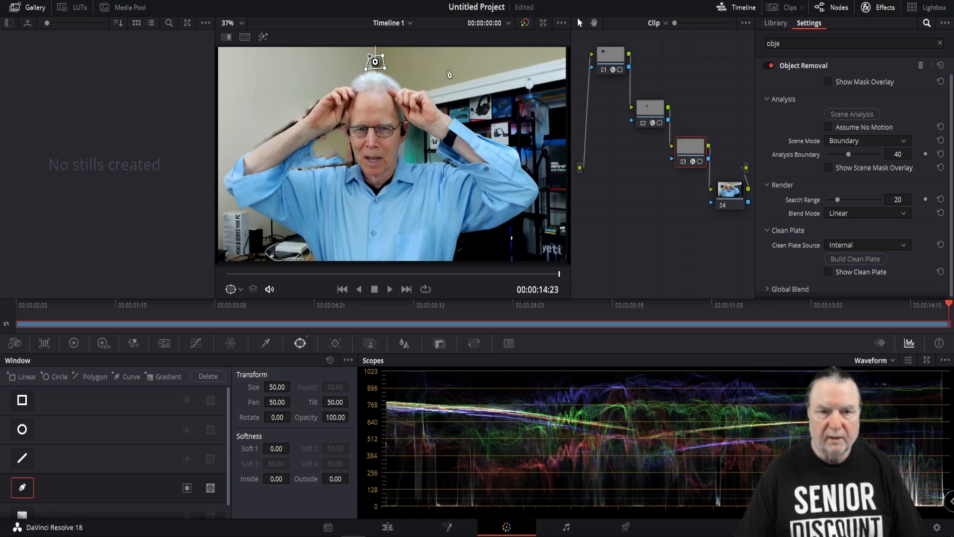
- Briefly show the mask overlay for node 03's Object Removal, and run its Scene Analysis
left_click(828, 81)
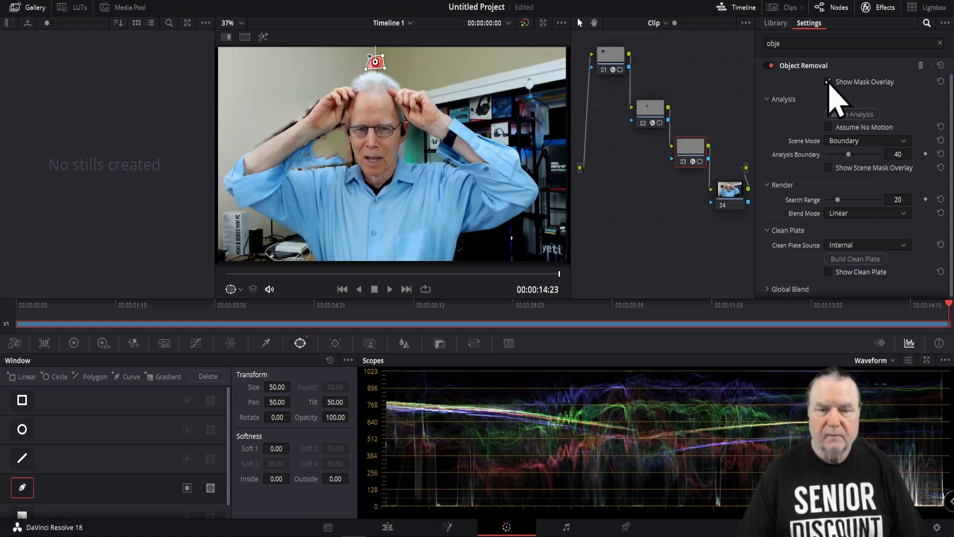
left_click(827, 81)
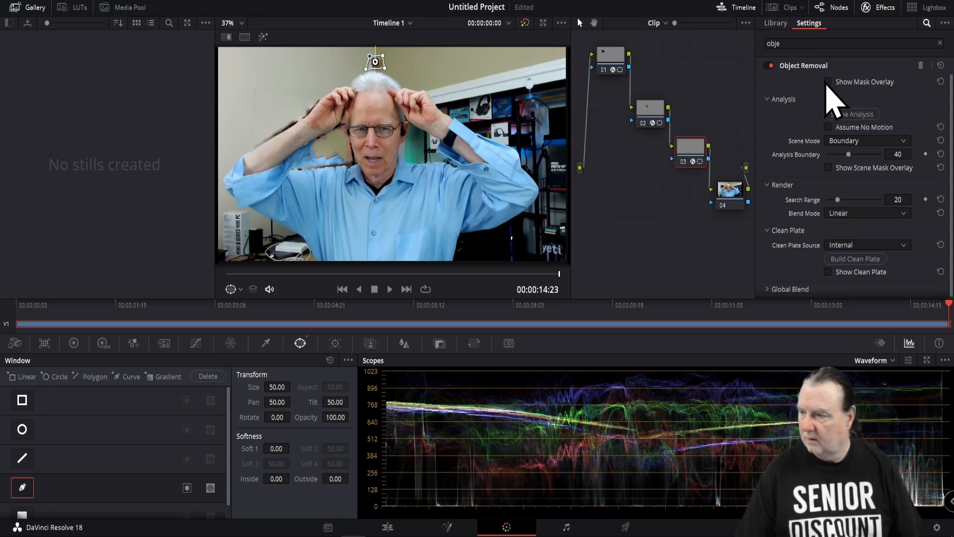
left_click(848, 116)
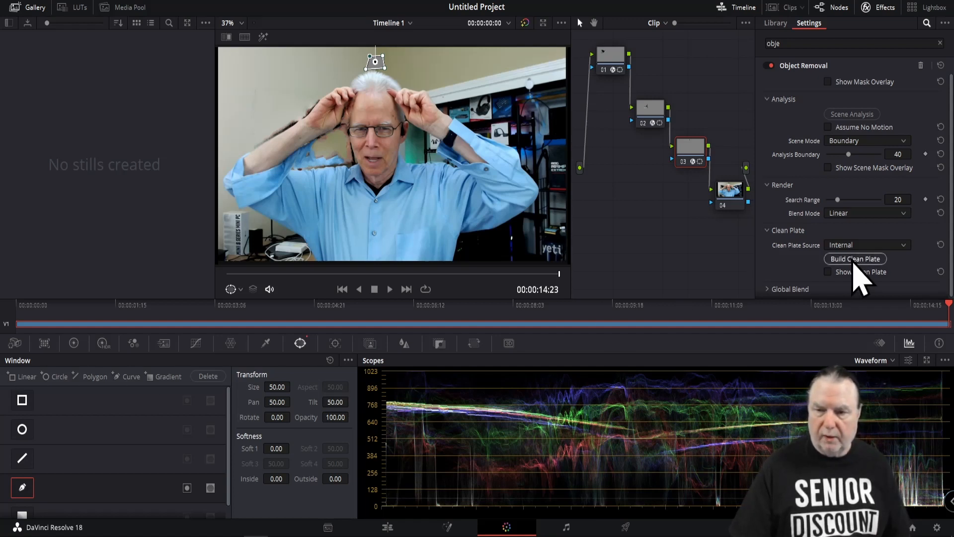
- Build the clean plate for node 03, check the clip on the Edit page and return to the Color page
left_click(853, 260)
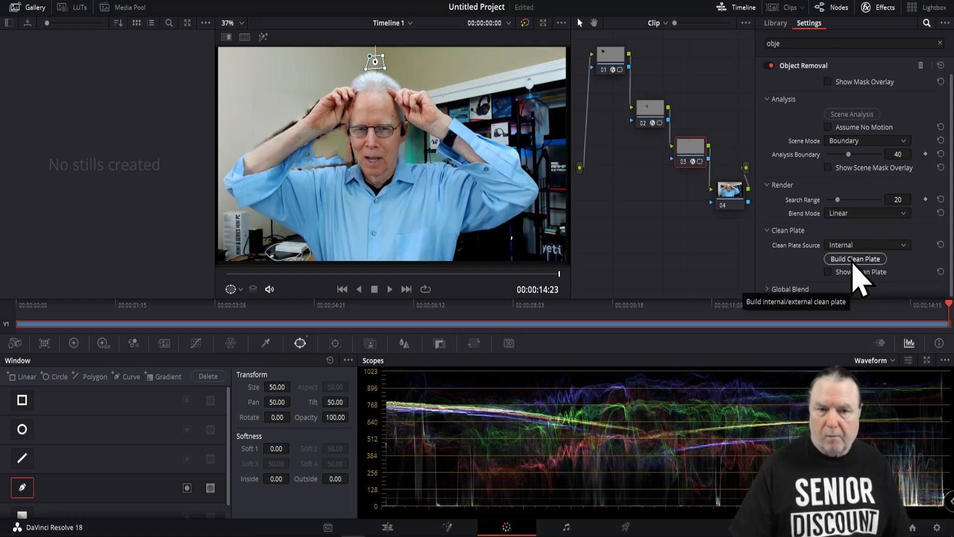
left_click(388, 527)
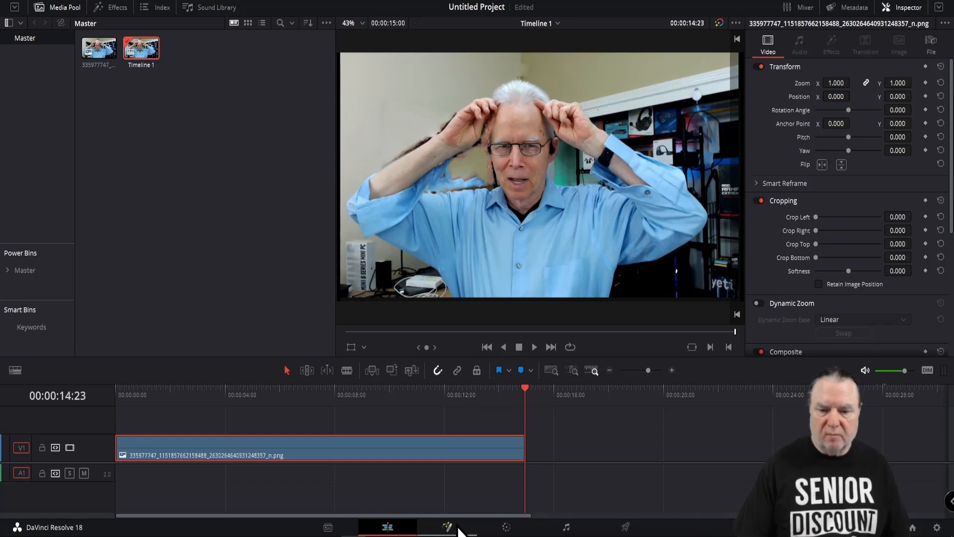
left_click(504, 529)
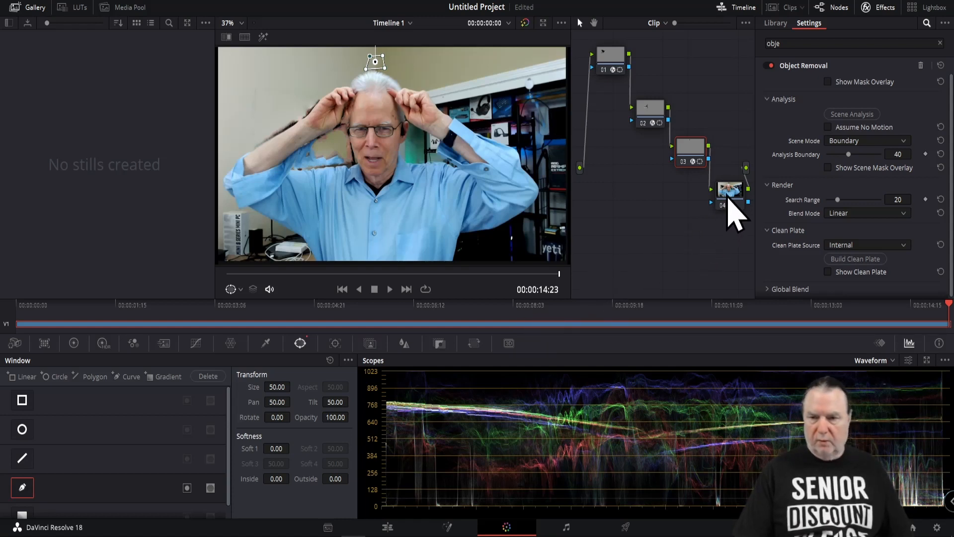
- Add a serial node after node 04
right_click(729, 196)
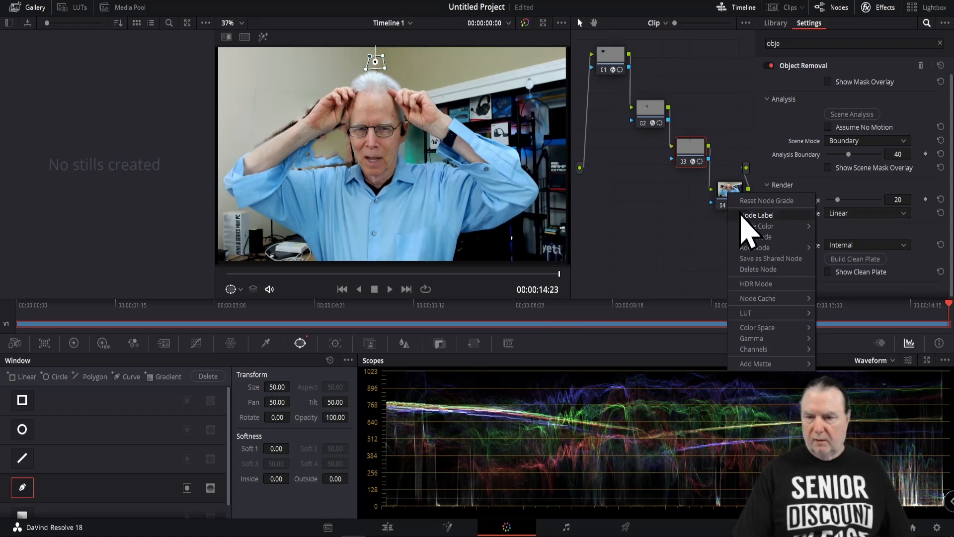
mouse_move(758, 251)
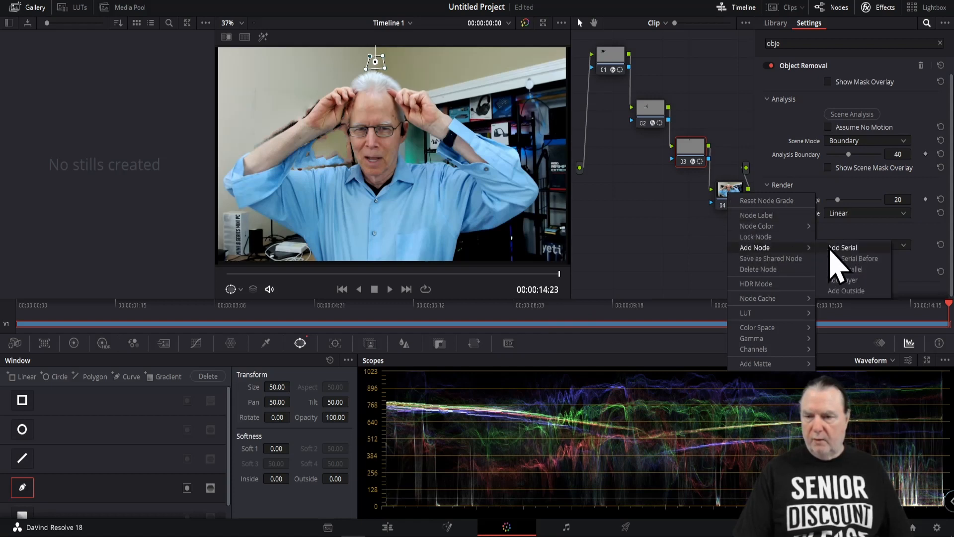
left_click(840, 248)
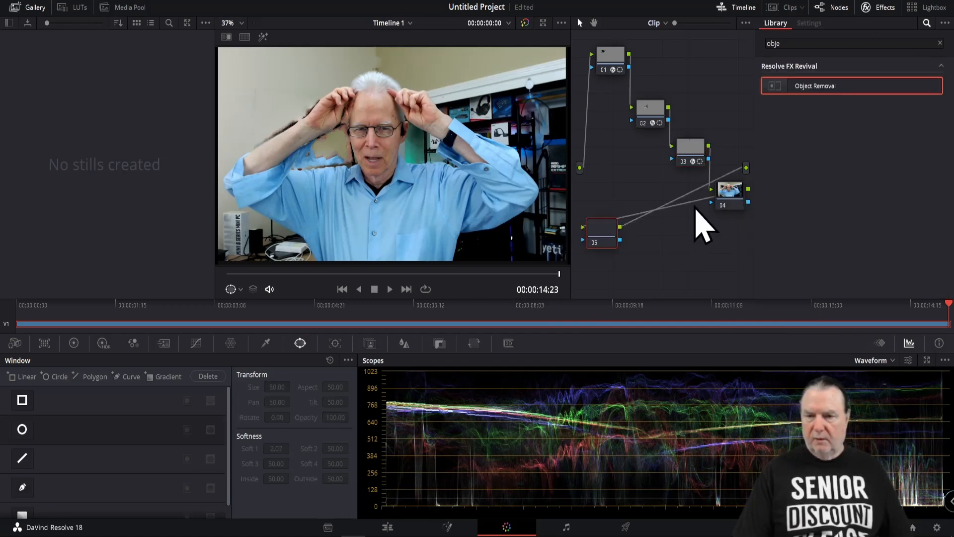
- Stack nodes 02, 03, 04 and 05 in a vertical column beneath node 01
left_click(630, 114)
left_click_drag(623, 112, 613, 103)
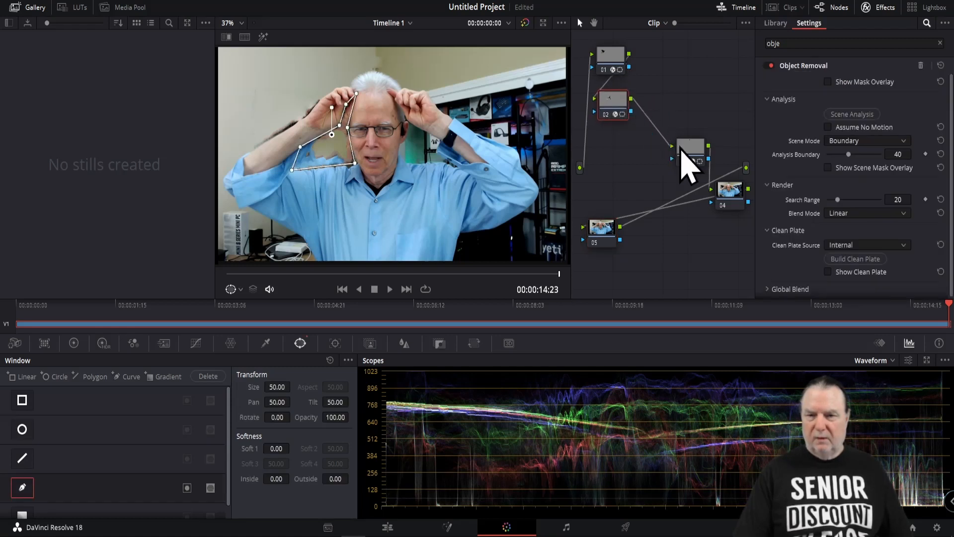
left_click_drag(683, 152, 608, 159)
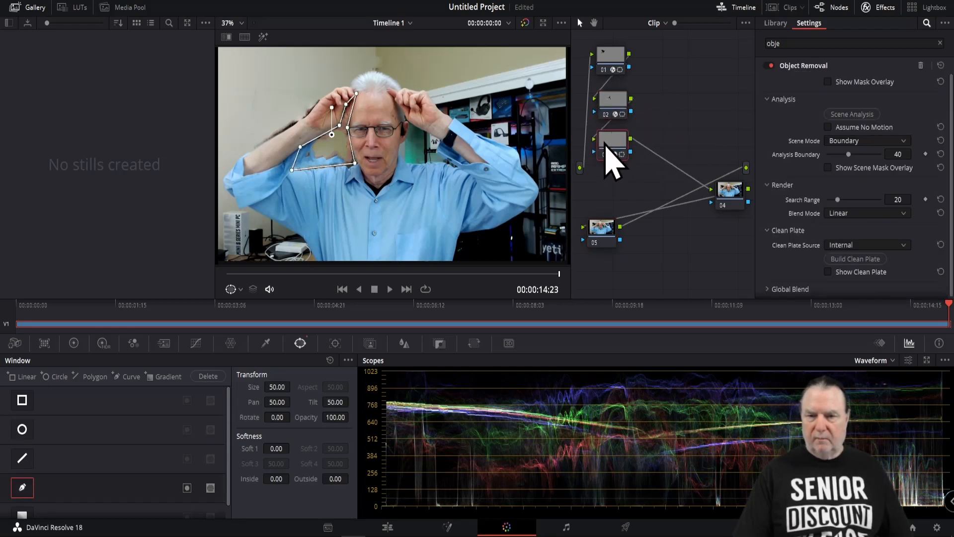
left_click(601, 238)
left_click_drag(602, 239, 686, 273)
left_click_drag(716, 196, 609, 192)
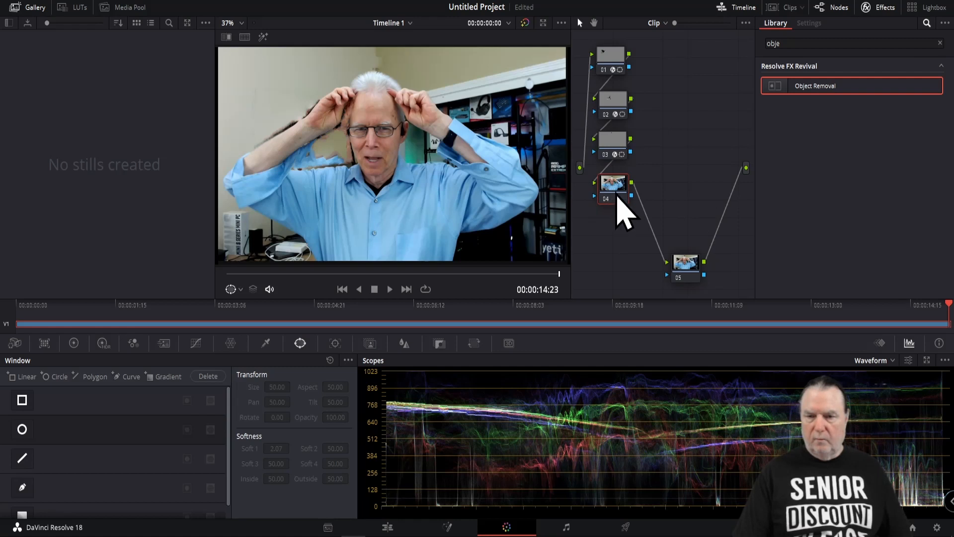
left_click_drag(684, 264, 612, 230)
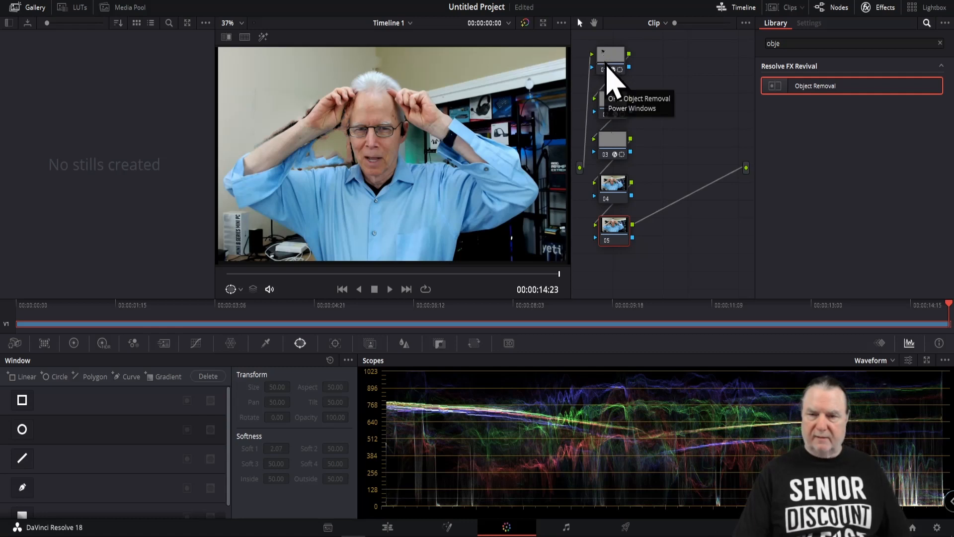
- Apply Object Removal to node 04 and add a freehand curve window to it
left_click(621, 187)
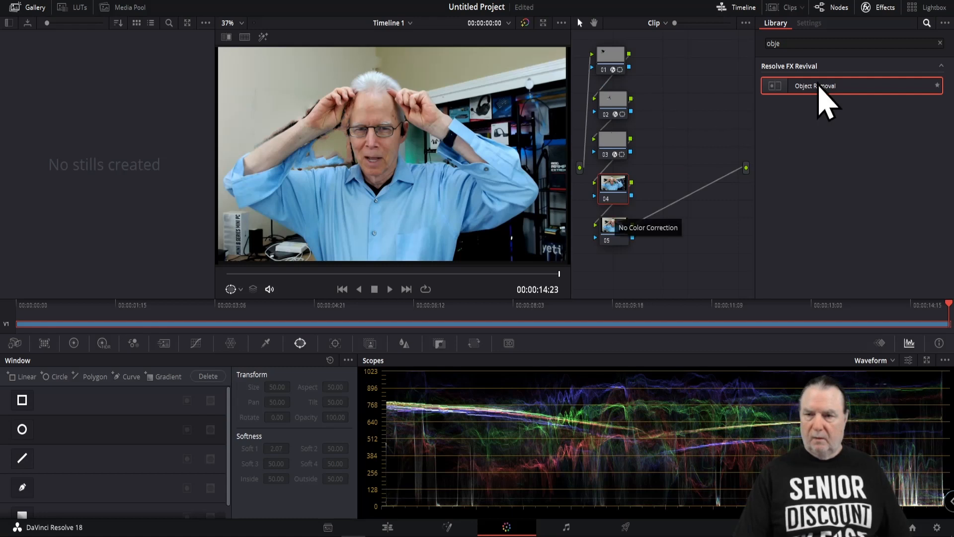
left_click_drag(803, 88, 622, 184)
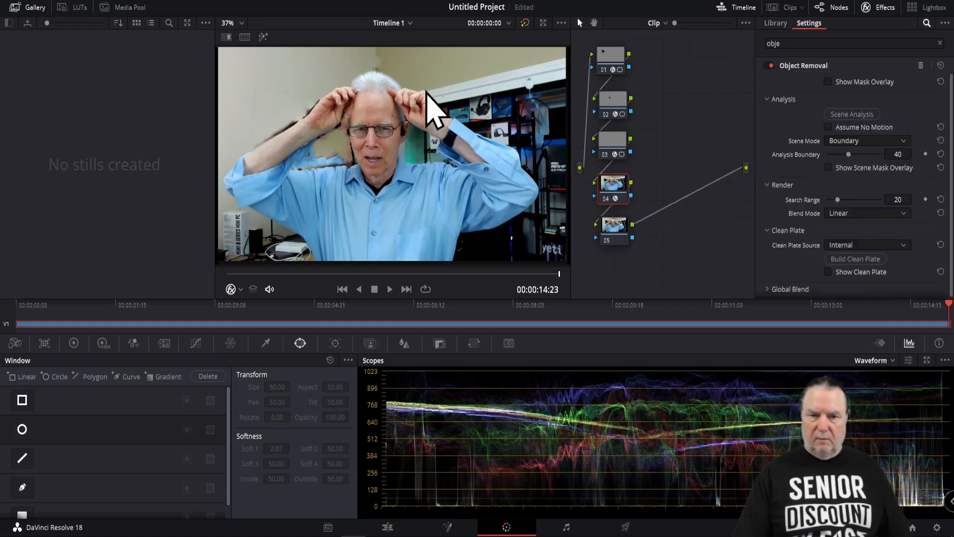
left_click(22, 487)
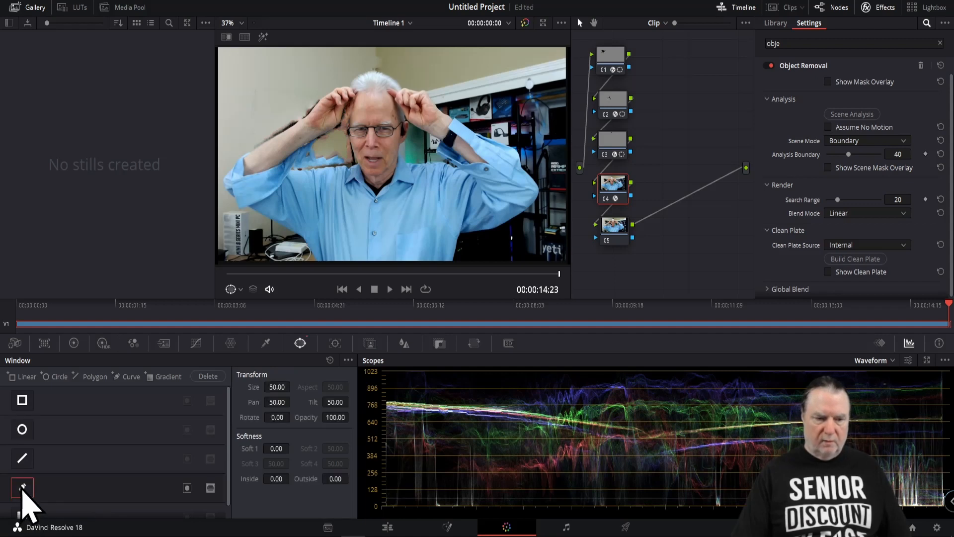
- Trace a closed mask around the shelving, following the cabinet's upper edge, the frame edges and the outline of the man's raised arm
left_click(428, 91)
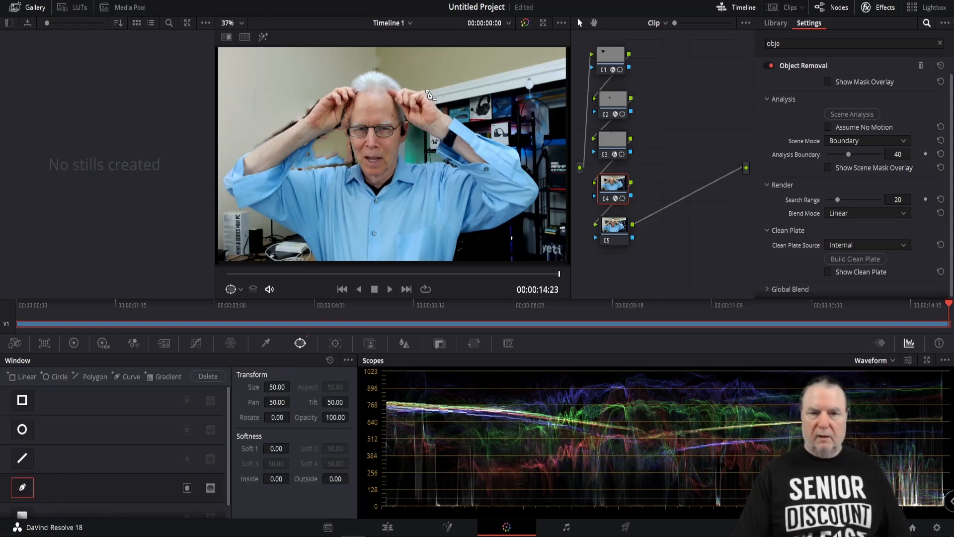
left_click(565, 59)
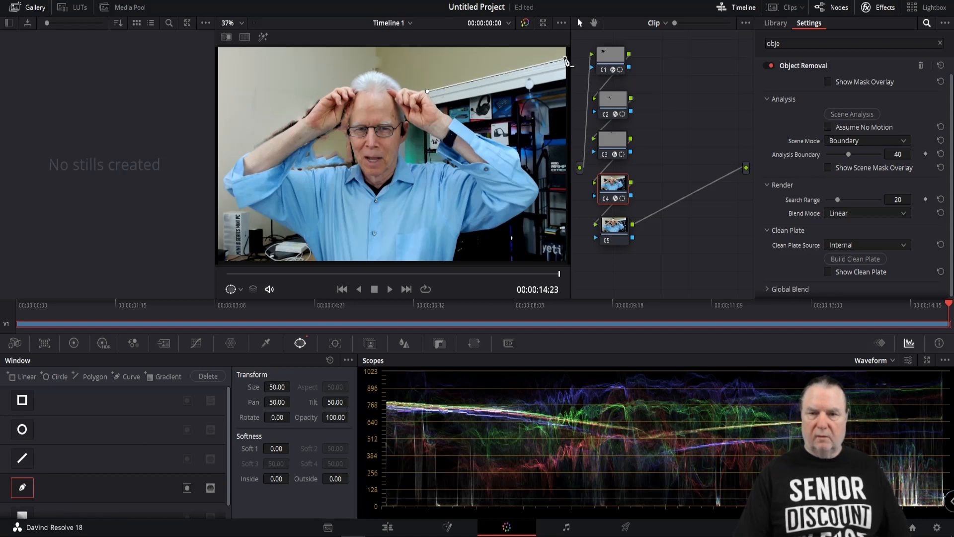
left_click(565, 263)
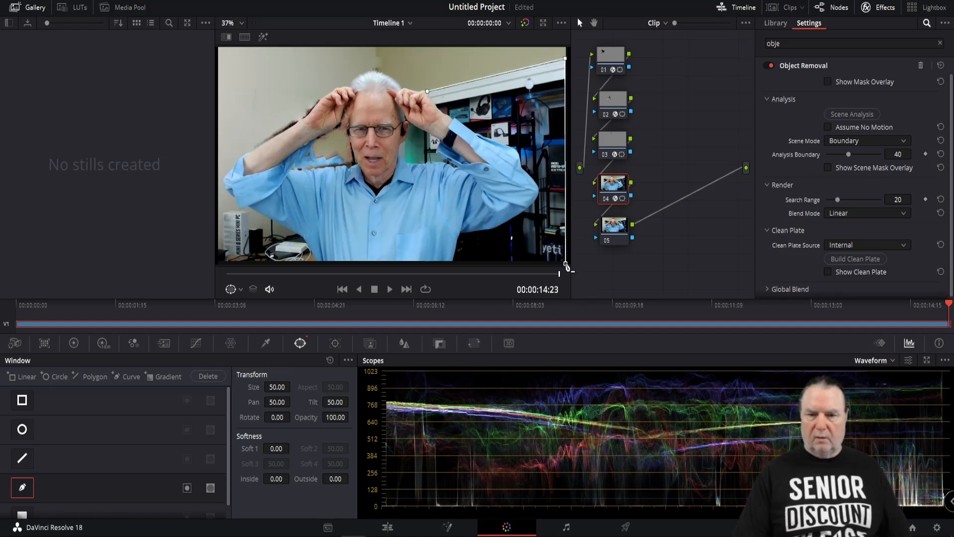
left_click(455, 263)
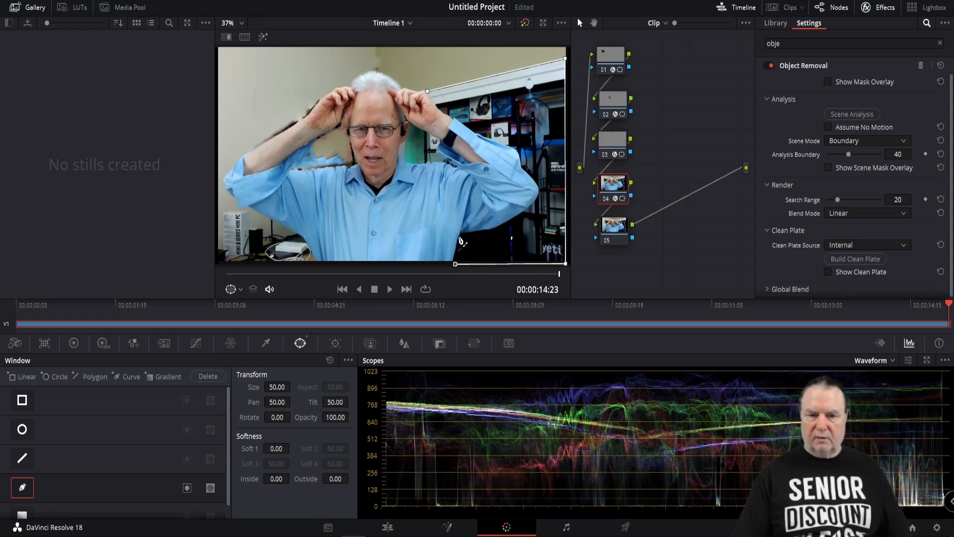
left_click(458, 235)
left_click(490, 231)
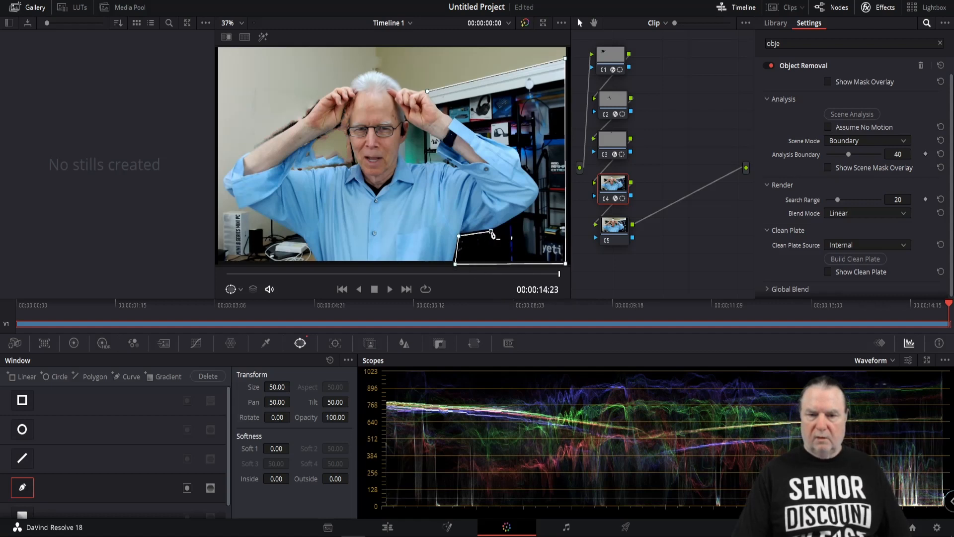
left_click(499, 226)
left_click(508, 221)
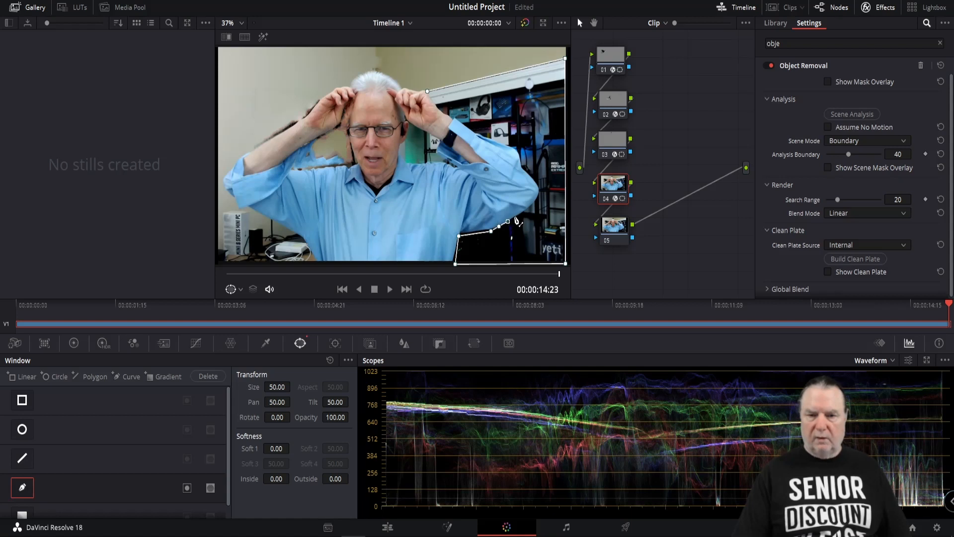
left_click(520, 215)
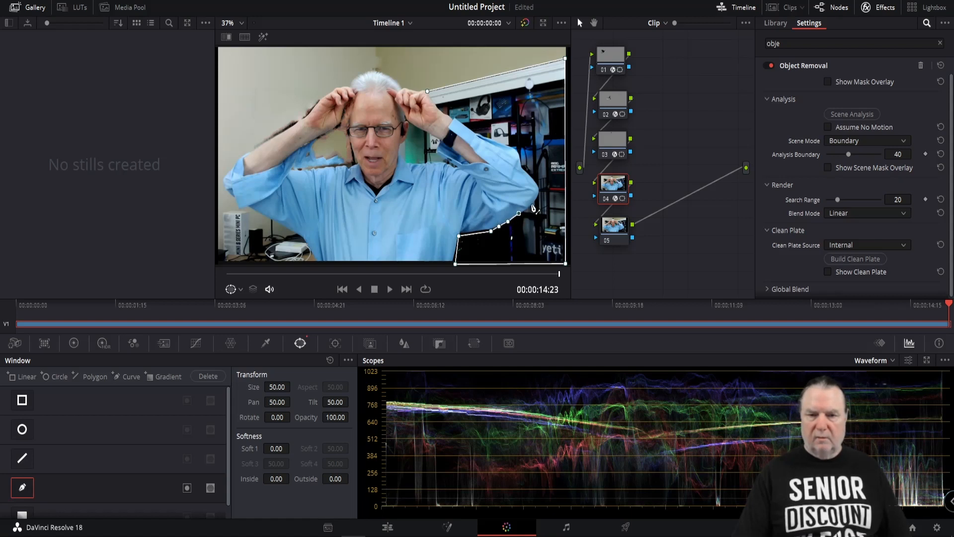
left_click(531, 204)
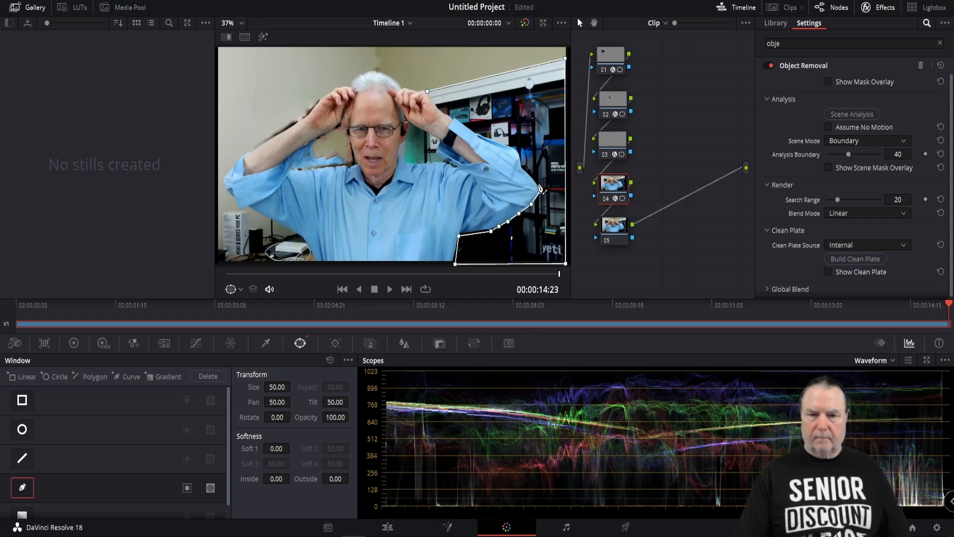
left_click(537, 184)
left_click(523, 169)
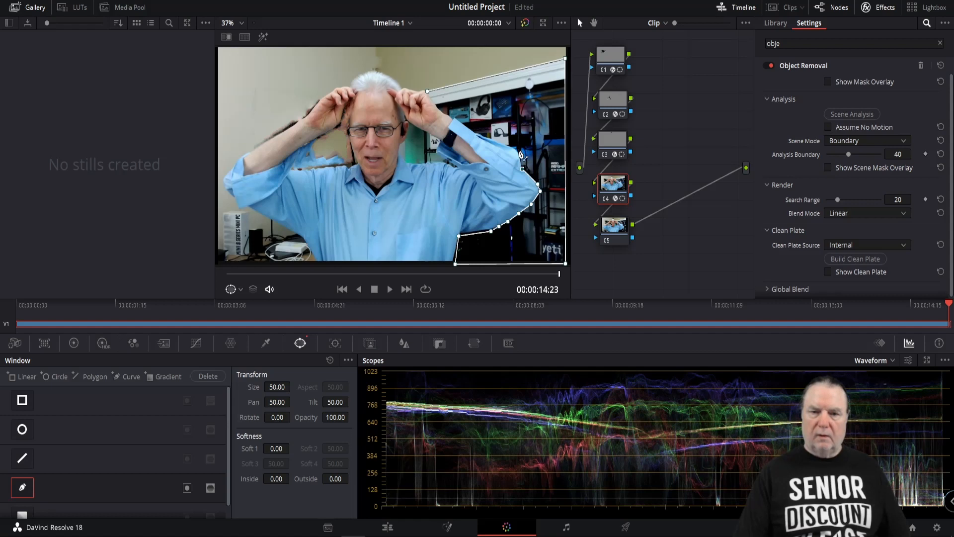
left_click(519, 150)
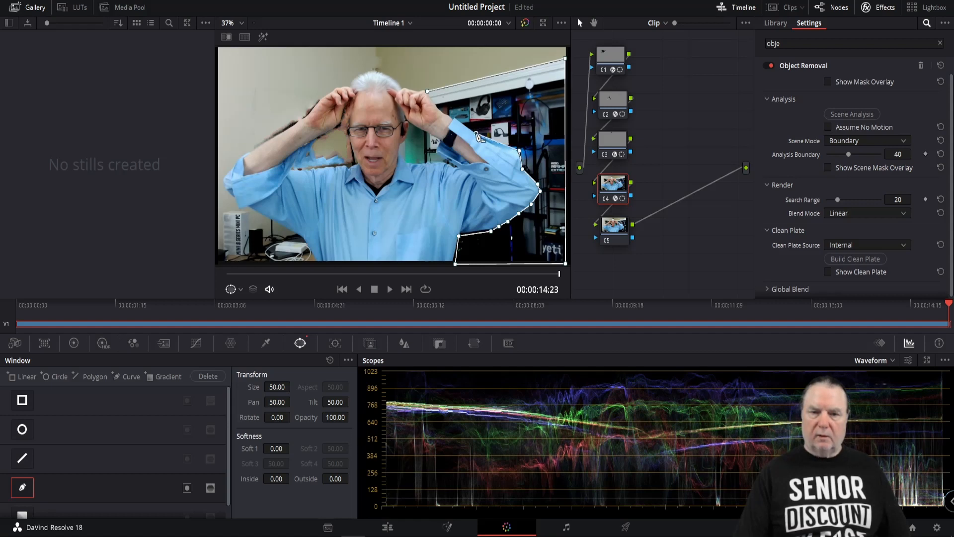
left_click(428, 93)
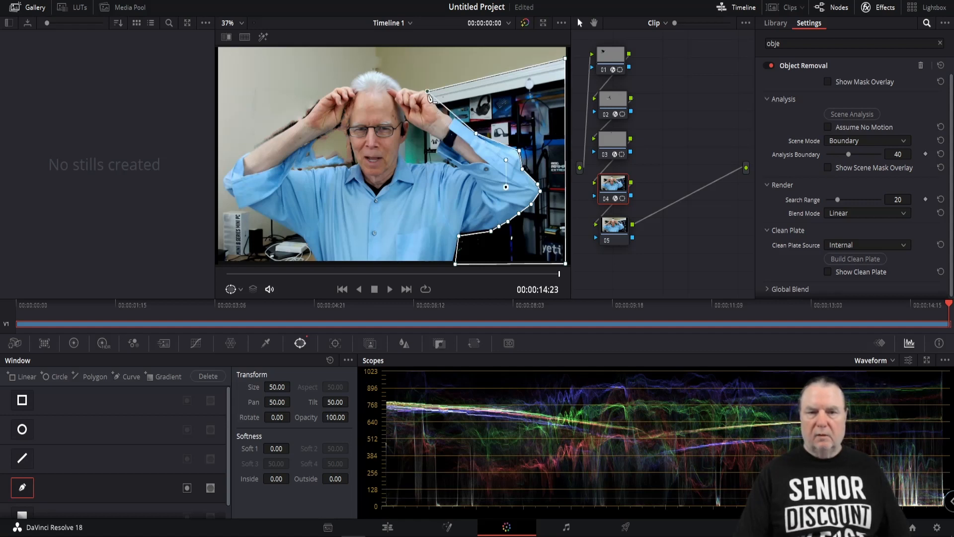
left_click(452, 117)
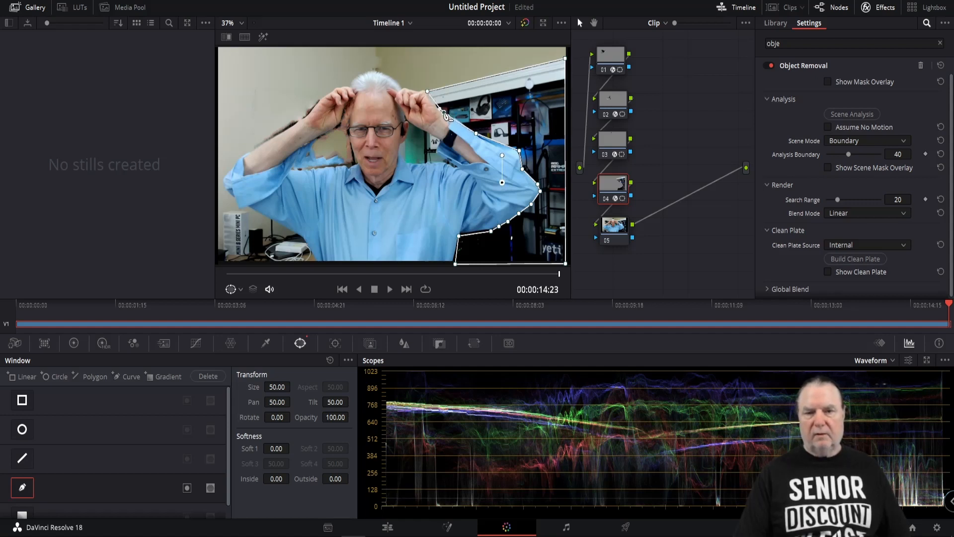
- Briefly show the mask overlay for node 04's Object Removal, and run its Scene Analysis
left_click(827, 82)
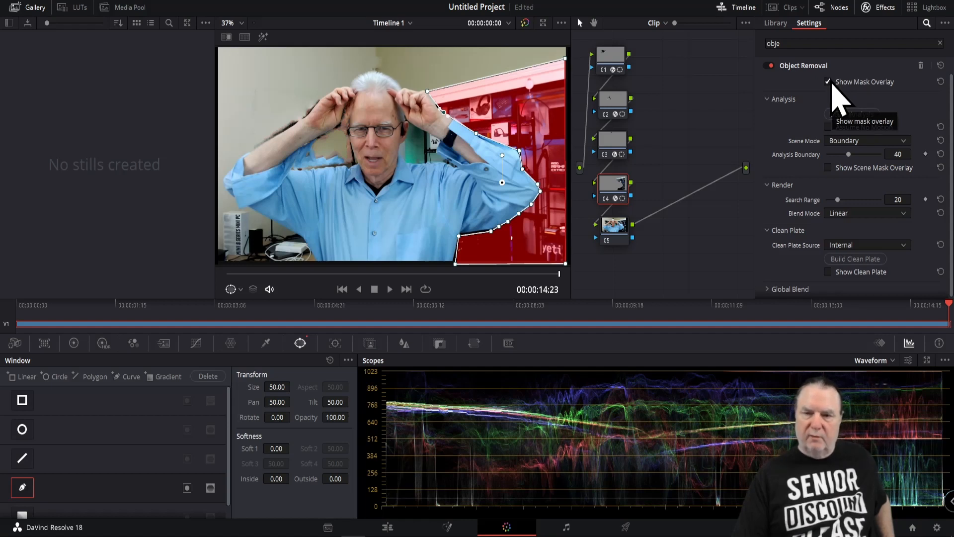
left_click(828, 82)
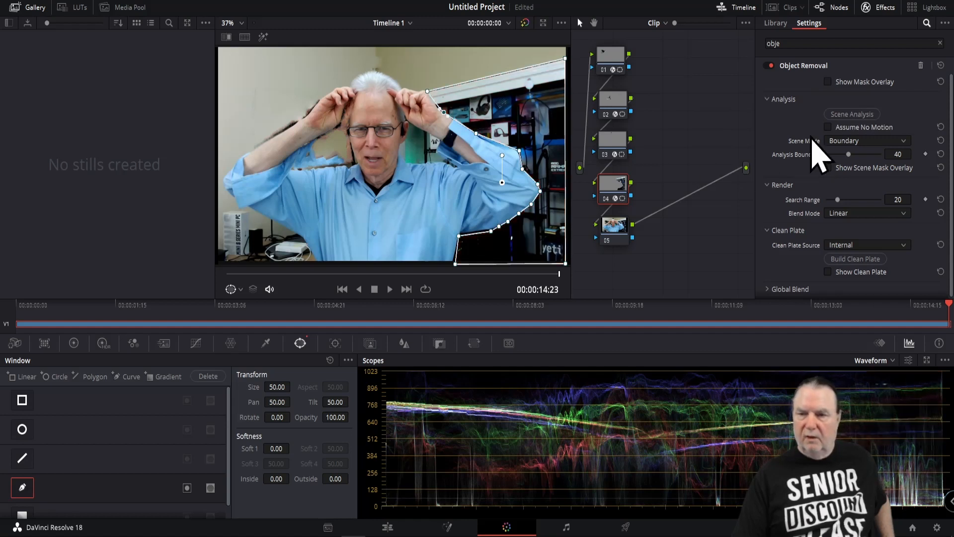
left_click(844, 115)
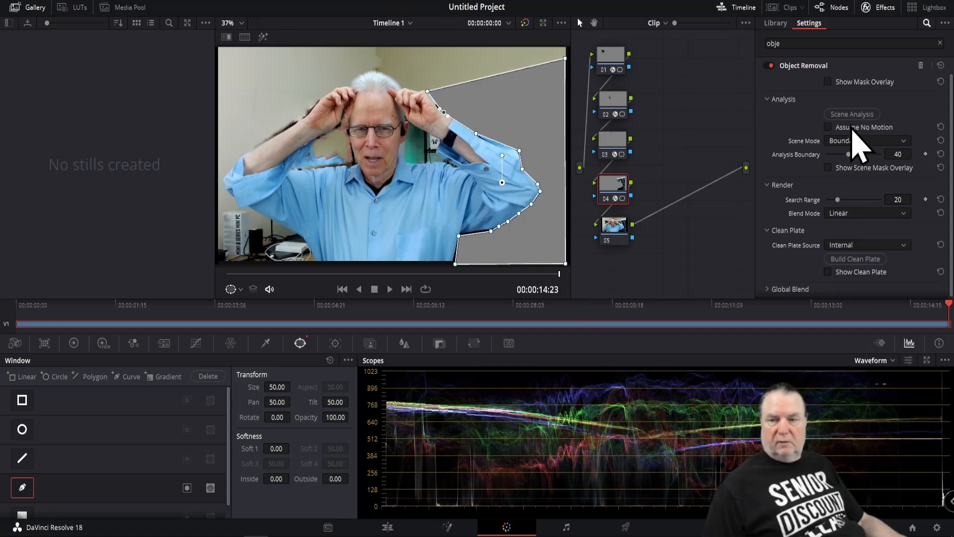
- Build the clean plate for node 04, check the clip on the Edit page and return to the Color page
left_click(850, 260)
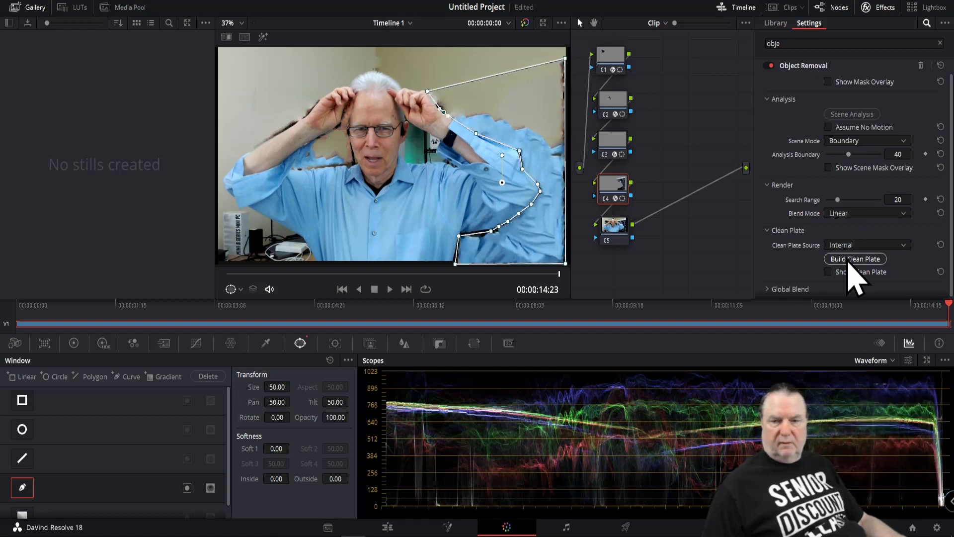
left_click(388, 528)
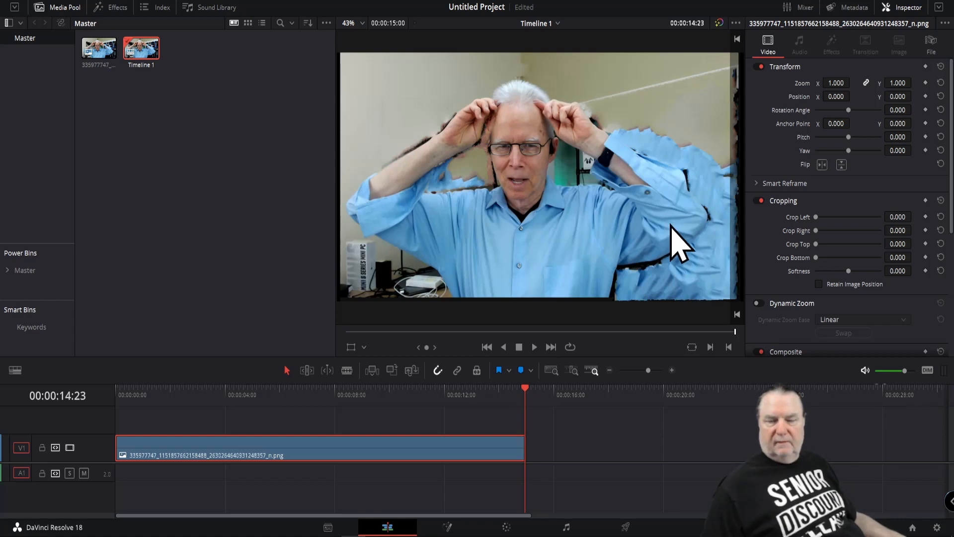
left_click(507, 528)
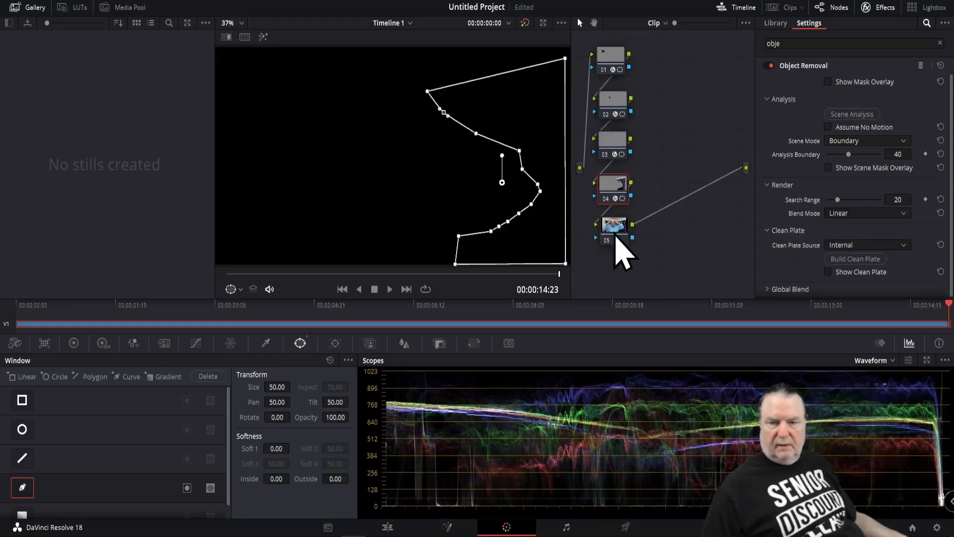
- Apply Object Removal to node 05 and add a freehand curve window to it
left_click(616, 238)
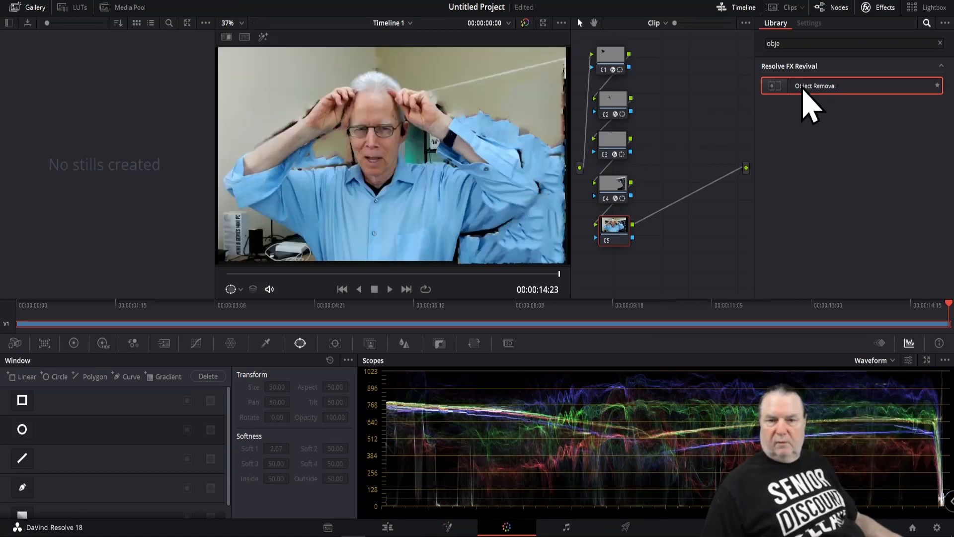
left_click_drag(801, 88, 604, 237)
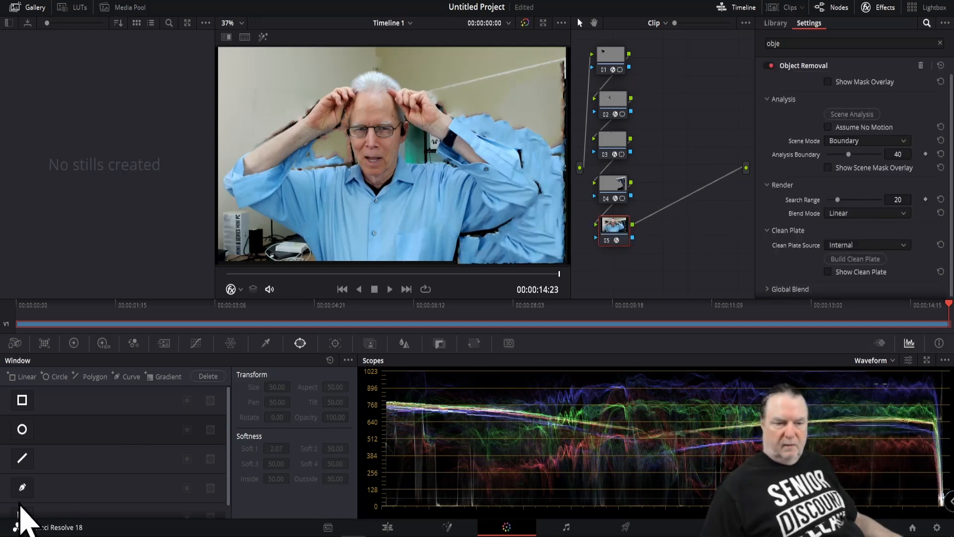
left_click(21, 487)
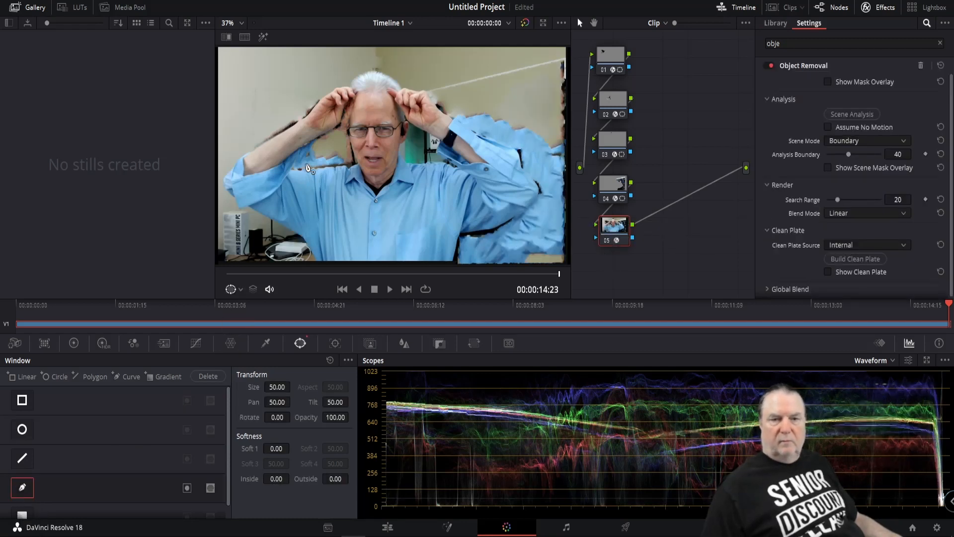
- Draw a closed four-point mask around the leftover background between the man's face, shoulder and watch-wearing arm
left_click(406, 163)
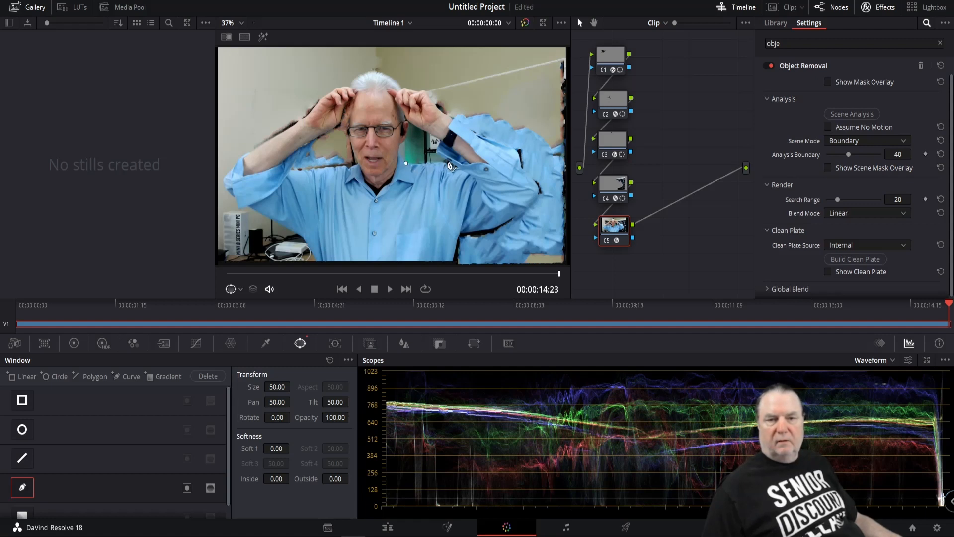
left_click(453, 164)
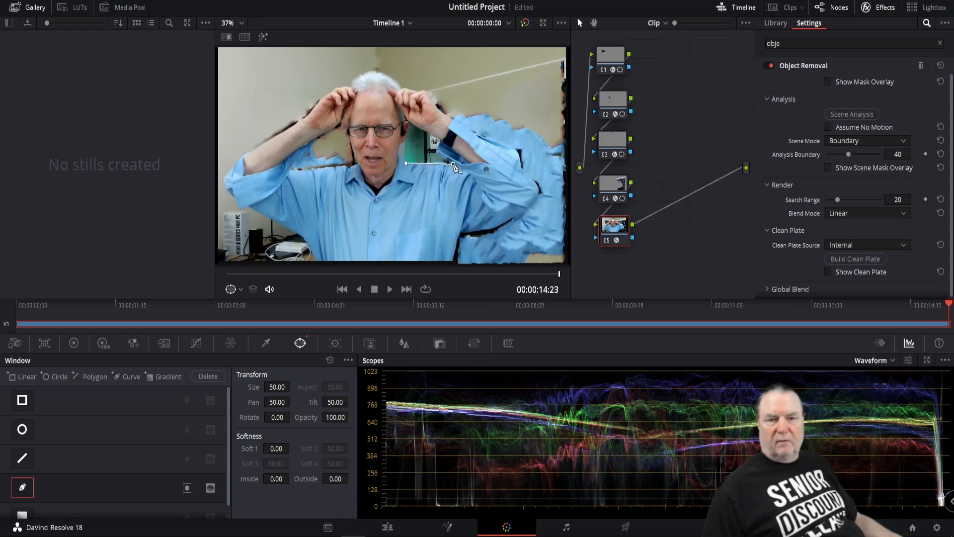
left_click(455, 151)
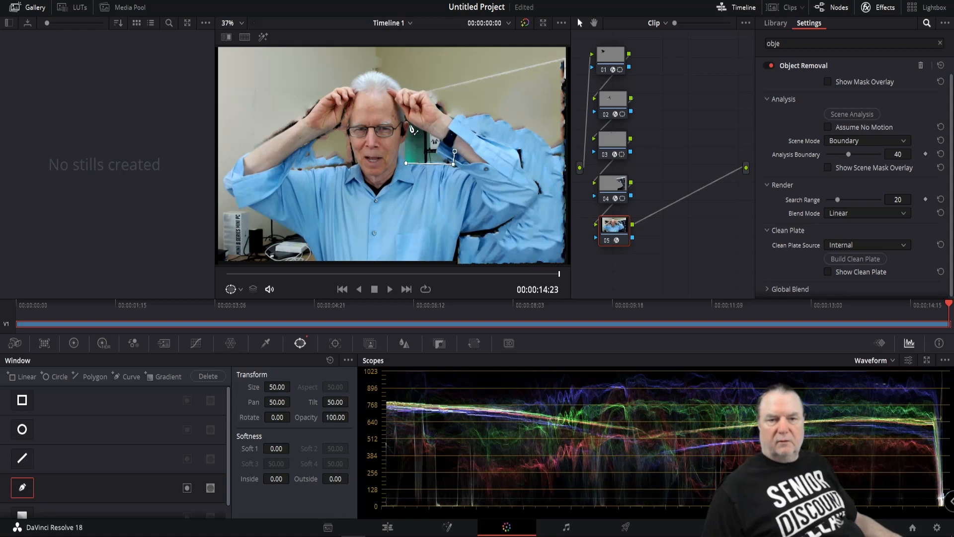
left_click(408, 122)
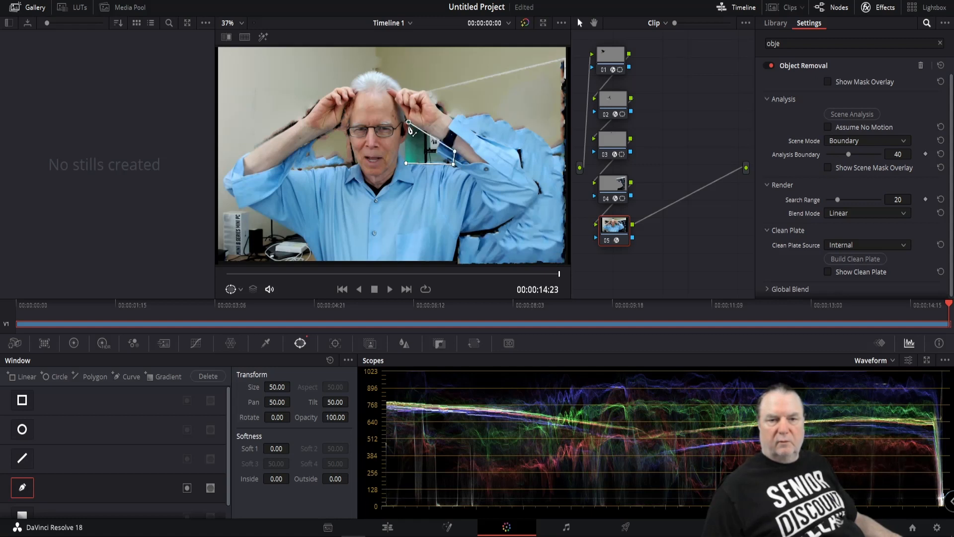
left_click(406, 163)
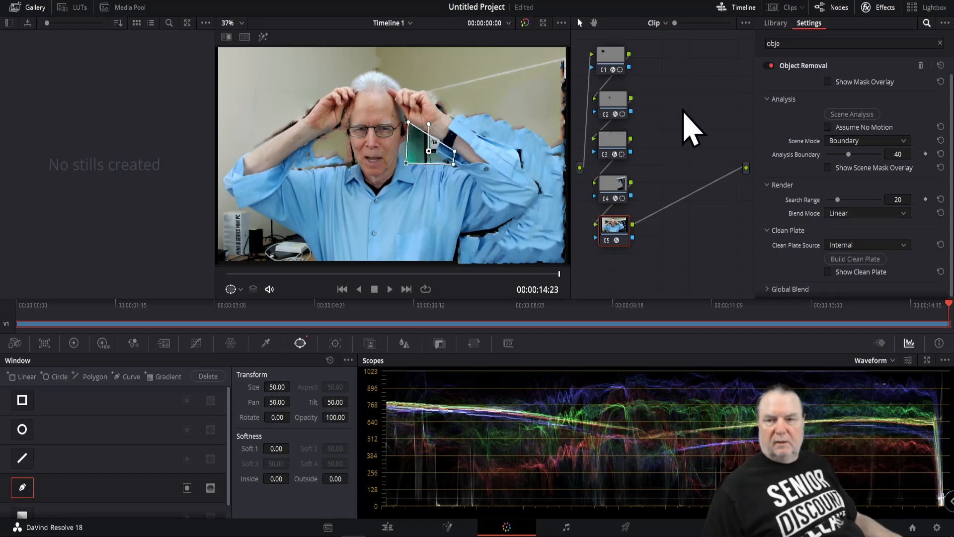
- Briefly show the mask overlay for node 05's Object Removal, and run its Scene Analysis
left_click(828, 82)
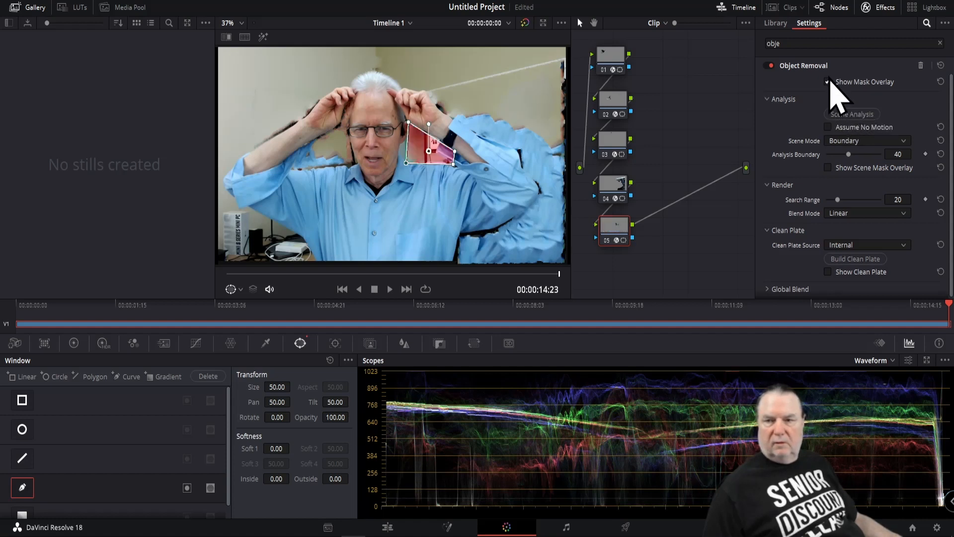
left_click(828, 81)
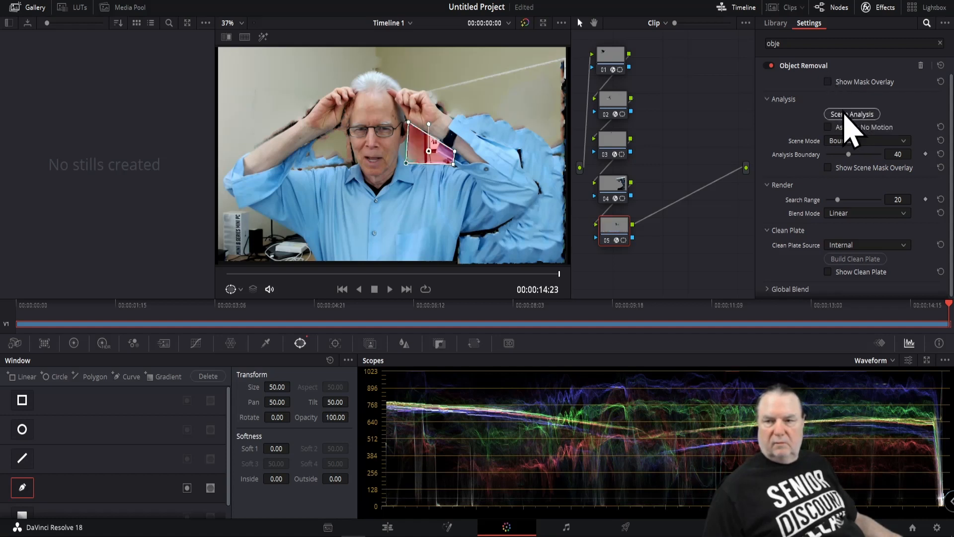
left_click(846, 115)
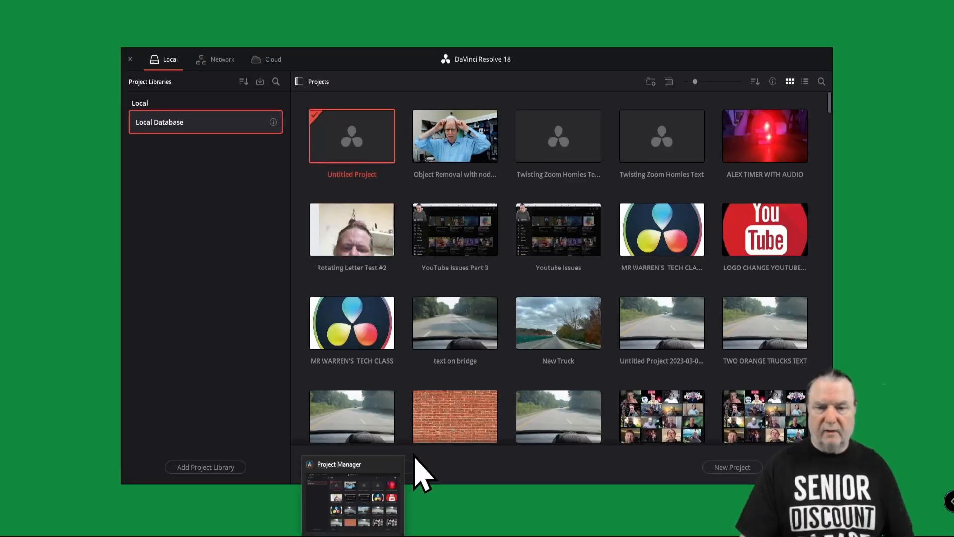
- Open the project "Object Removal with nodes color page" and move the playhead to the start of Timeline 1
double_click(455, 146)
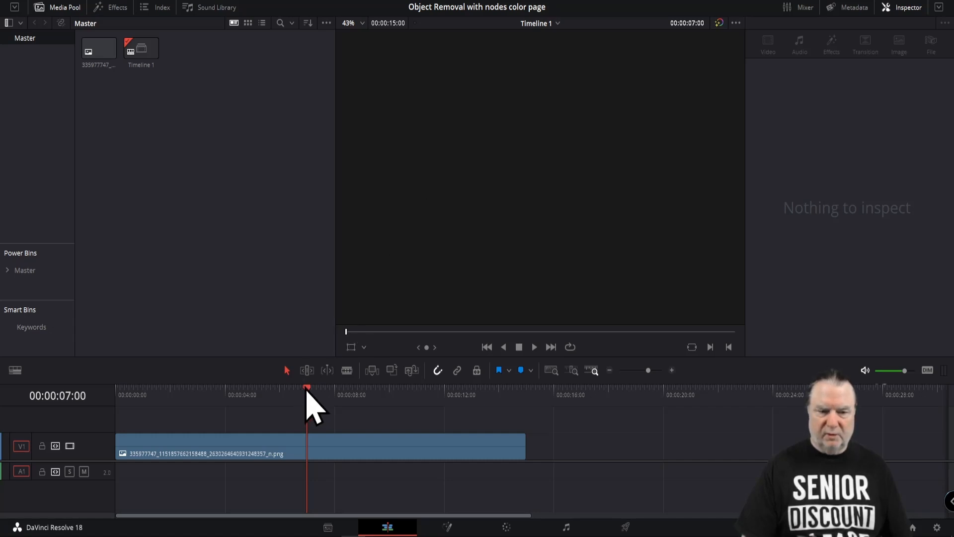
left_click_drag(306, 392, 189, 418)
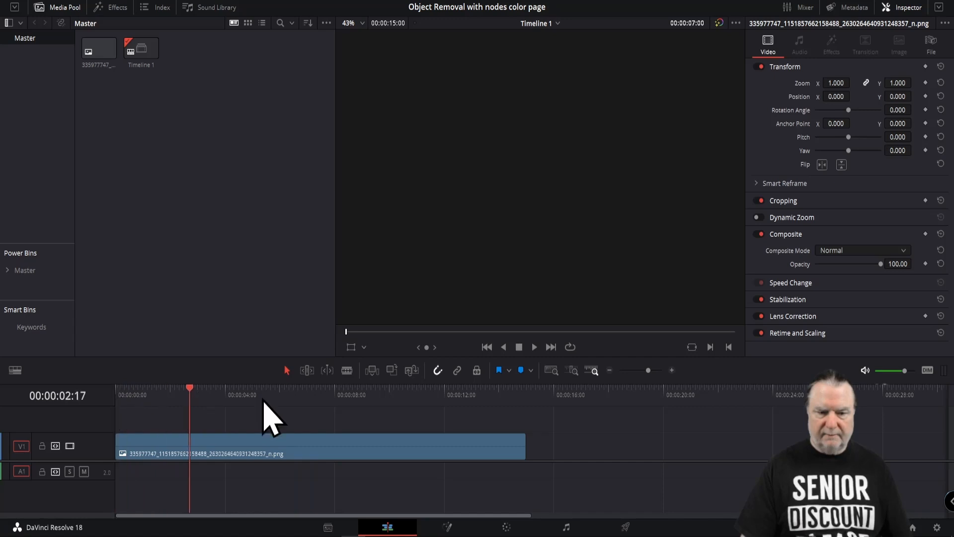
left_click_drag(268, 420, 114, 417)
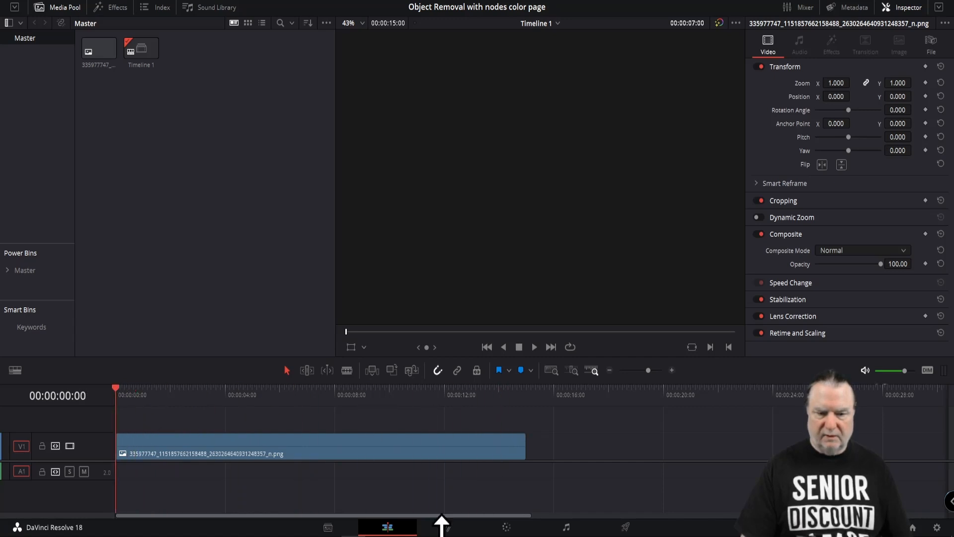
- Examine the five-node graph and the Object Removal settings on the Color page, and check Timeline 1's clip on the Edit page
left_click(505, 528)
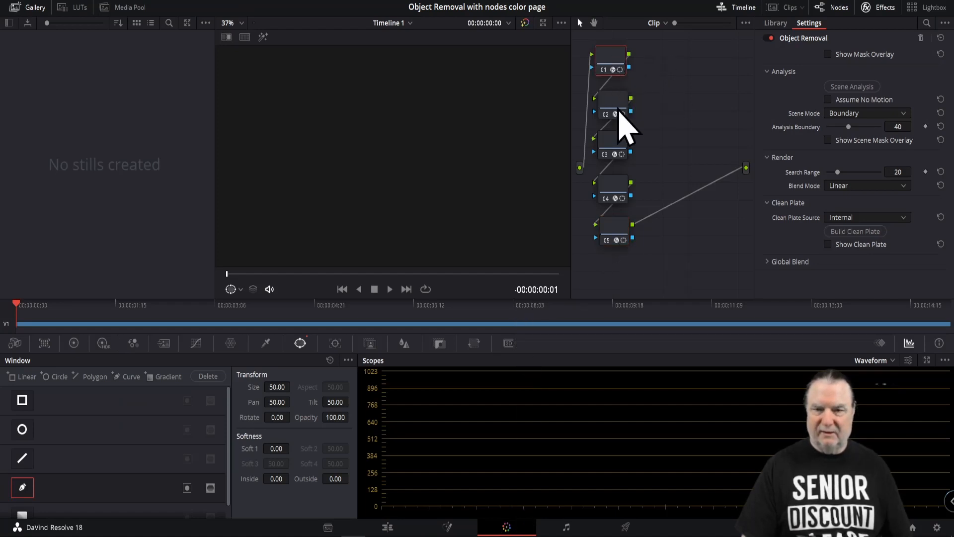
left_click(618, 152)
left_click(616, 198)
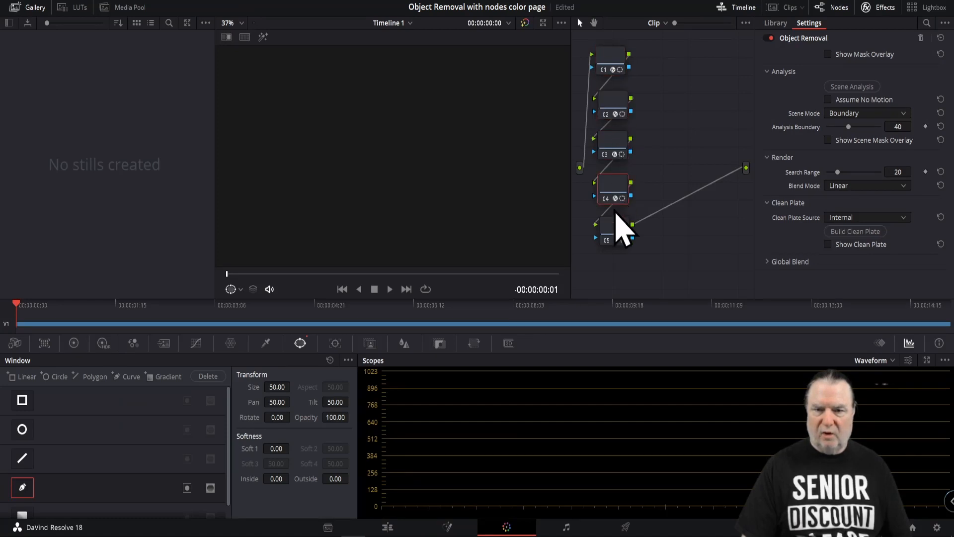
left_click(621, 241)
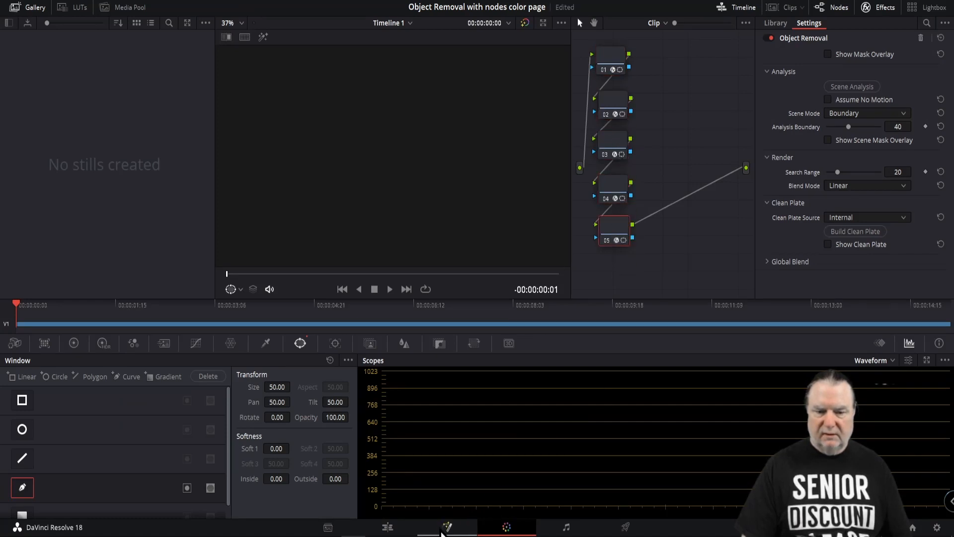
left_click(392, 530)
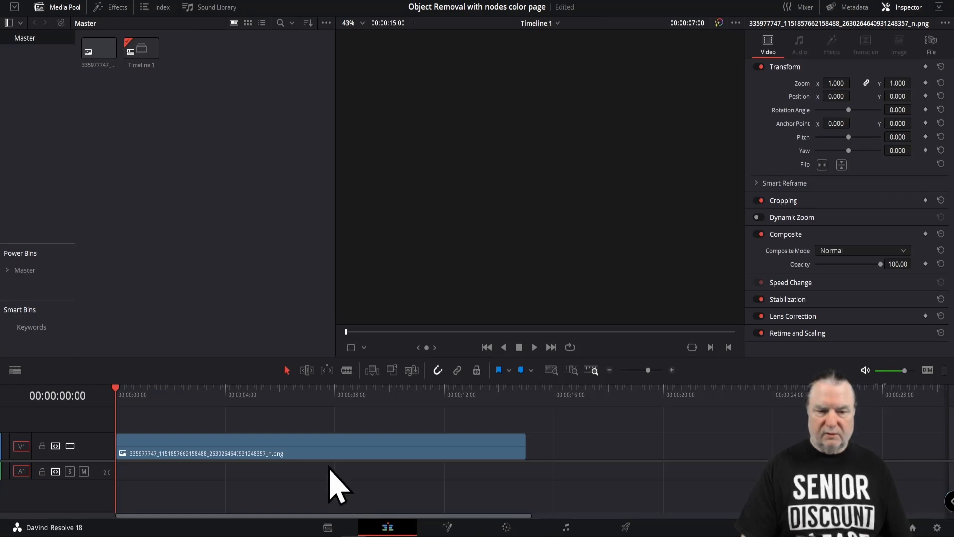
left_click_drag(125, 393, 168, 400)
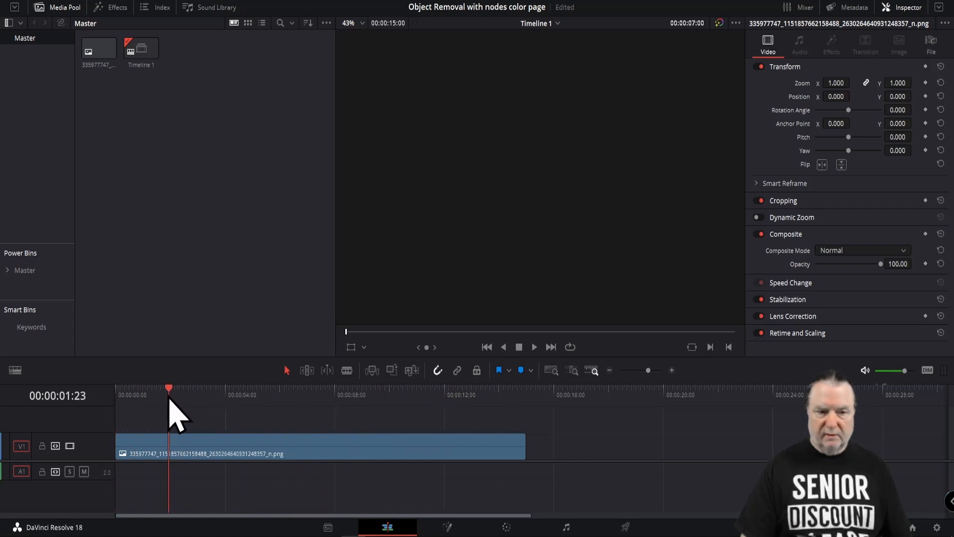
- Delete the PNG image from the media pool and its clip from Timeline 1, and check the Color page's node graph
left_click(102, 59)
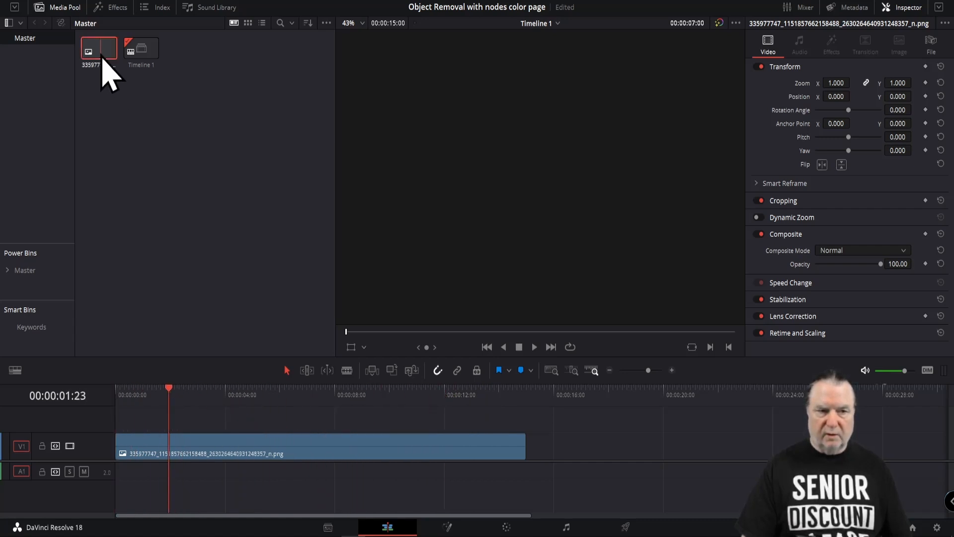
key("Delete")
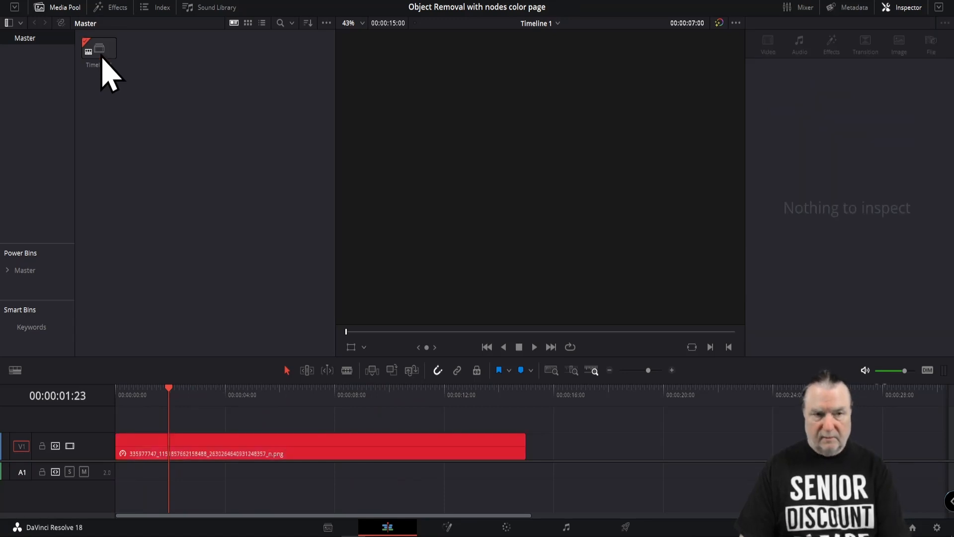
left_click(304, 447)
key("Delete")
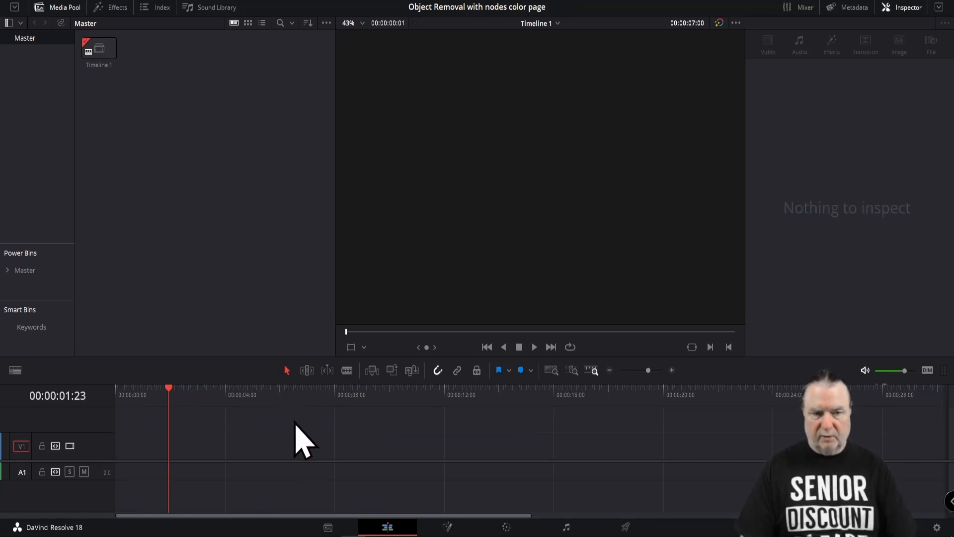
left_click(504, 529)
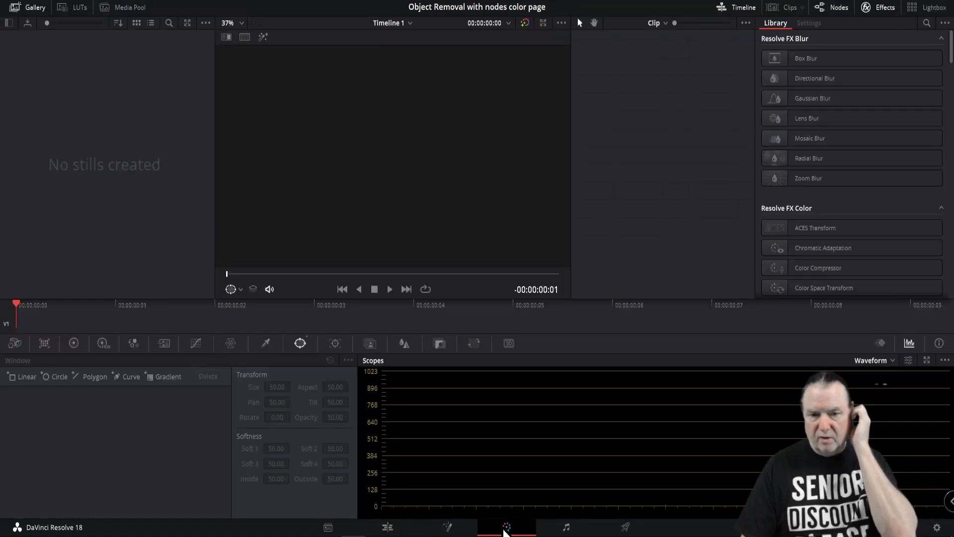
left_click(390, 529)
- Delete Timeline 1 from the media pool
right_click(164, 121)
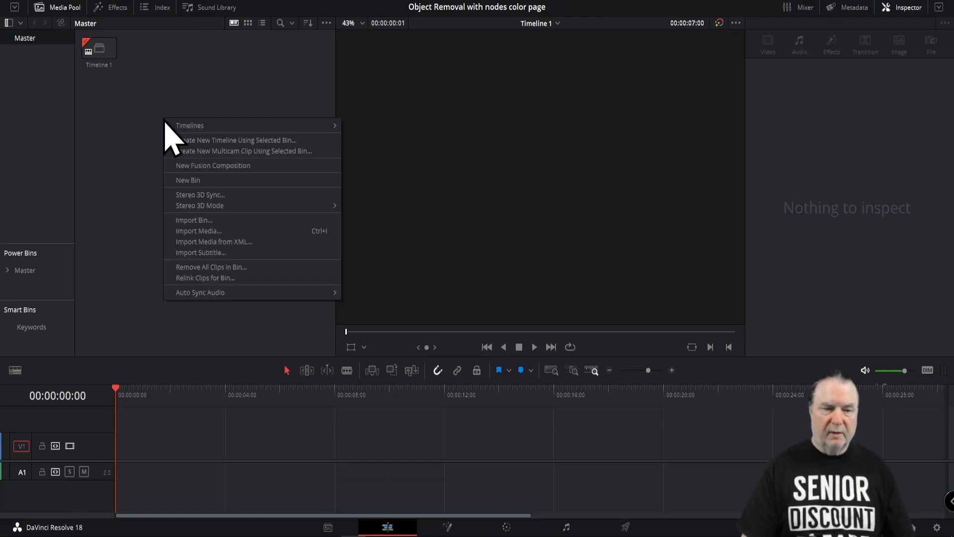
left_click(97, 50)
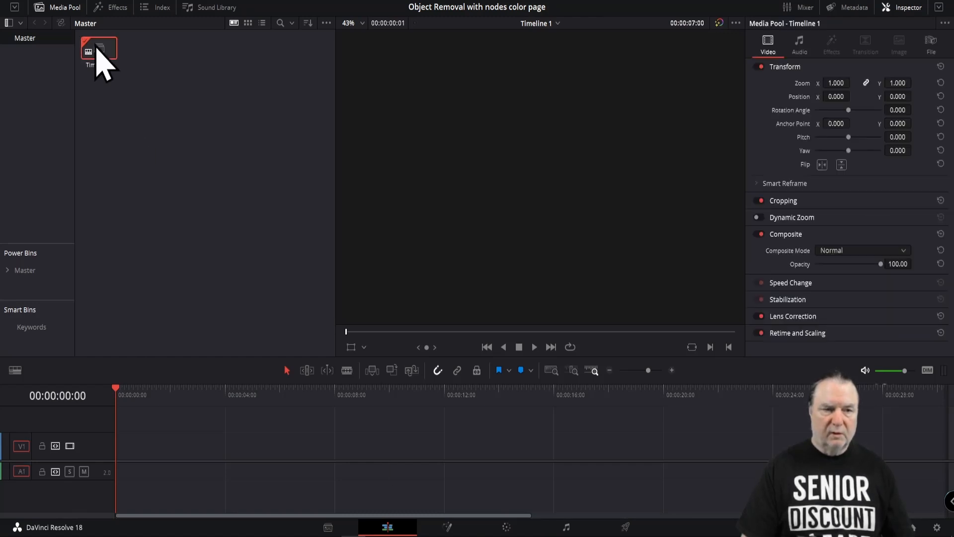
key("Delete")
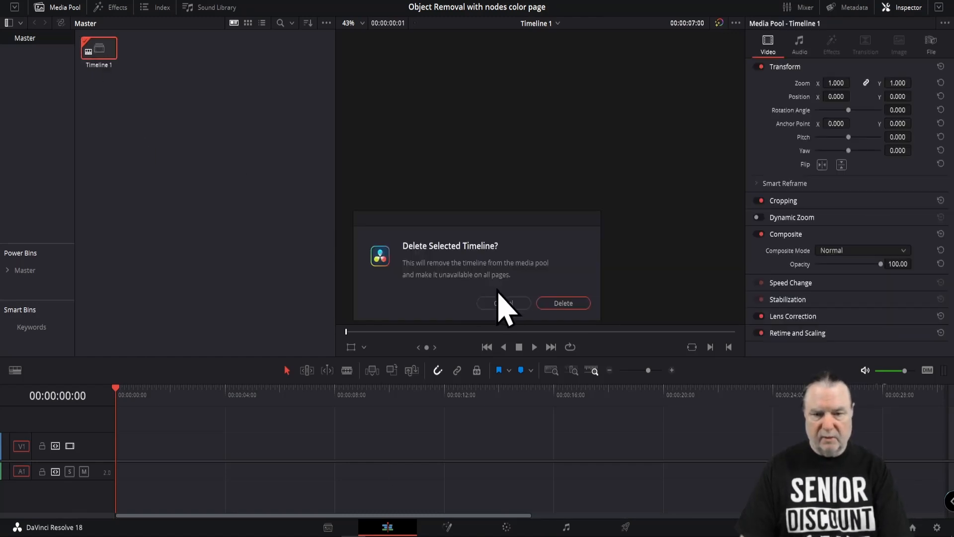
left_click(570, 301)
right_click(179, 119)
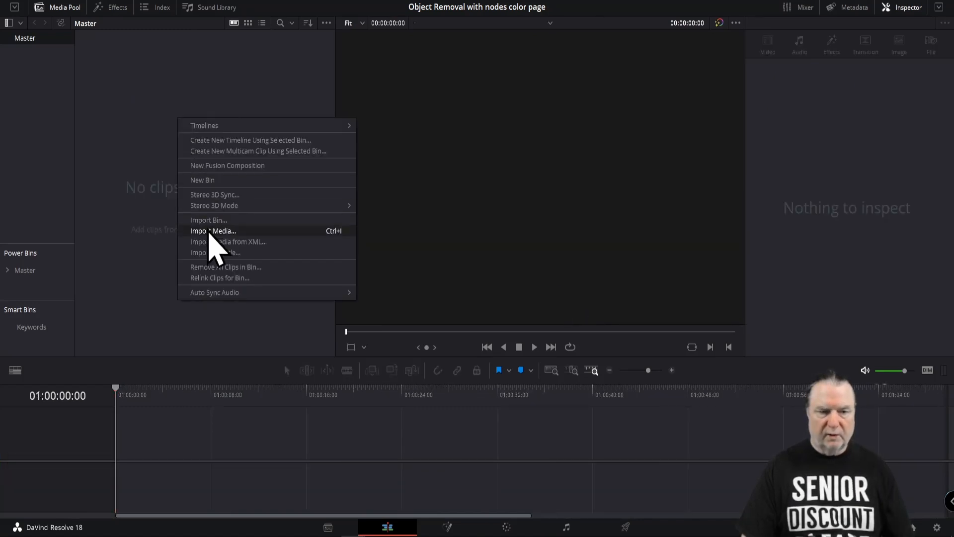
left_click(211, 231)
left_click(196, 162)
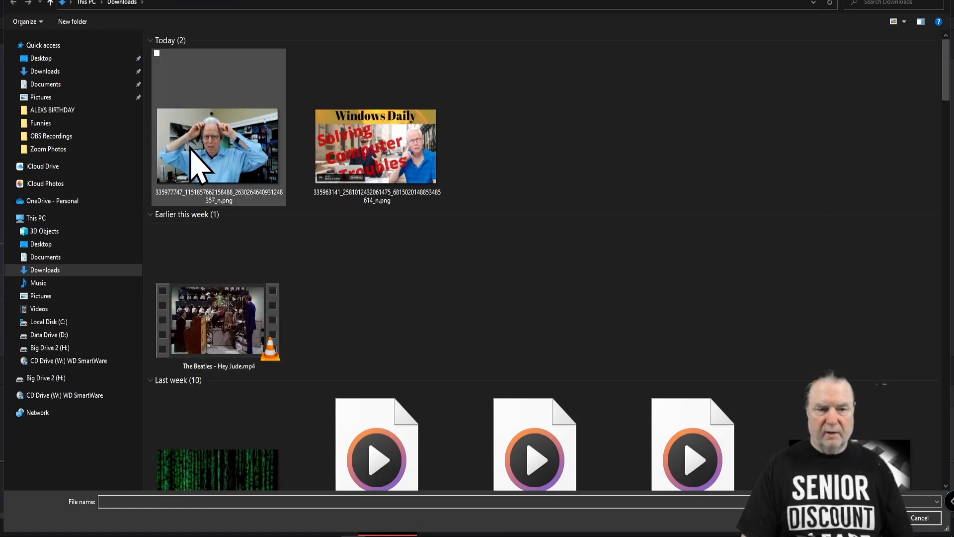
left_click(875, 517)
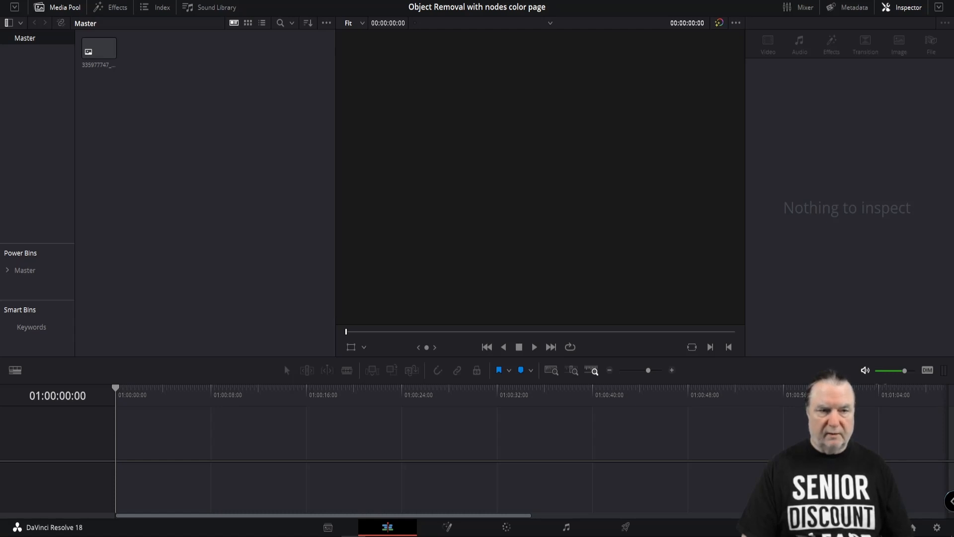
- Create a new timeline from the imported image and place its clip at the very start of video track V1
left_click_drag(93, 64, 182, 452)
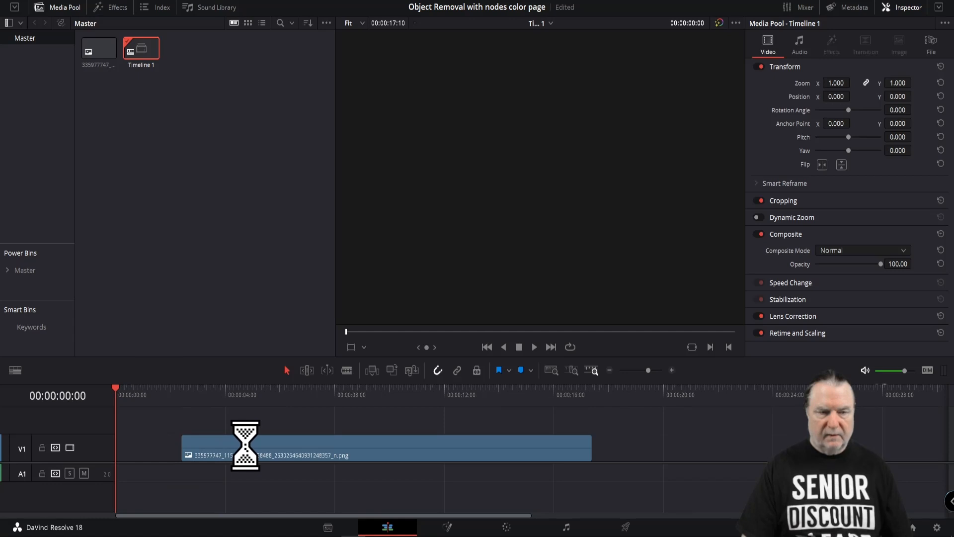
left_click_drag(277, 463, 202, 462)
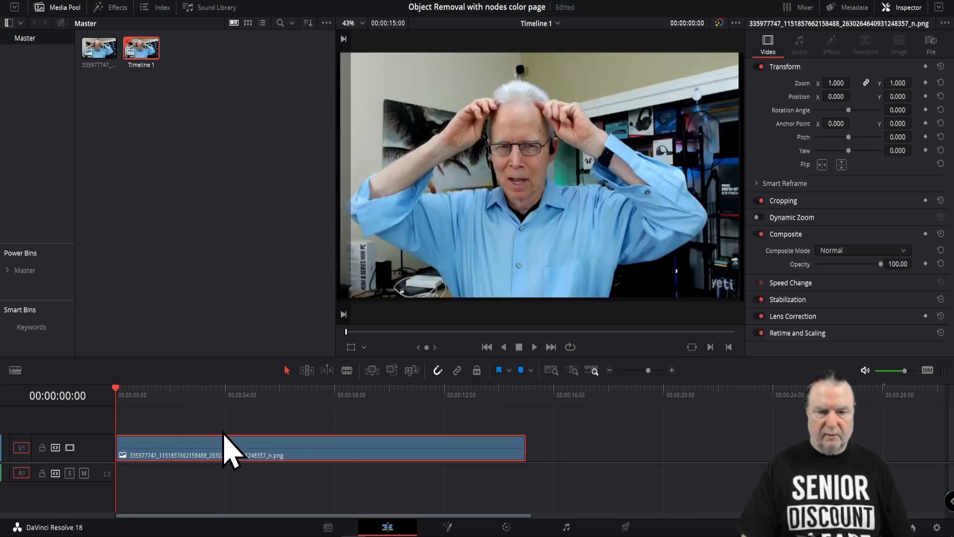
- On the Color page, add serial nodes 02 and 03 in succession after node 01
left_click(508, 529)
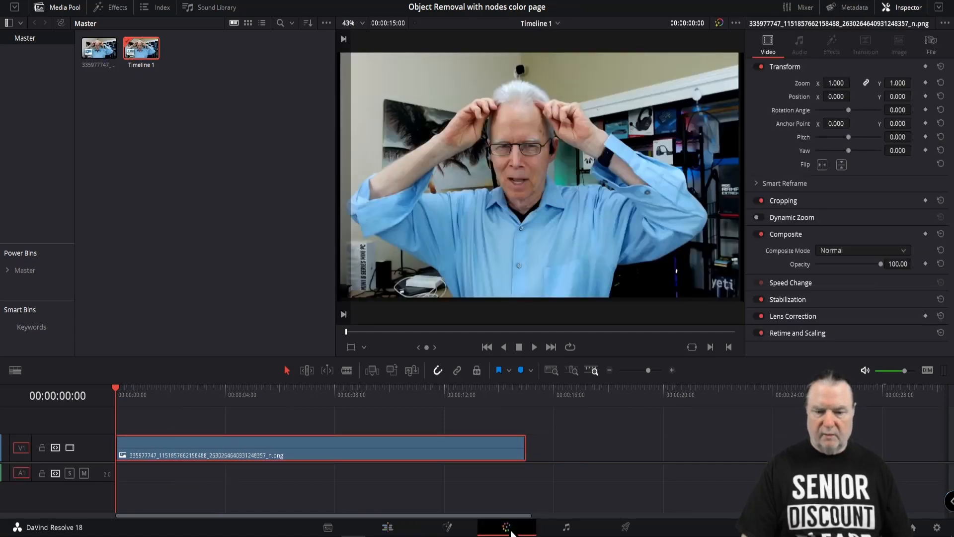
right_click(638, 123)
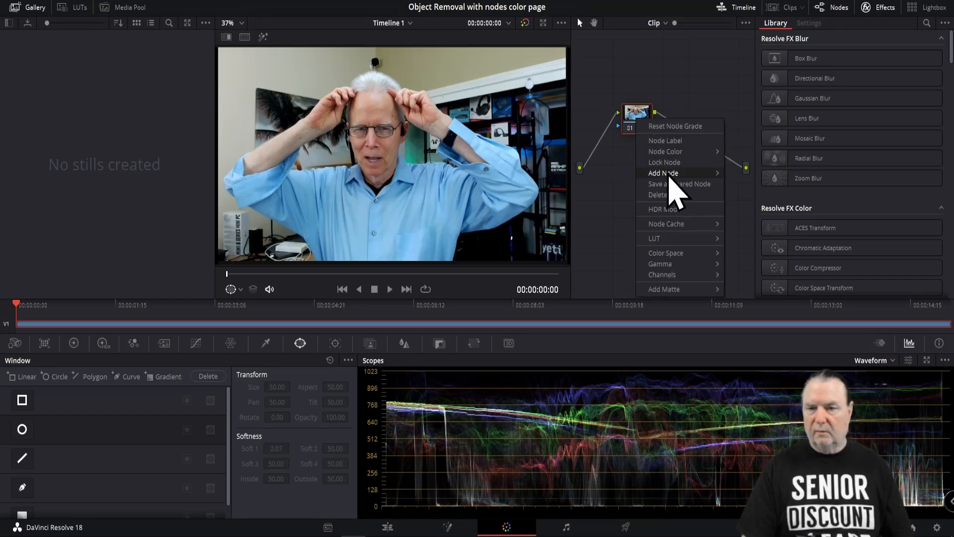
mouse_move(671, 174)
left_click(746, 176)
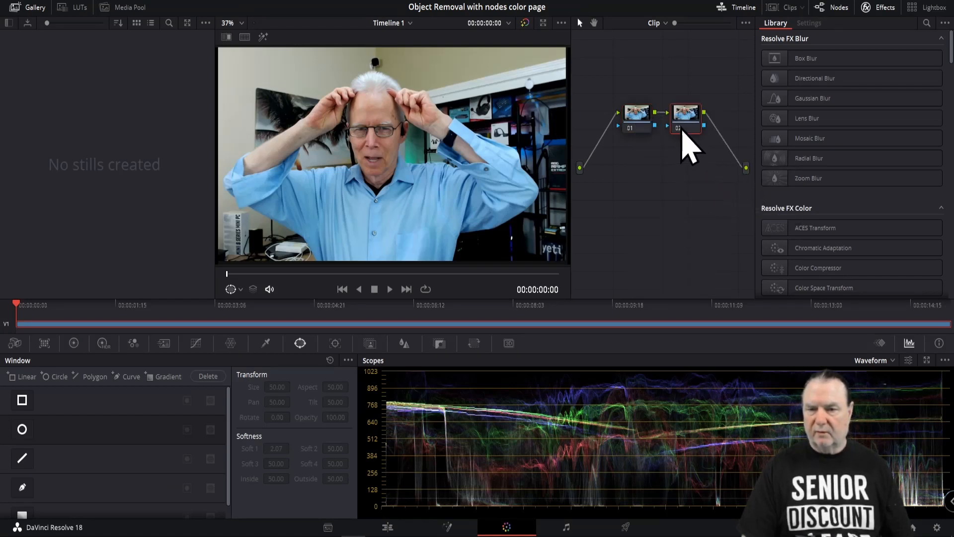
right_click(685, 131)
mouse_move(709, 175)
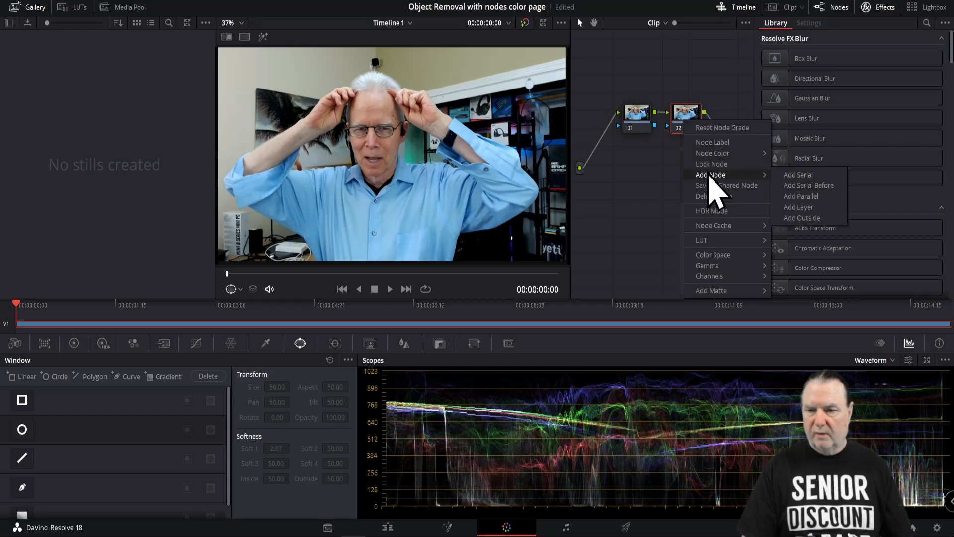
left_click(805, 179)
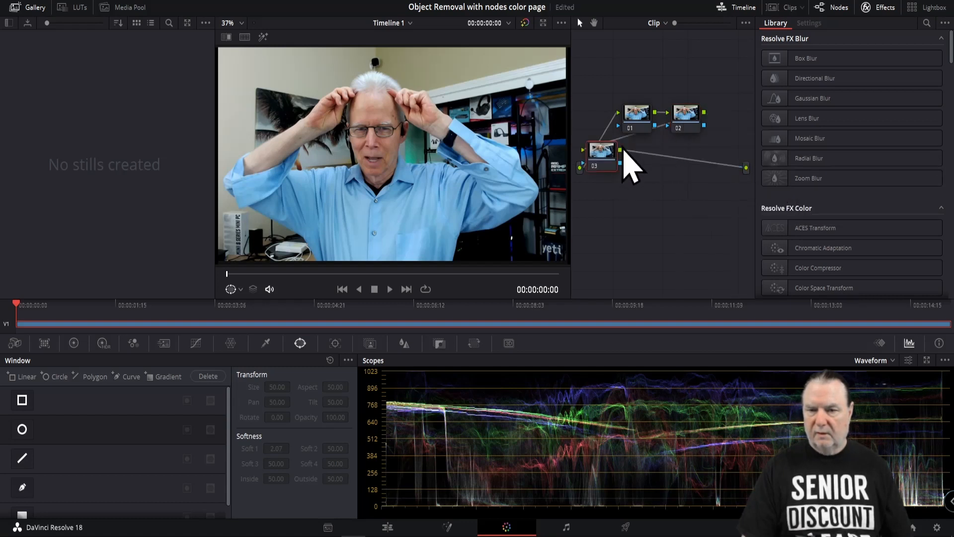
- Rearrange the node graph with node 01 at the top, node 02 directly below it and node 03 lower down
left_click_drag(611, 158, 663, 221)
left_click_drag(681, 126, 639, 181)
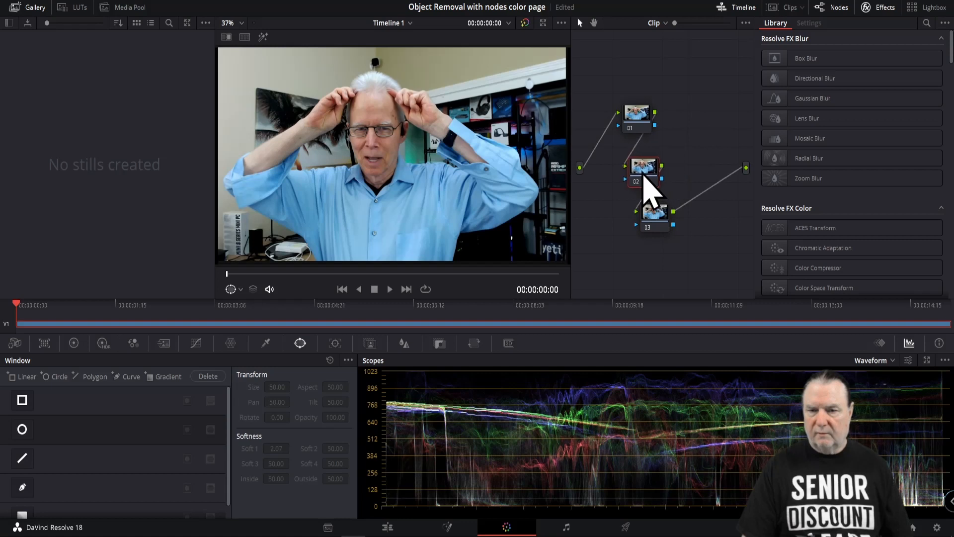
left_click_drag(636, 124, 597, 70)
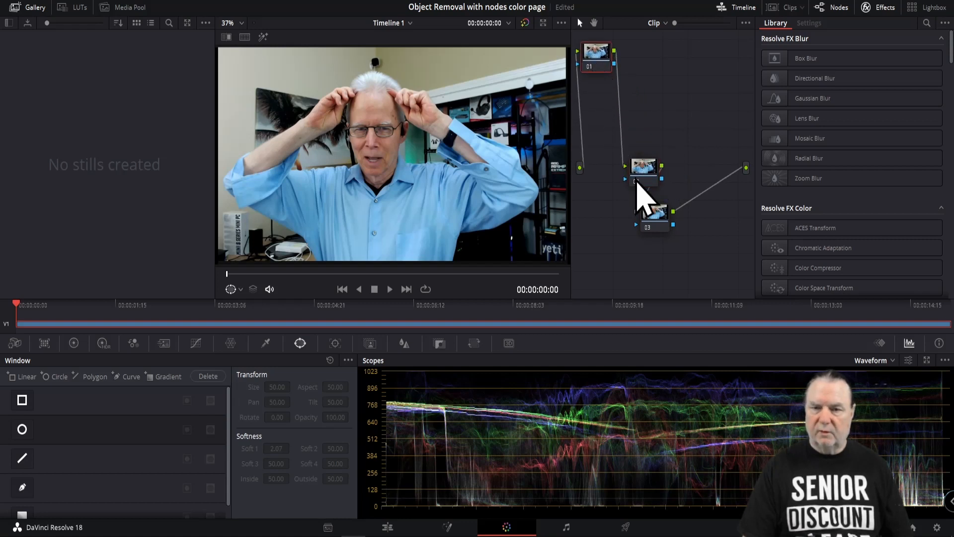
left_click_drag(641, 176, 597, 103)
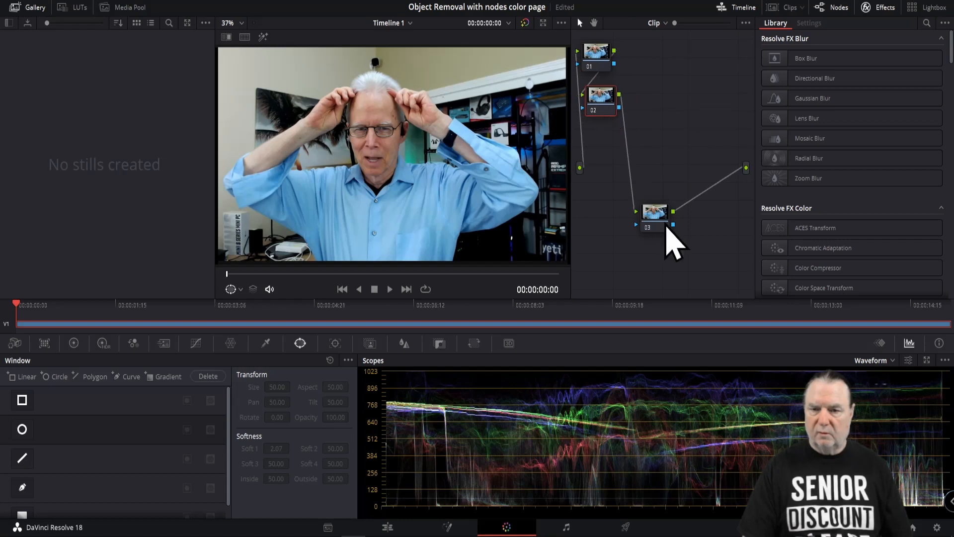
- Add serial node 04 after node 03, and move node 03 up beneath node 02
right_click(657, 221)
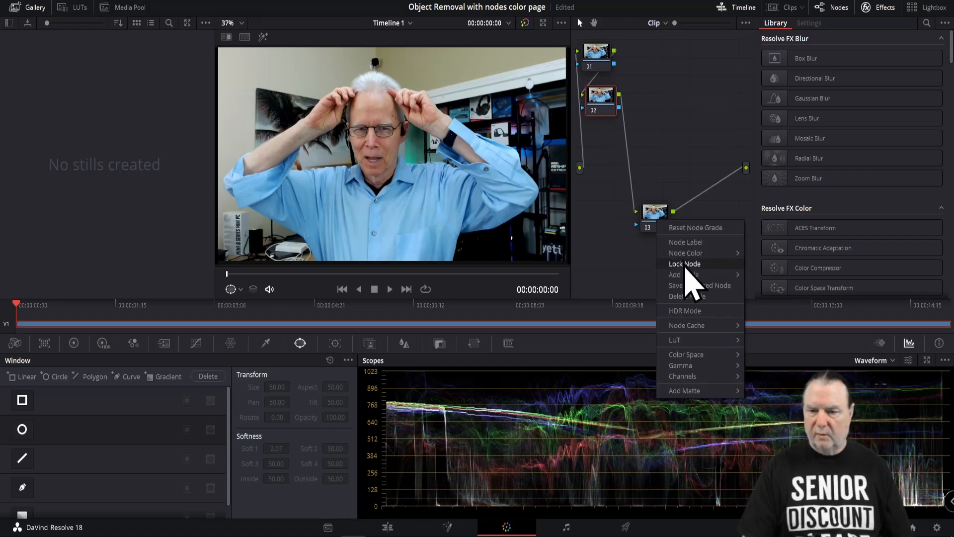
mouse_move(708, 275)
left_click(782, 280)
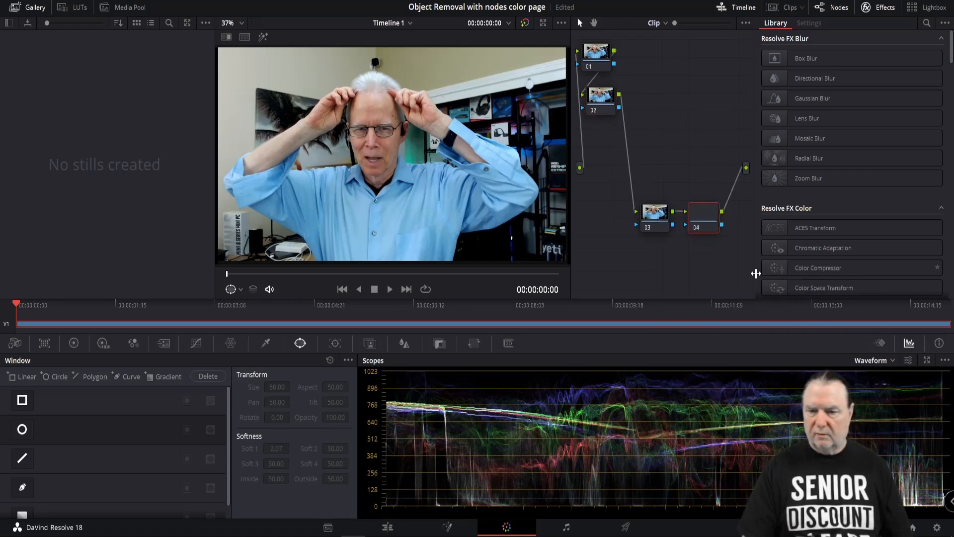
left_click_drag(646, 208, 618, 144)
- Add serial node 05 after node 04, and move node 04 beneath node 03
right_click(706, 217)
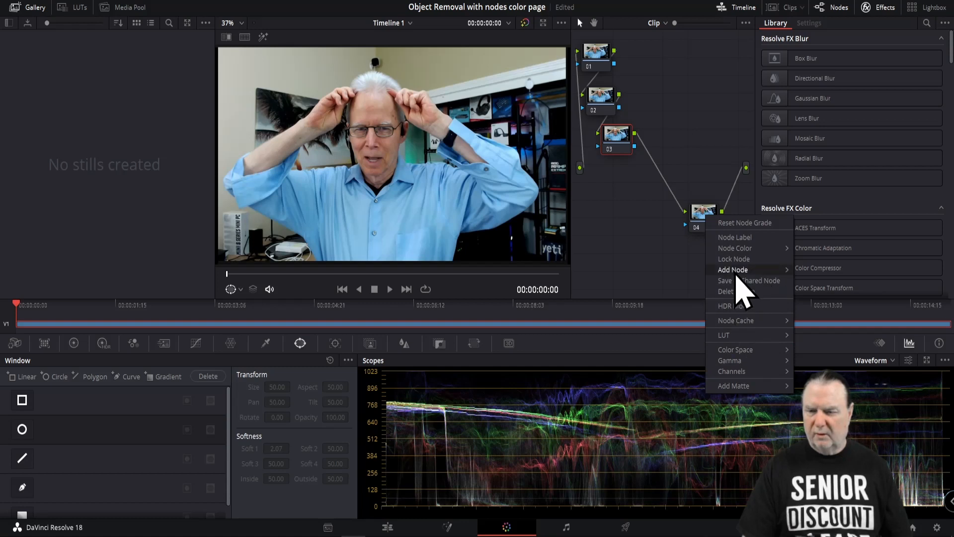
mouse_move(736, 271)
left_click(829, 271)
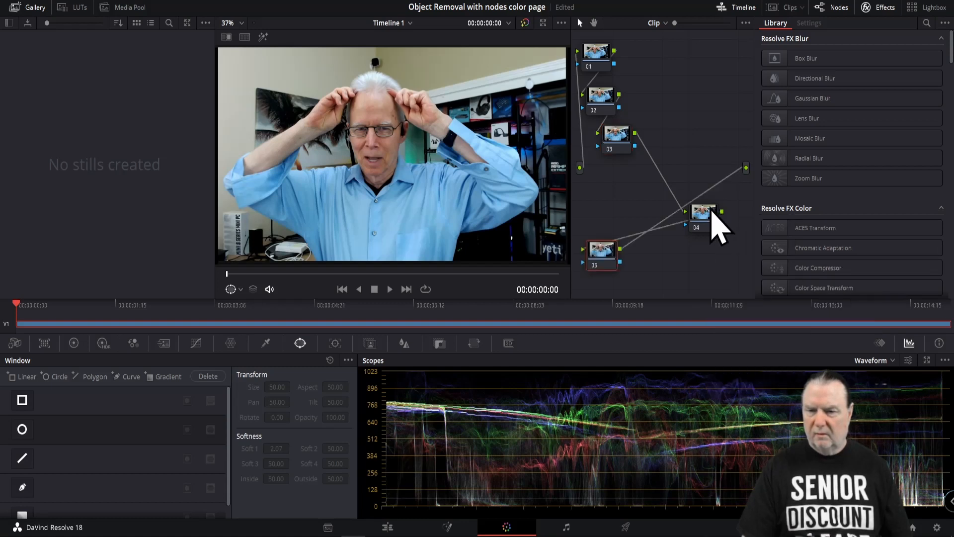
left_click_drag(708, 211, 631, 178)
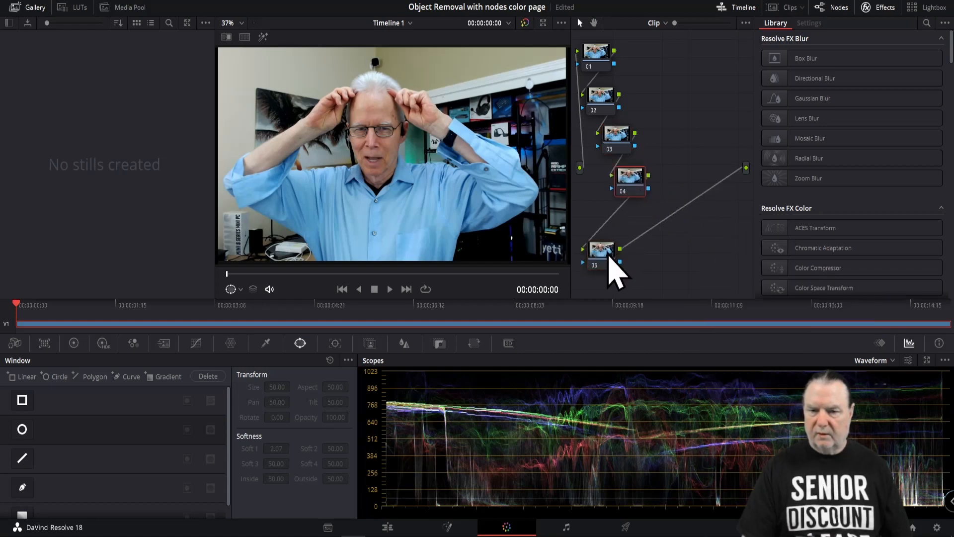
- Add serial node 06 after node 05, and line up nodes 05 and 06 beneath node 04
right_click(608, 254)
mouse_move(641, 308)
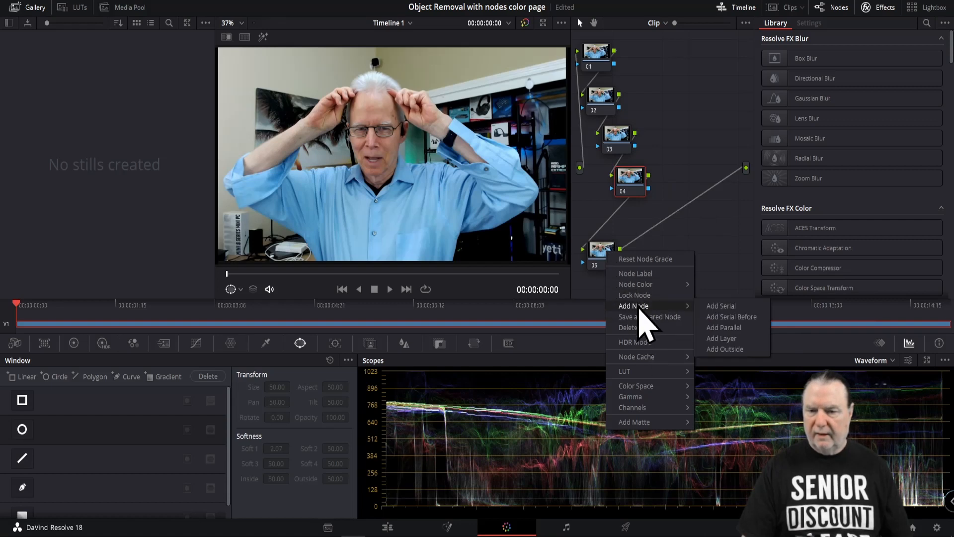
left_click(712, 312)
left_click_drag(611, 262, 658, 225)
mouse_move(654, 260)
left_mouse_down()
mouse_move(694, 281)
mouse_move(666, 262)
left_mouse_up()
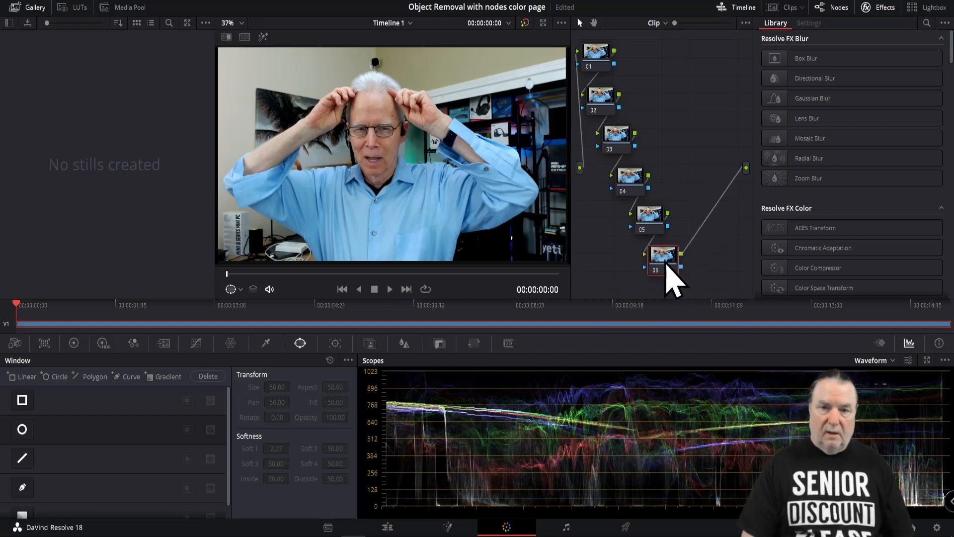
- Search the effects library for Object Removal and apply the effect to node 01
left_click(603, 63)
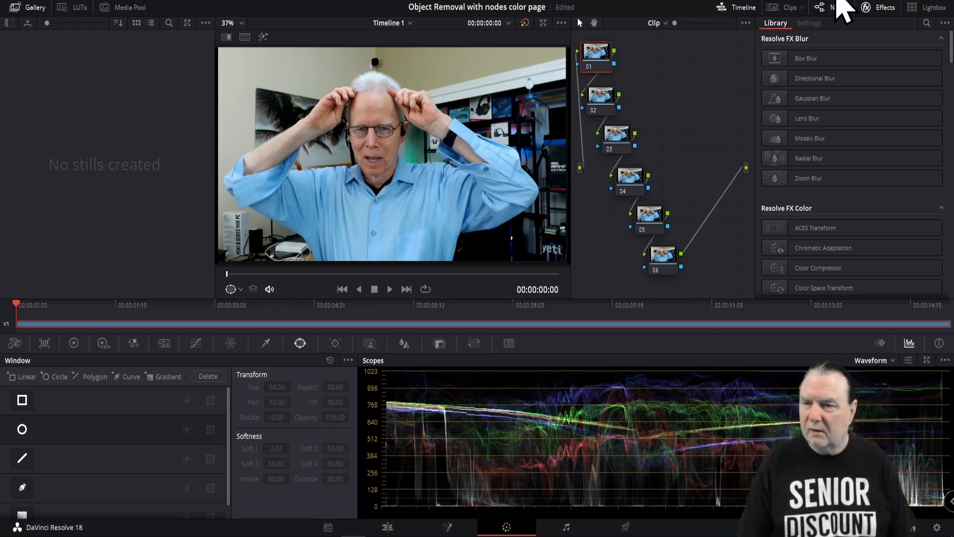
left_click(927, 23)
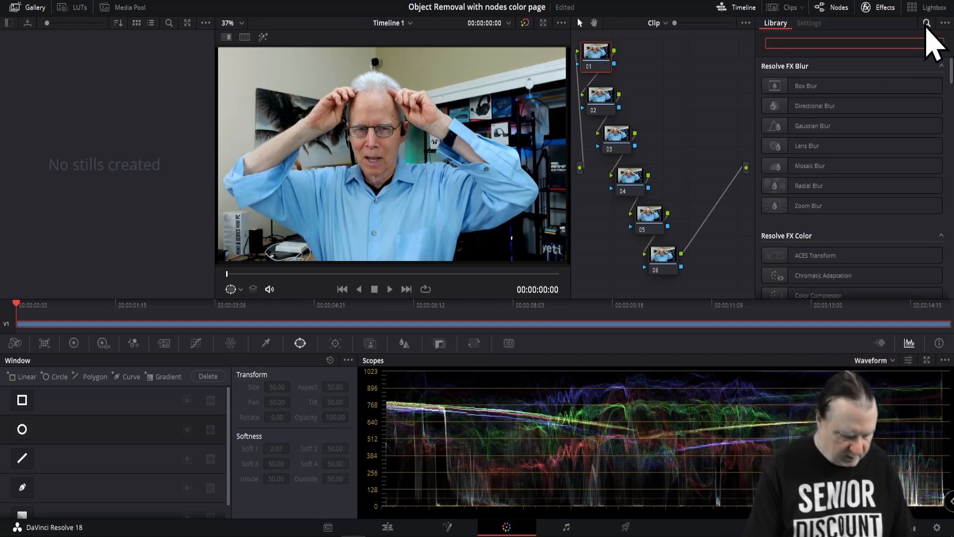
type("ob")
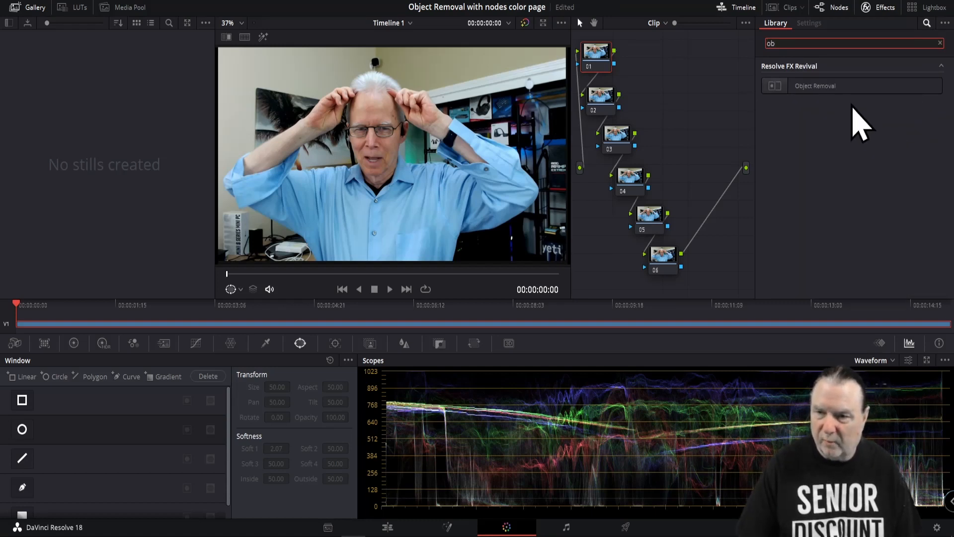
left_click_drag(822, 89, 597, 67)
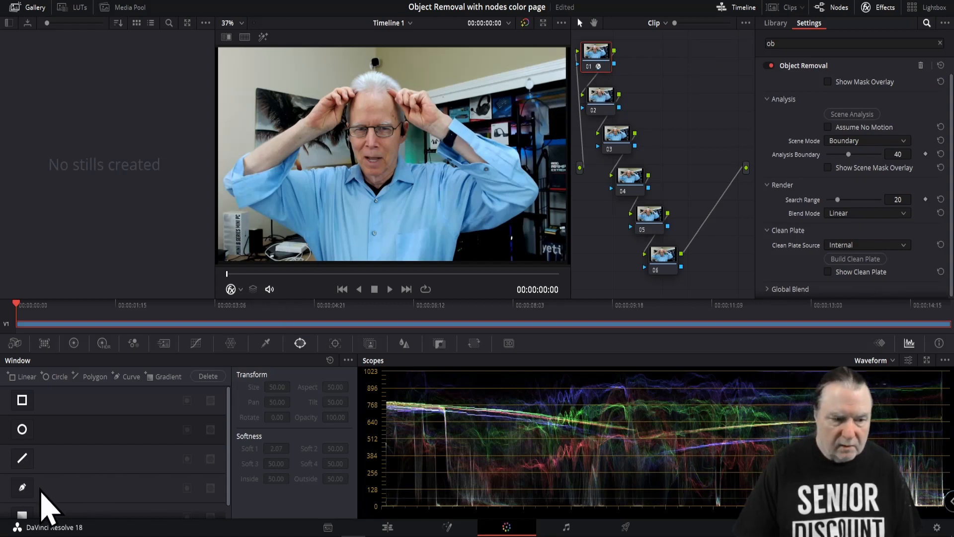
- Draw a closed curve window on node 01 around the palm tree picture above the man's raised arm
left_click(22, 487)
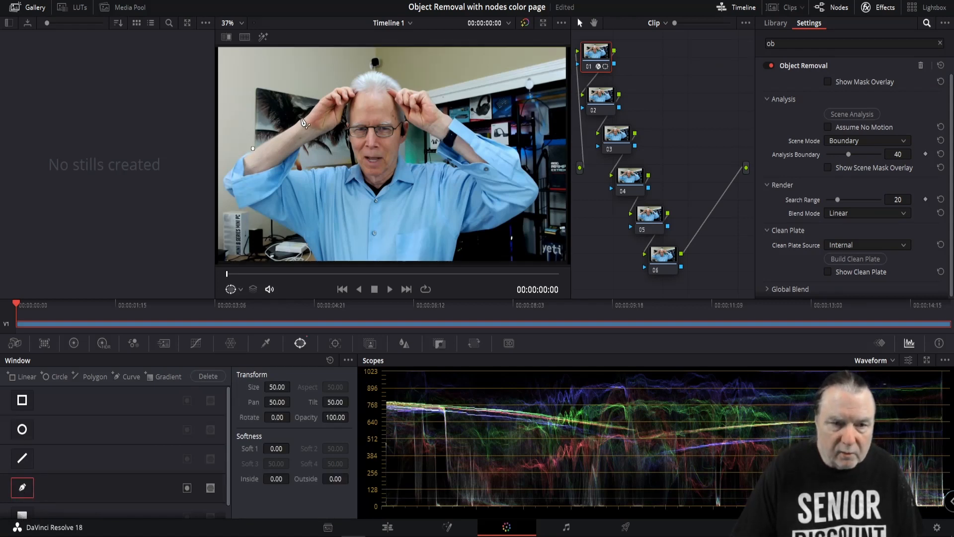
left_click(301, 118)
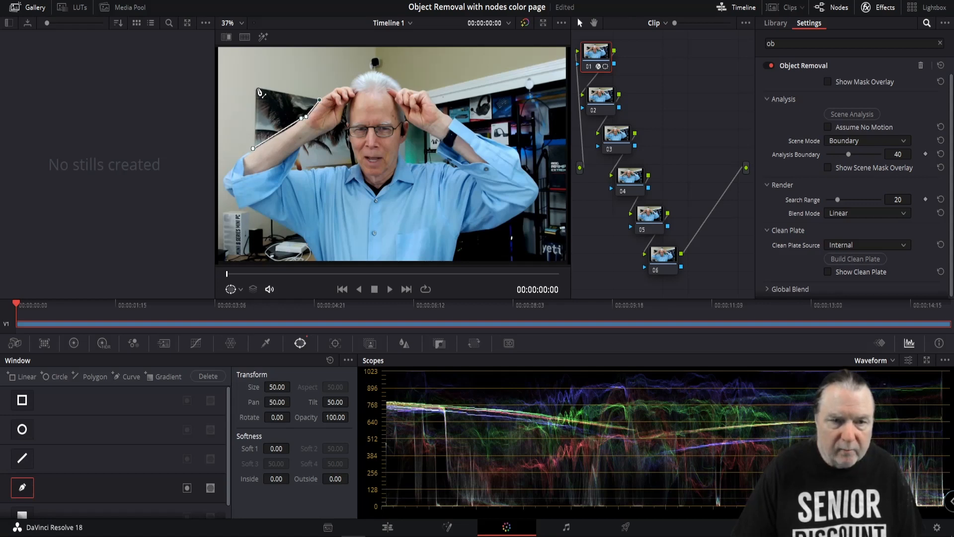
left_click(253, 149)
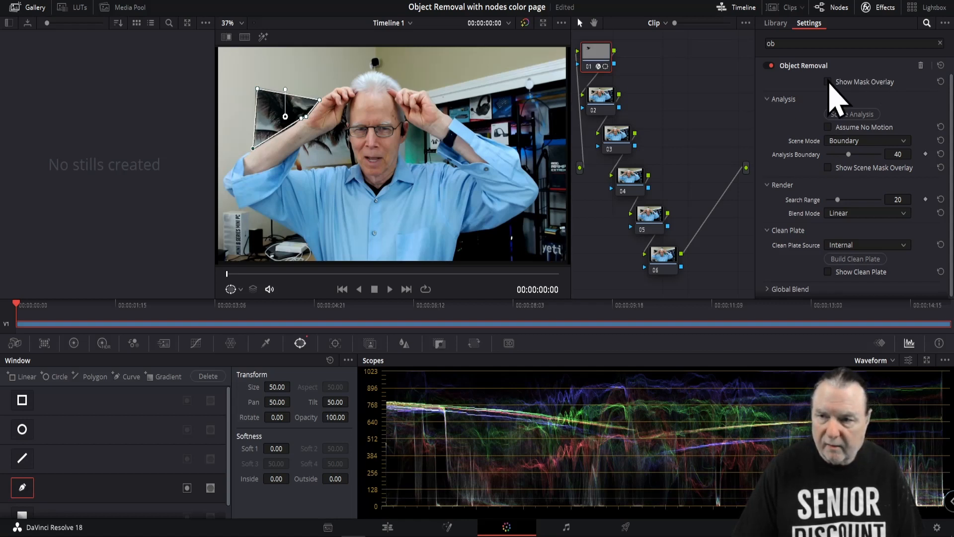
- Preview node 01's mask overlay, turn it back off, and run Scene Analysis for its Object Removal effect
left_click(828, 82)
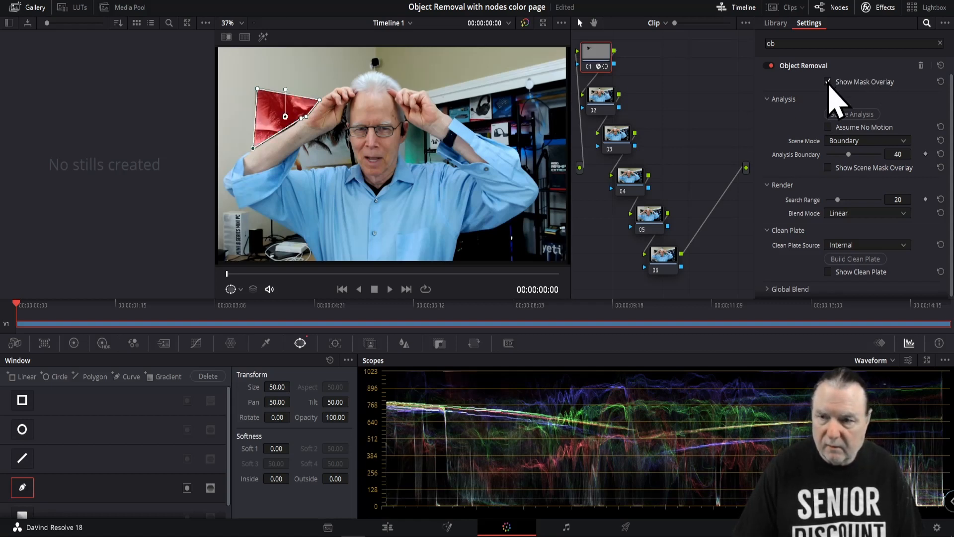
left_click(828, 81)
left_click(855, 114)
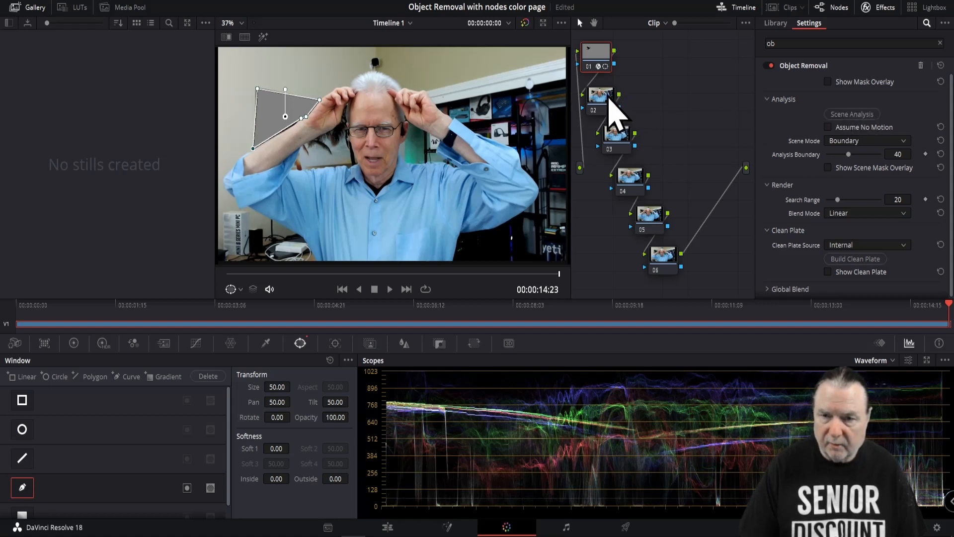
- Apply Object Removal to node 02 and outline the remaining palm picture between the arm and face with a closed curve window
left_click(601, 101)
left_click_drag(810, 85, 590, 102)
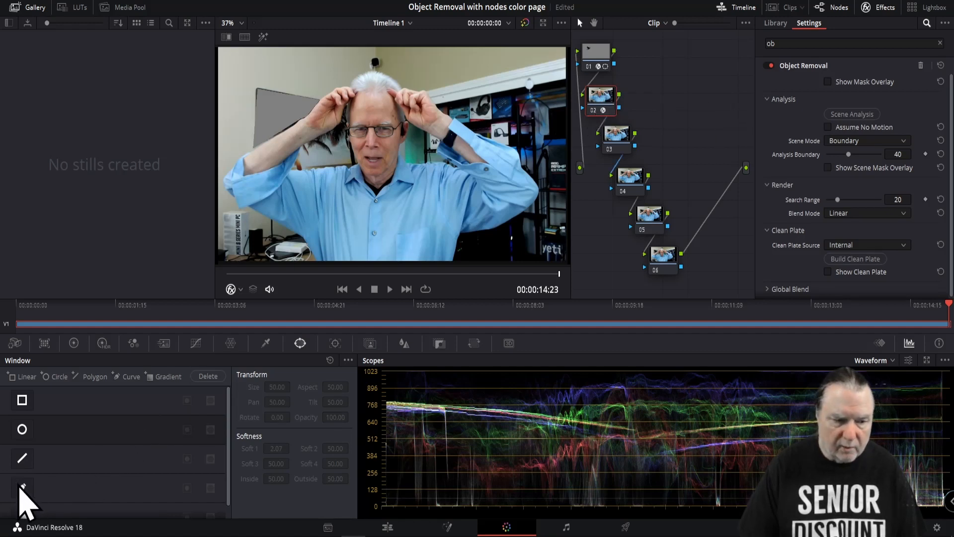
left_click(22, 487)
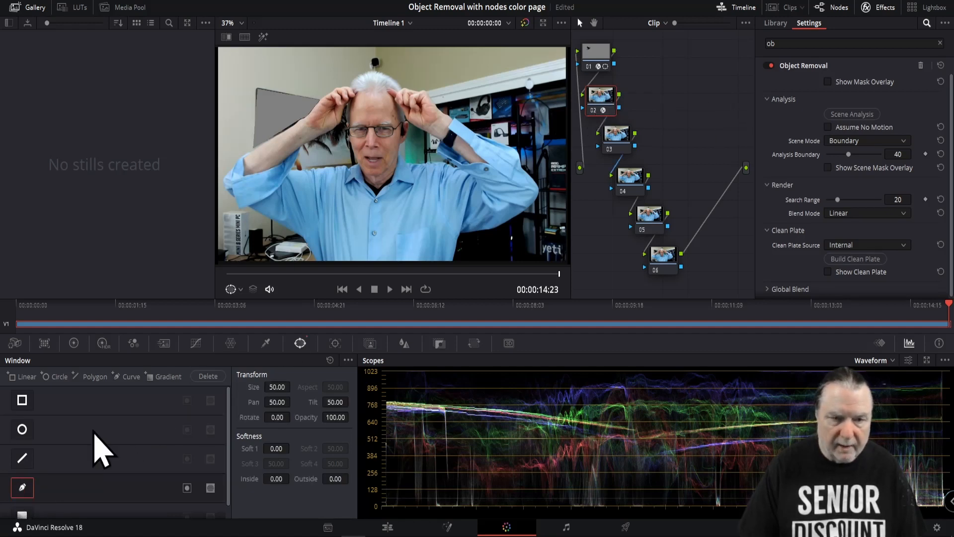
left_click(290, 171)
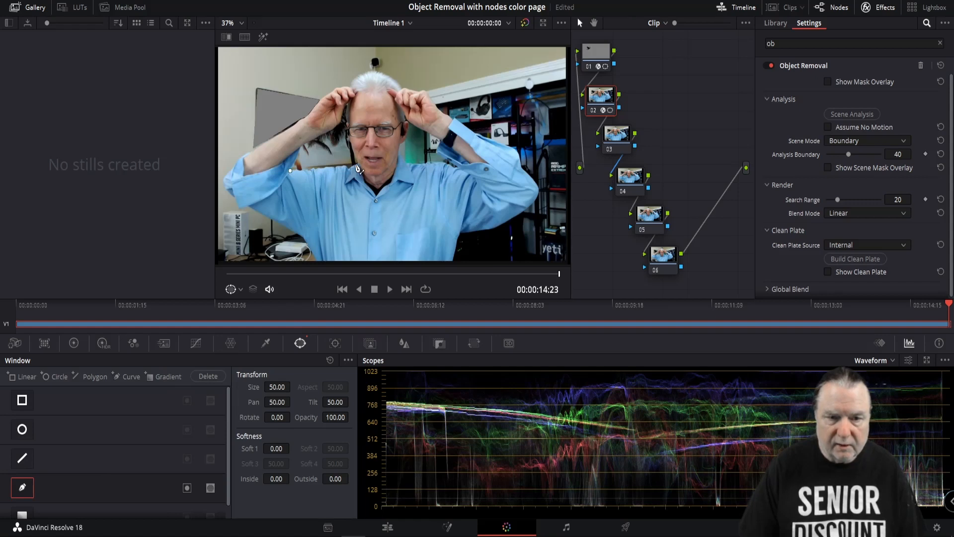
left_click(347, 167)
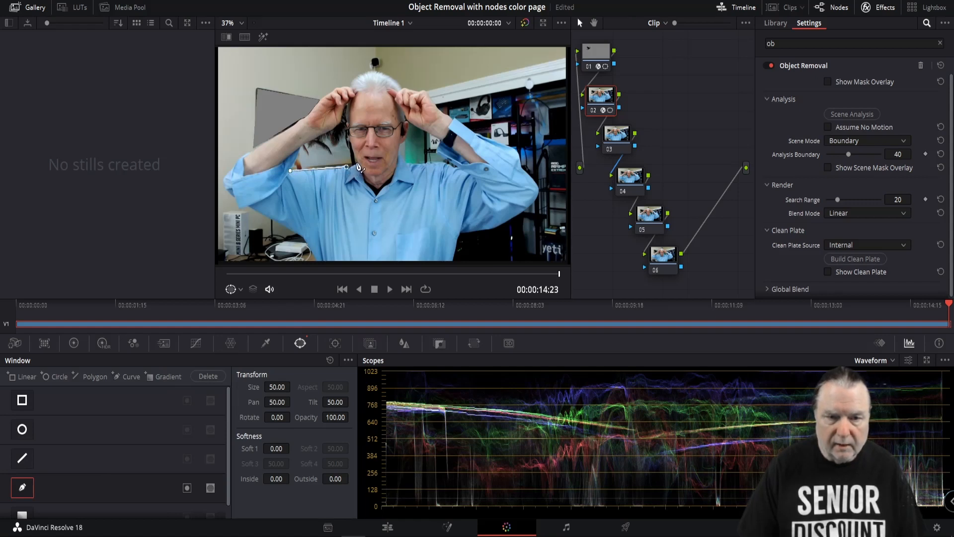
left_click(357, 163)
left_click(349, 103)
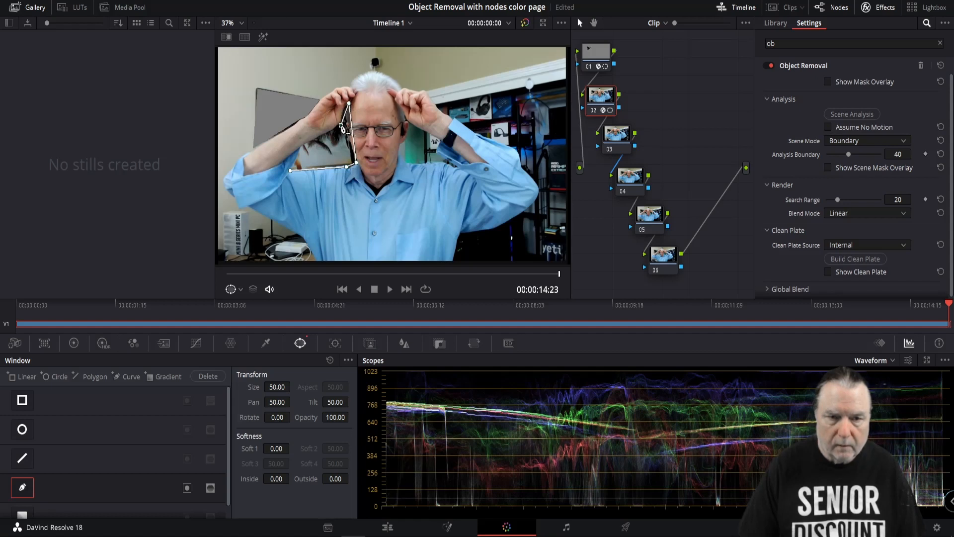
left_click(341, 125)
left_click(302, 147)
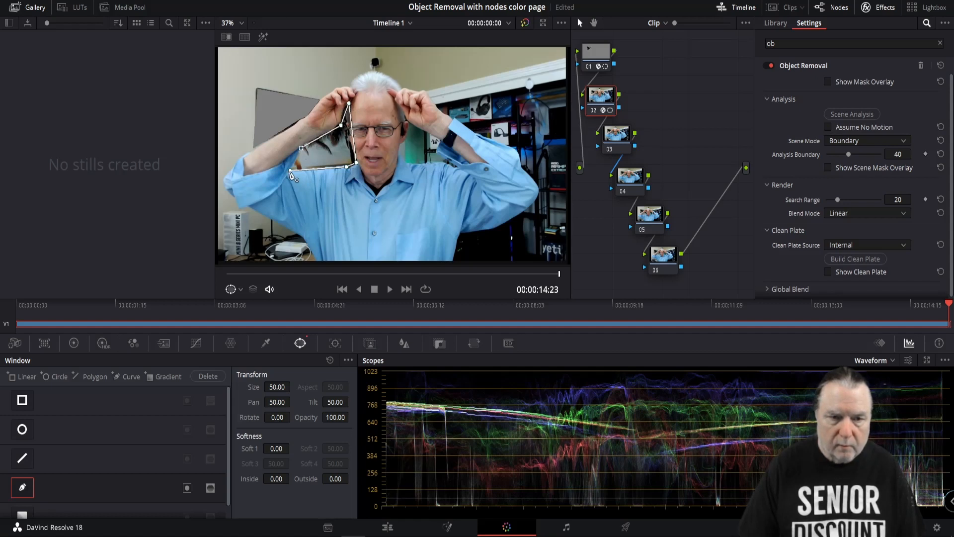
left_click(290, 170)
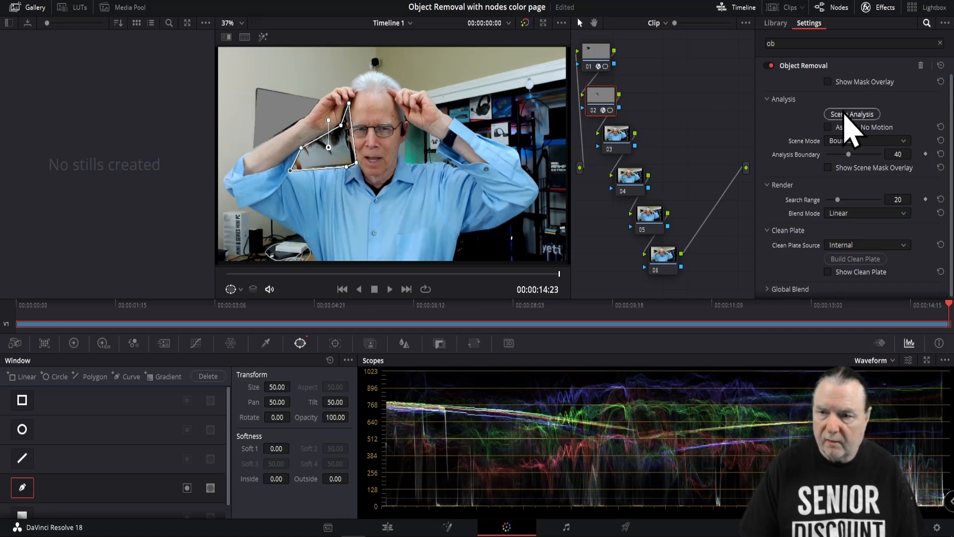
- Preview node 02's mask overlay, turn it back off, and run Scene Analysis for its Object Removal effect
left_click(827, 81)
left_click(827, 81)
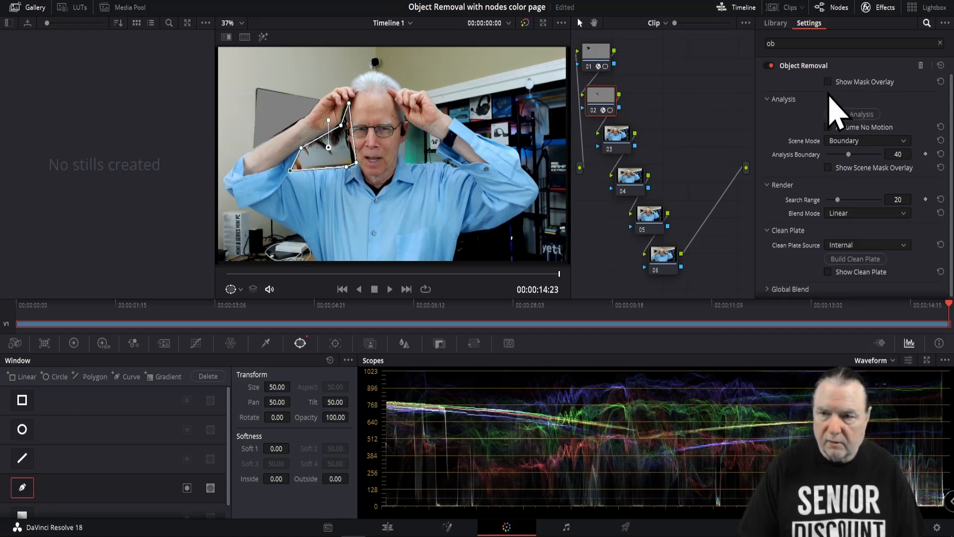
left_click(838, 114)
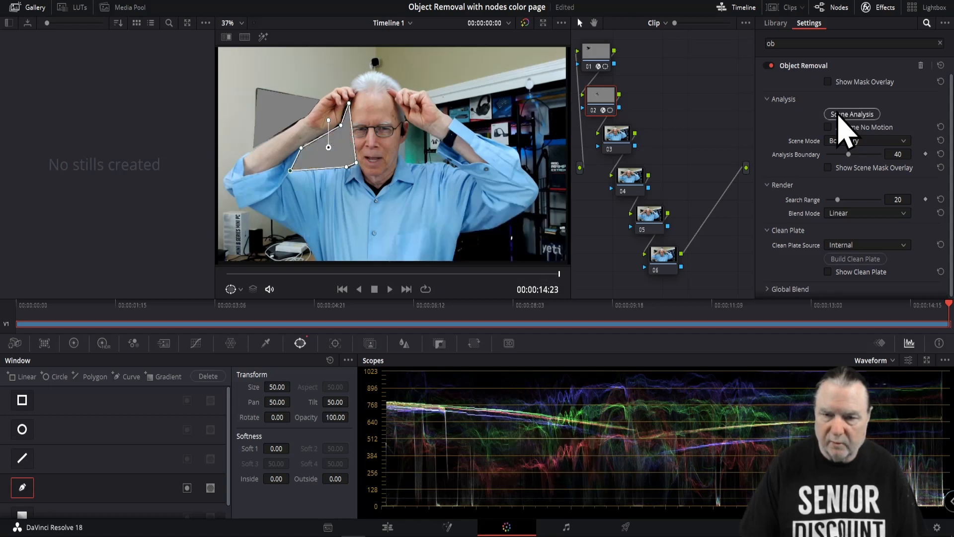
- Apply Object Removal to node 03 and draw a triangular curve window over the shelf area between the face and the watch arm
left_click(618, 139)
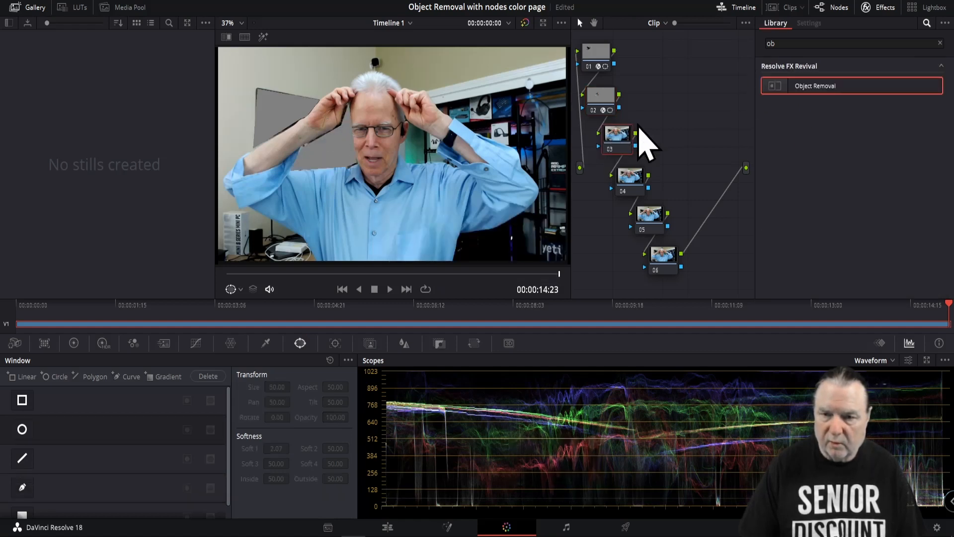
left_click_drag(821, 87, 627, 144)
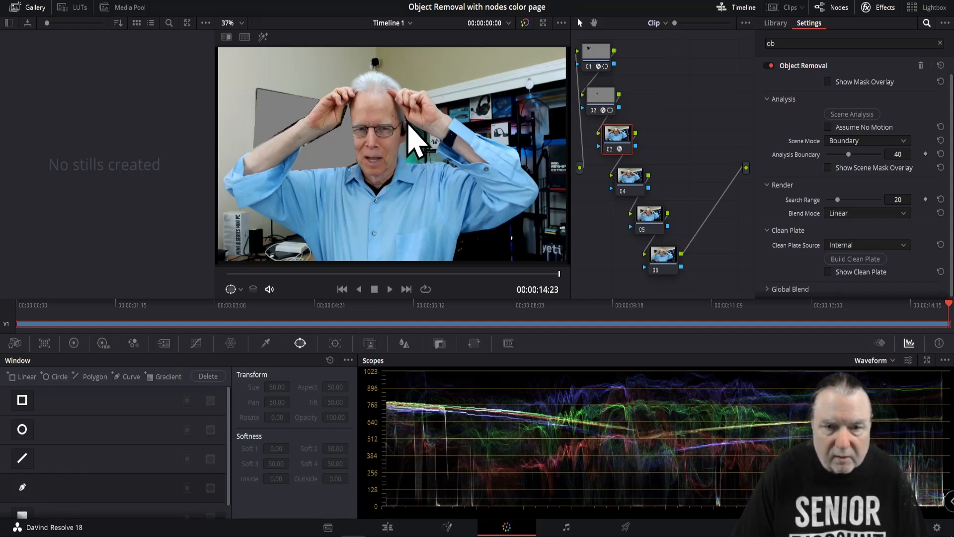
left_click(22, 487)
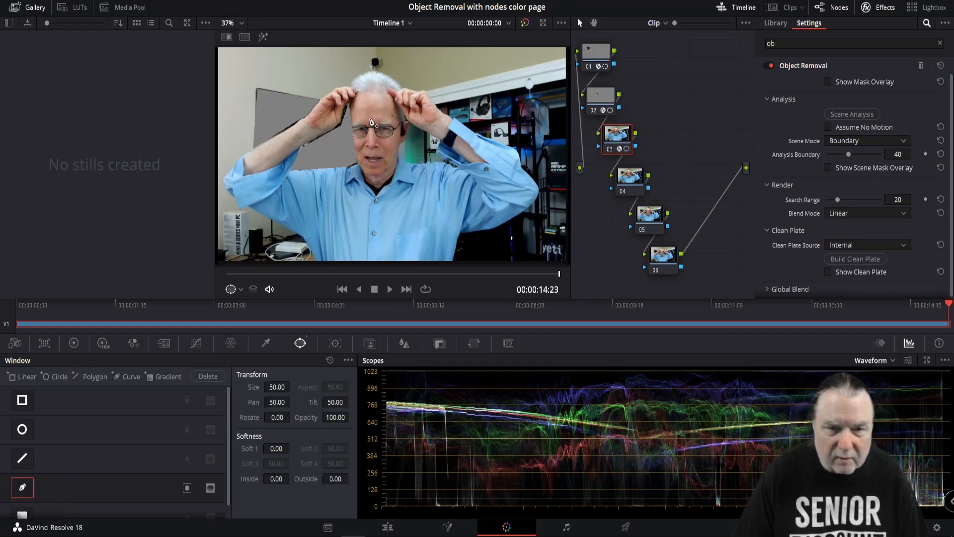
left_click(404, 117)
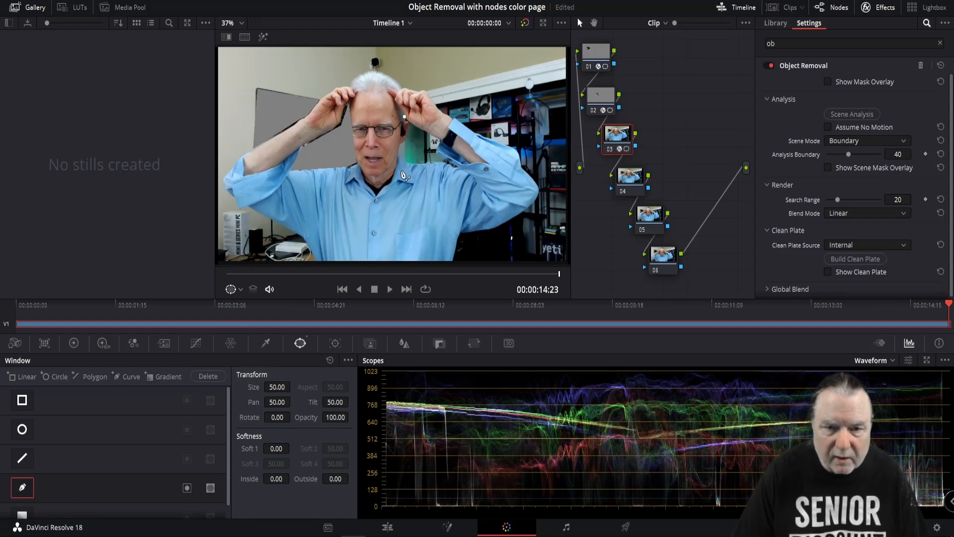
left_click(404, 162)
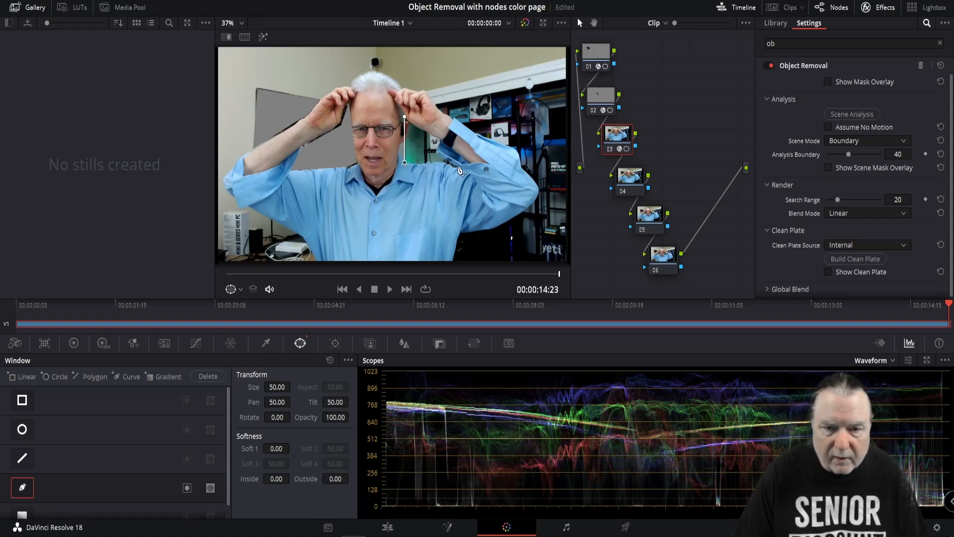
left_click(472, 163)
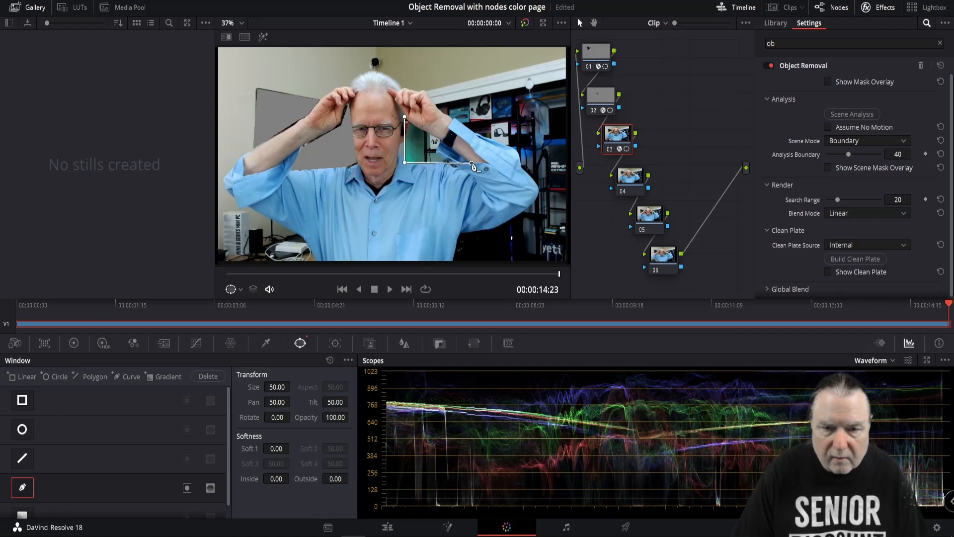
left_click(405, 117)
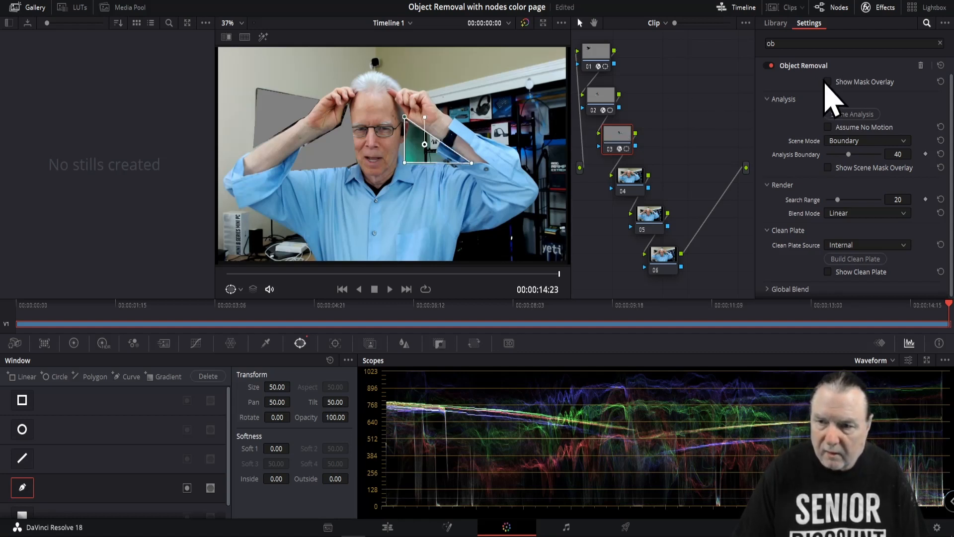
- Preview node 03's mask overlay, turn it back off, and run Scene Analysis for its Object Removal effect
left_click(827, 81)
left_click(827, 81)
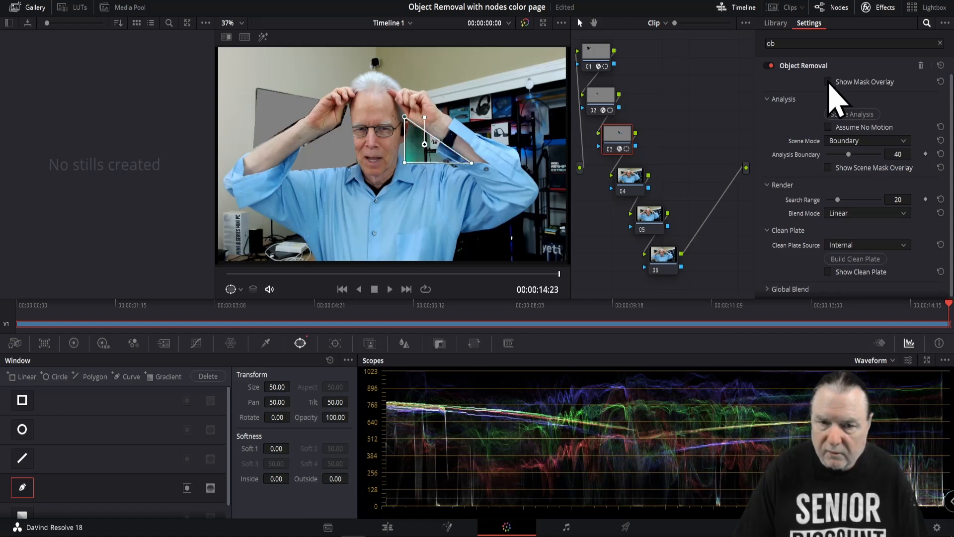
left_click(843, 113)
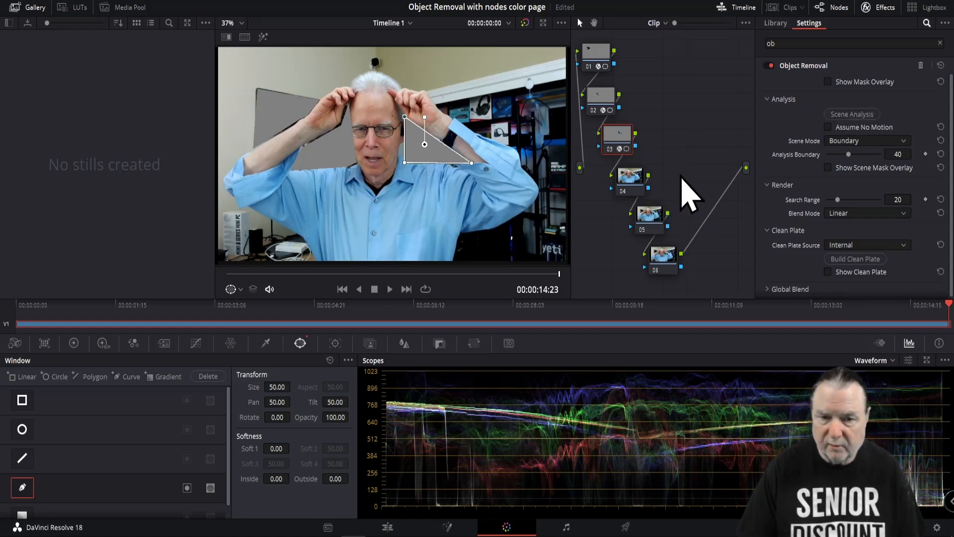
left_click(630, 178)
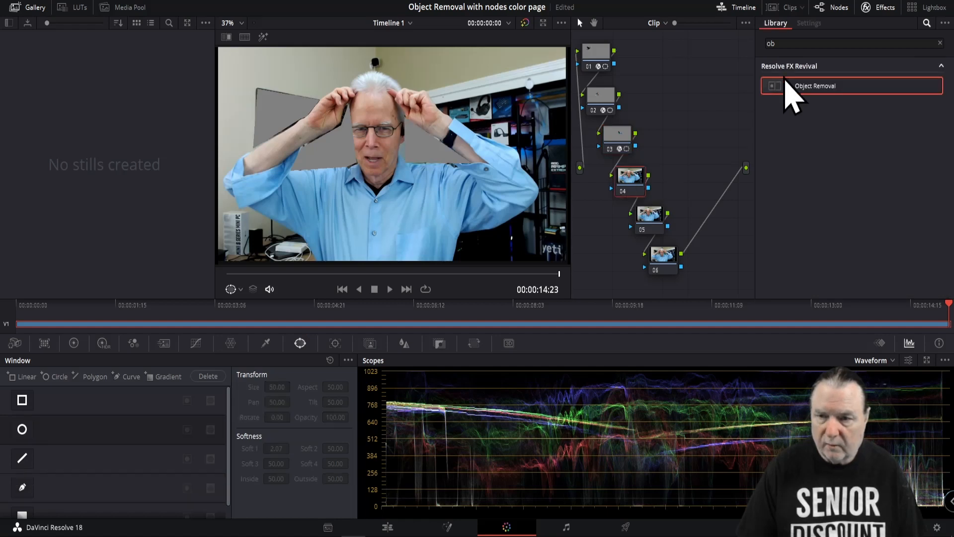
left_click_drag(794, 84, 613, 187)
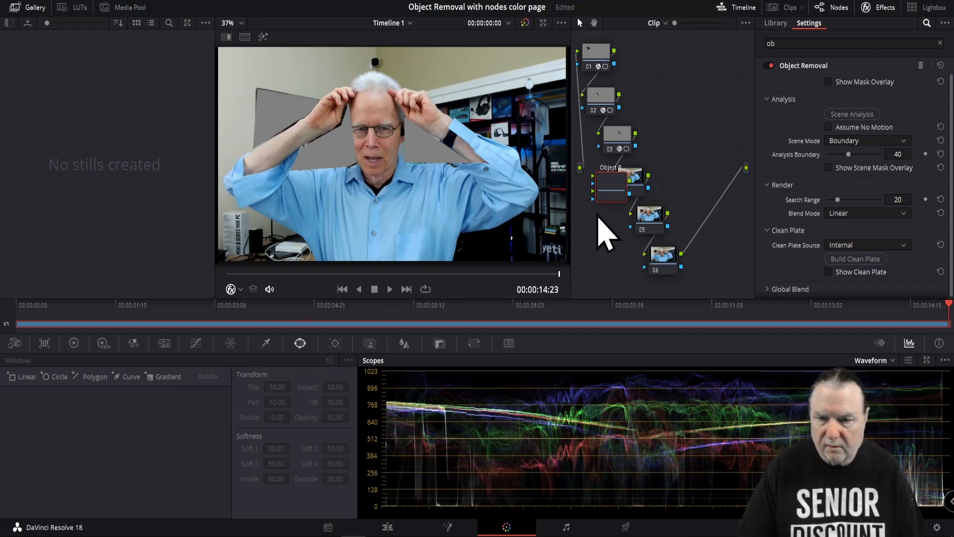
left_click_drag(615, 192, 697, 149)
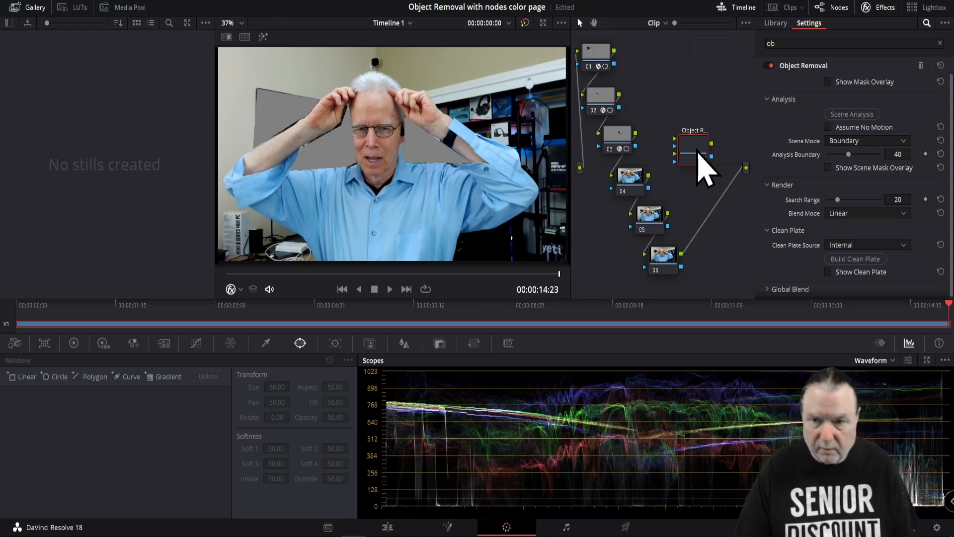
key("Delete")
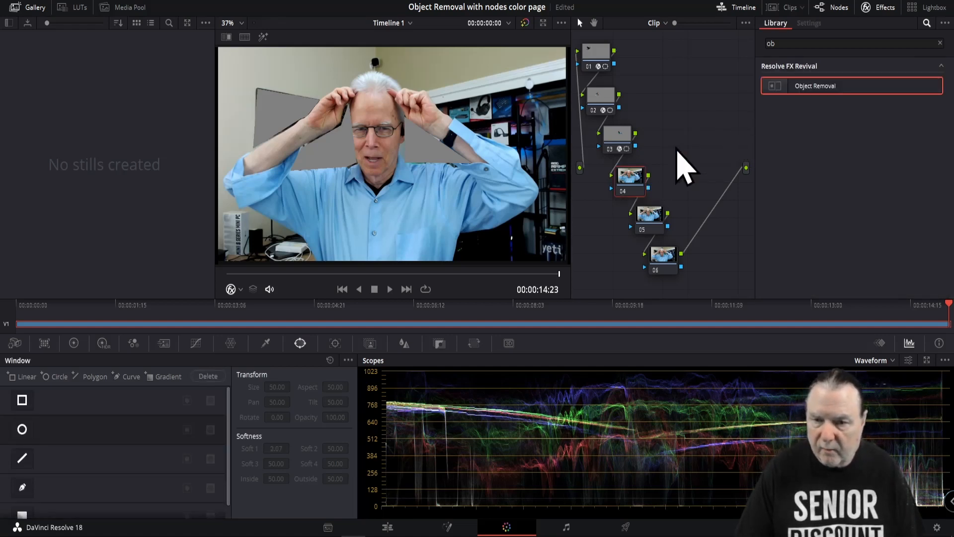
- Apply Object Removal to node 04 and outline the shelves beside the watch arm and shirt with a closed curve window
left_click_drag(815, 86, 633, 185)
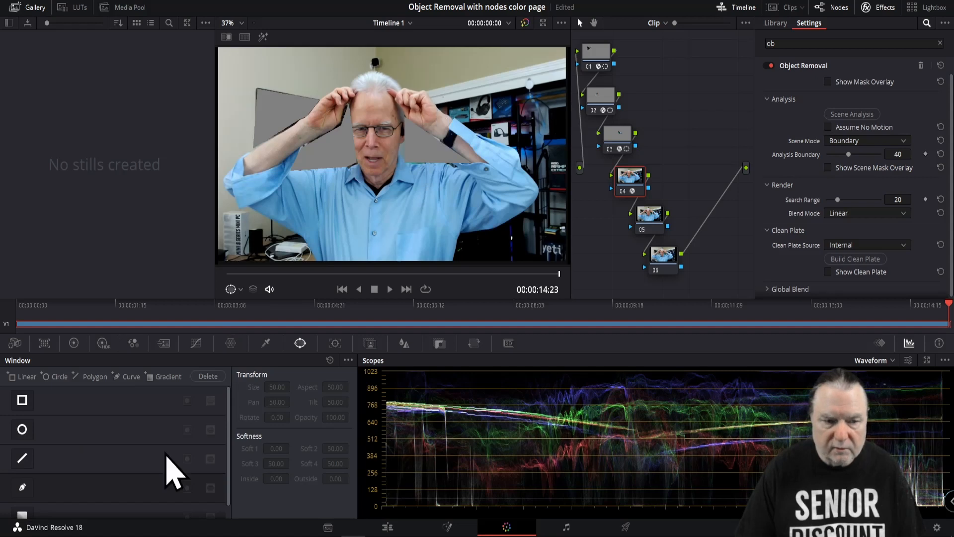
left_click(22, 488)
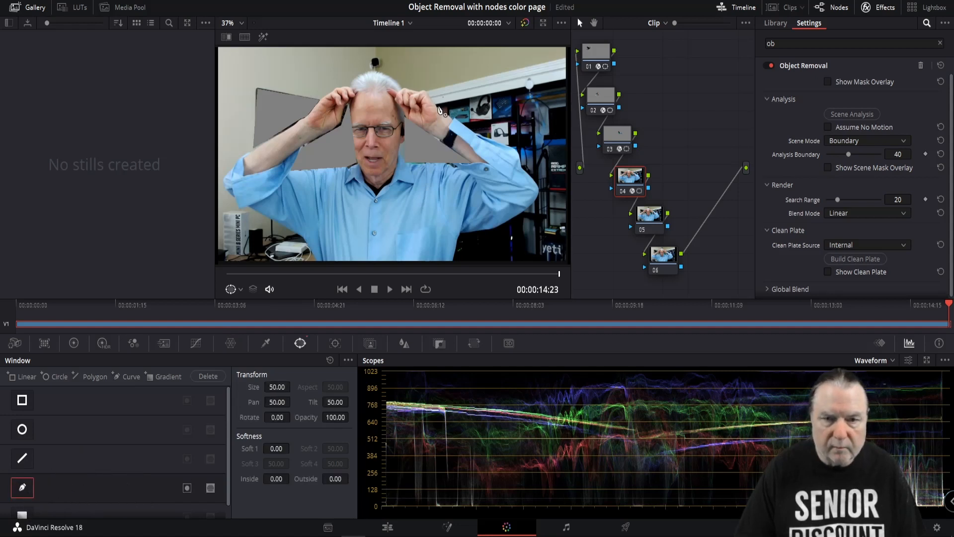
left_click(436, 106)
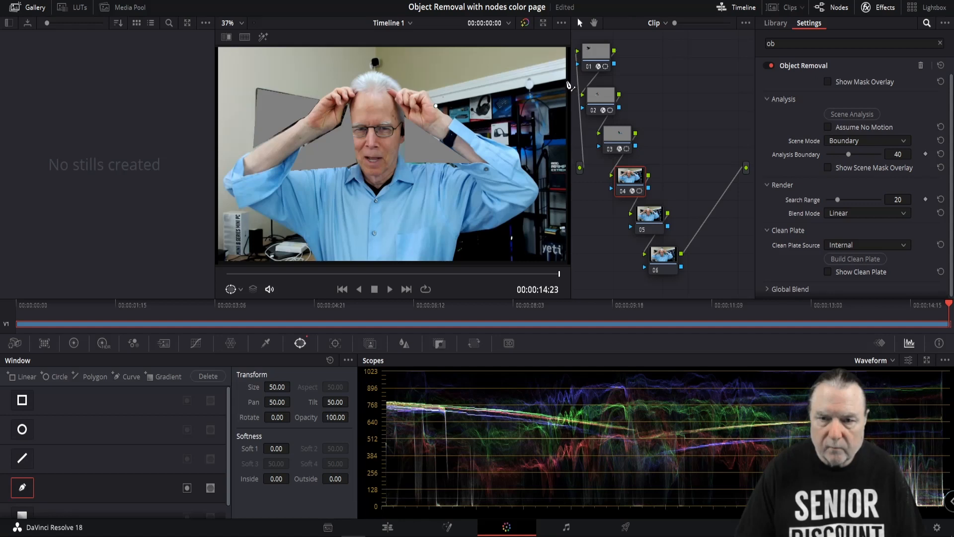
left_click(566, 81)
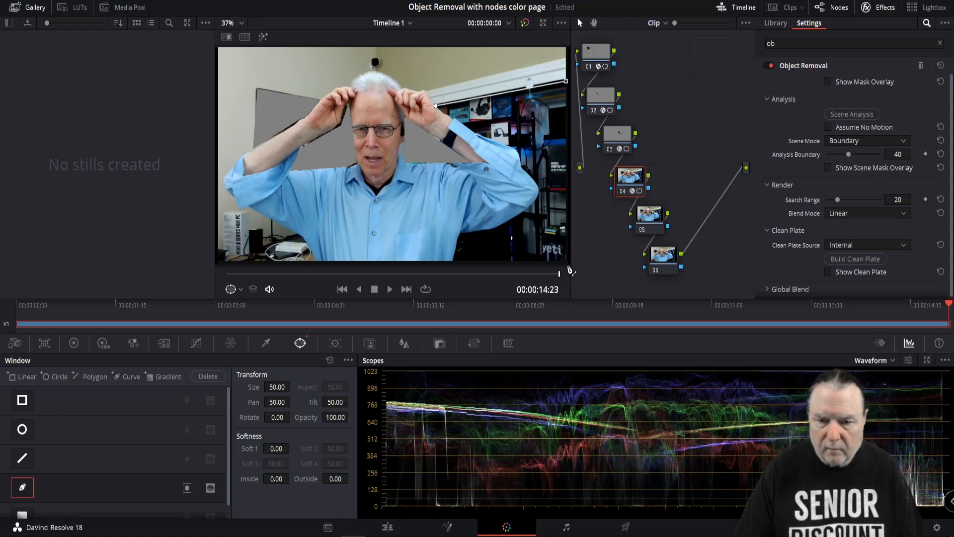
left_click(567, 263)
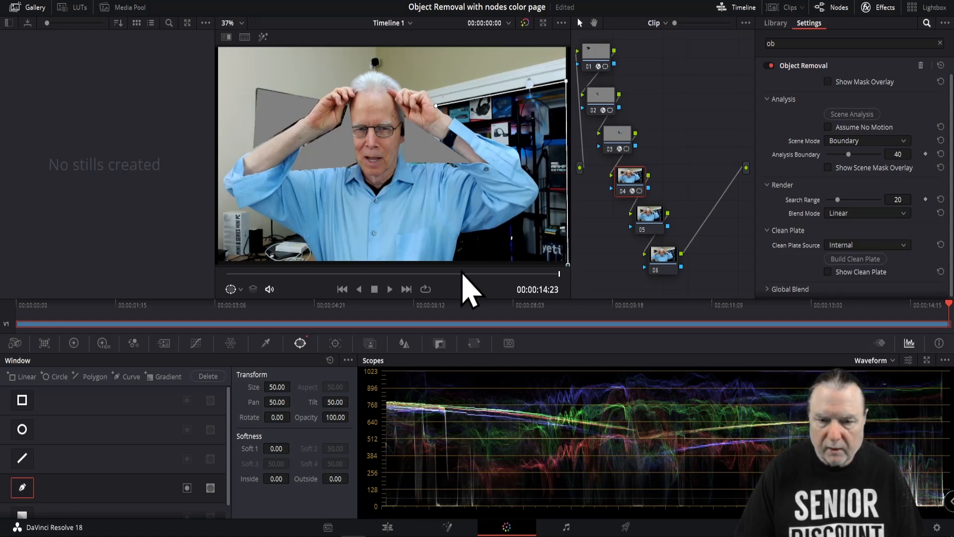
left_click(452, 265)
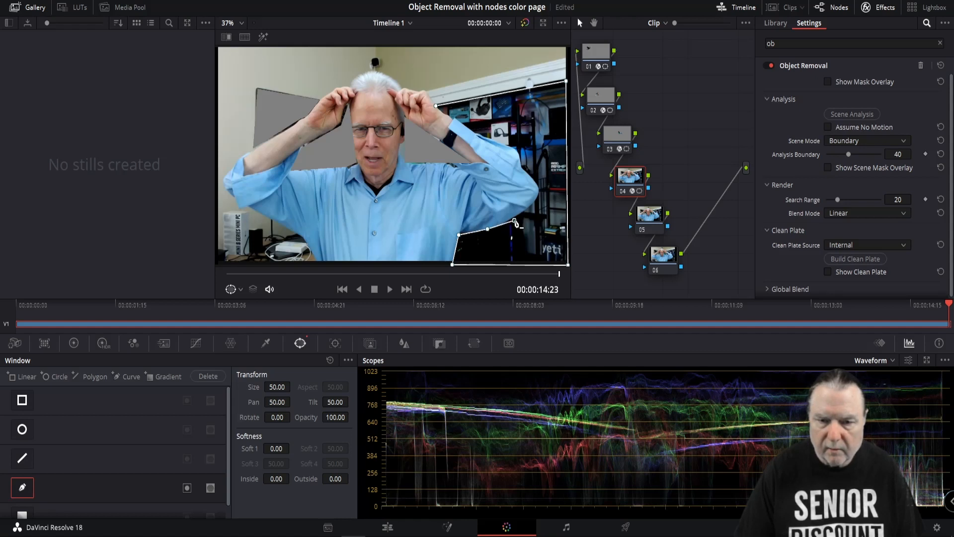
left_click(514, 218)
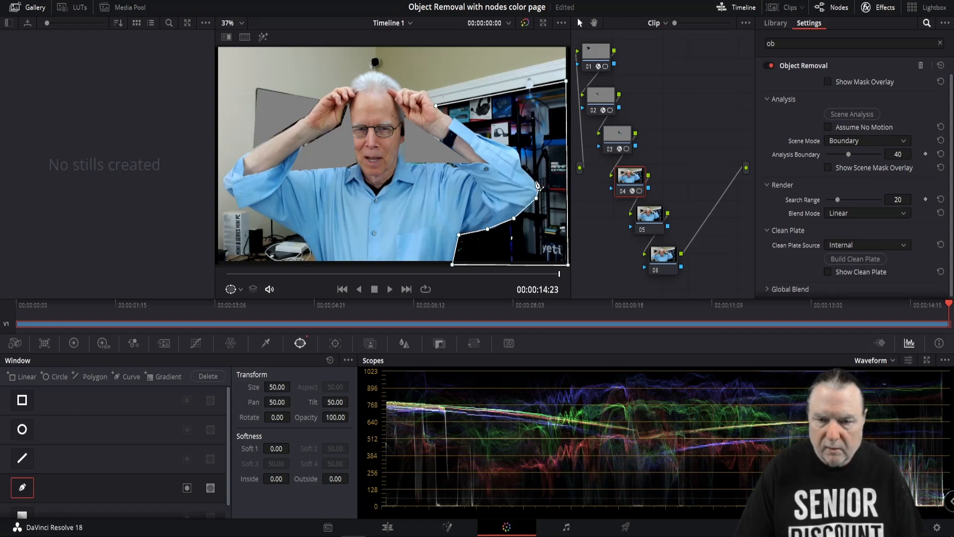
left_click(533, 179)
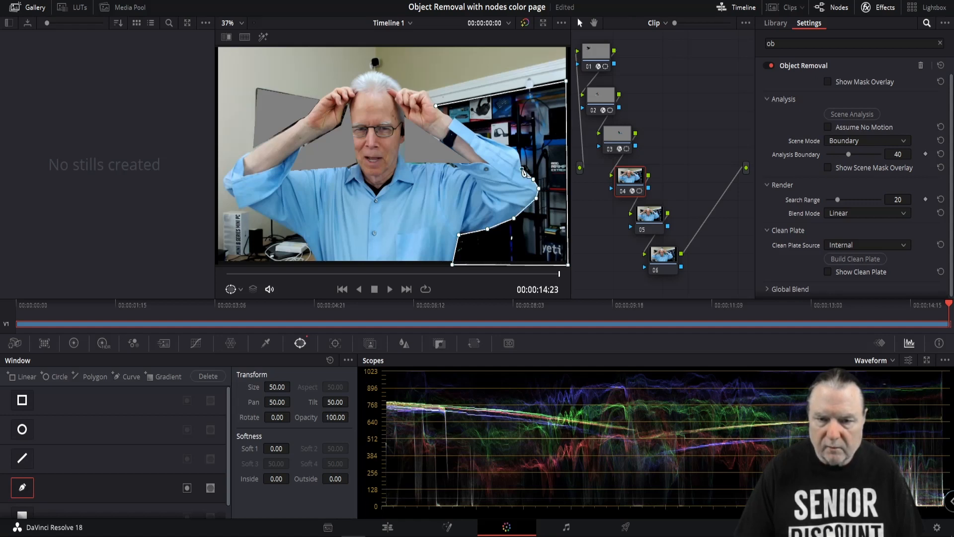
left_click(518, 149)
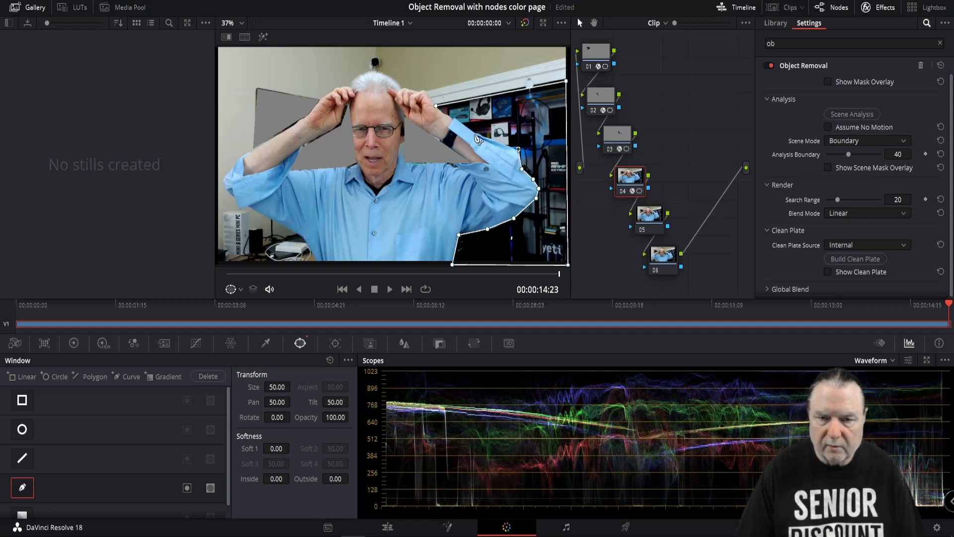
left_click(476, 133)
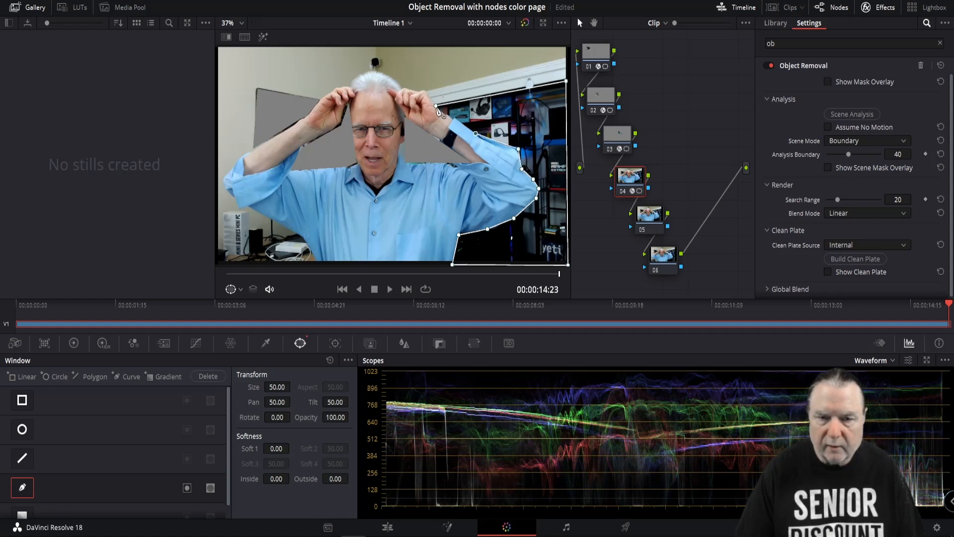
left_click(436, 106)
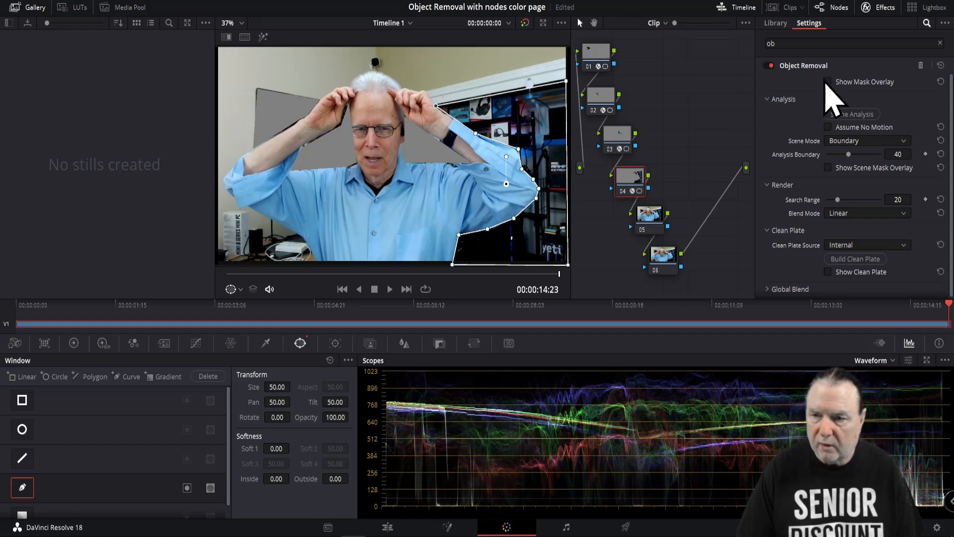
- Preview node 04's mask overlay, turn it back off, and run Scene Analysis for its Object Removal effect
left_click(827, 82)
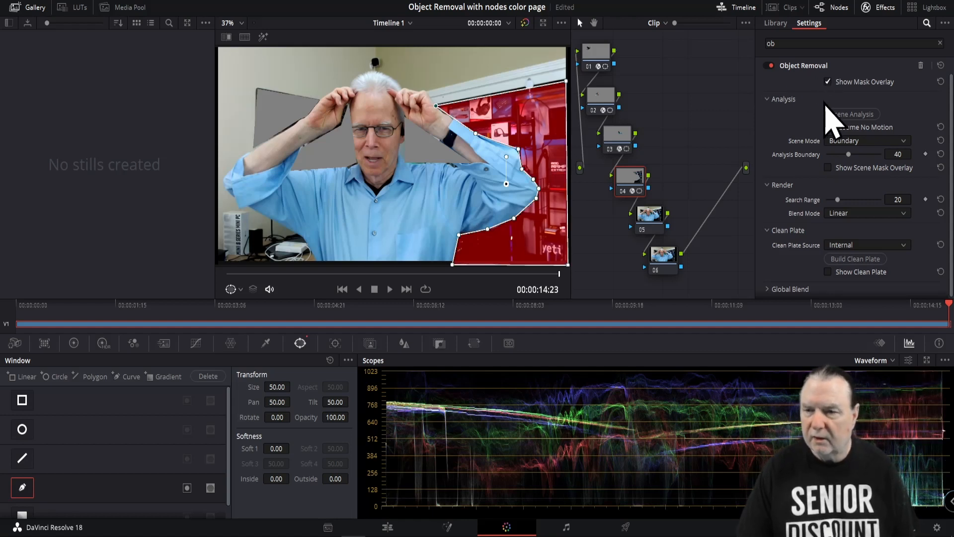
left_click(827, 82)
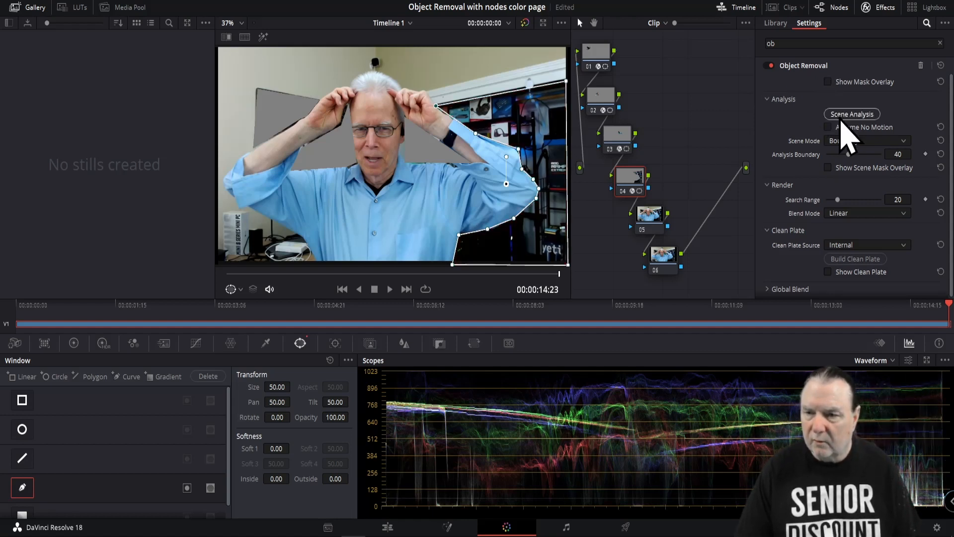
left_click(841, 114)
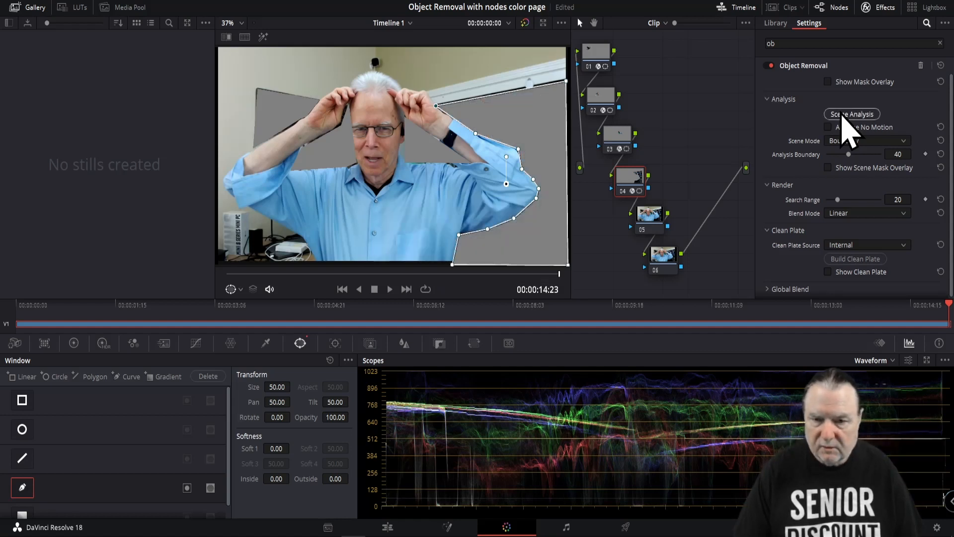
- Apply Object Removal to node 05 and draw a closed four-point curve window around the small camera above the man's head
left_click(651, 221)
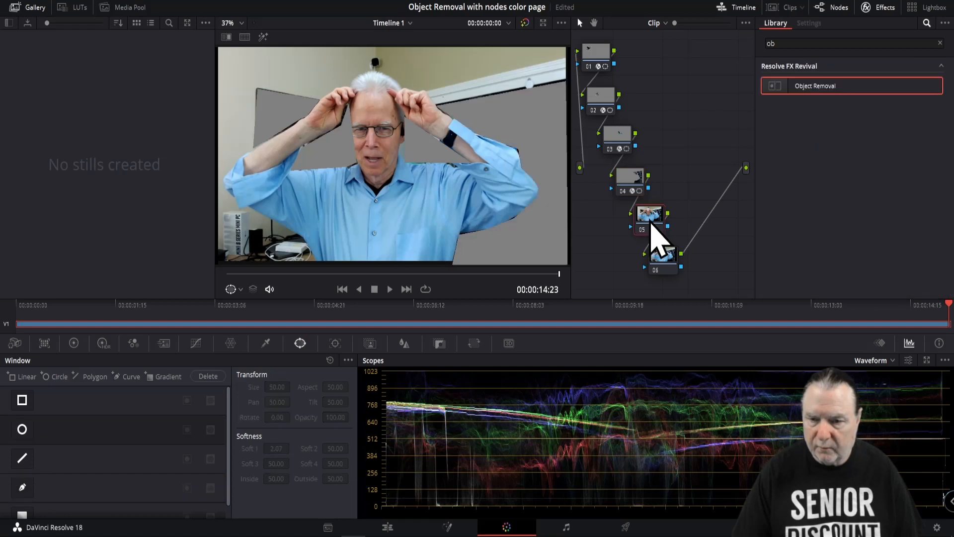
left_click_drag(791, 88, 639, 220)
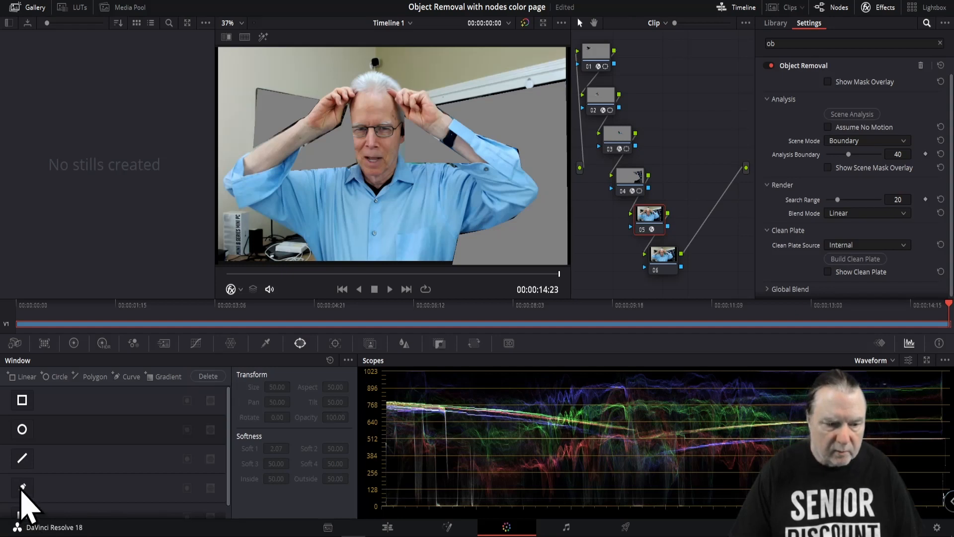
left_click(22, 488)
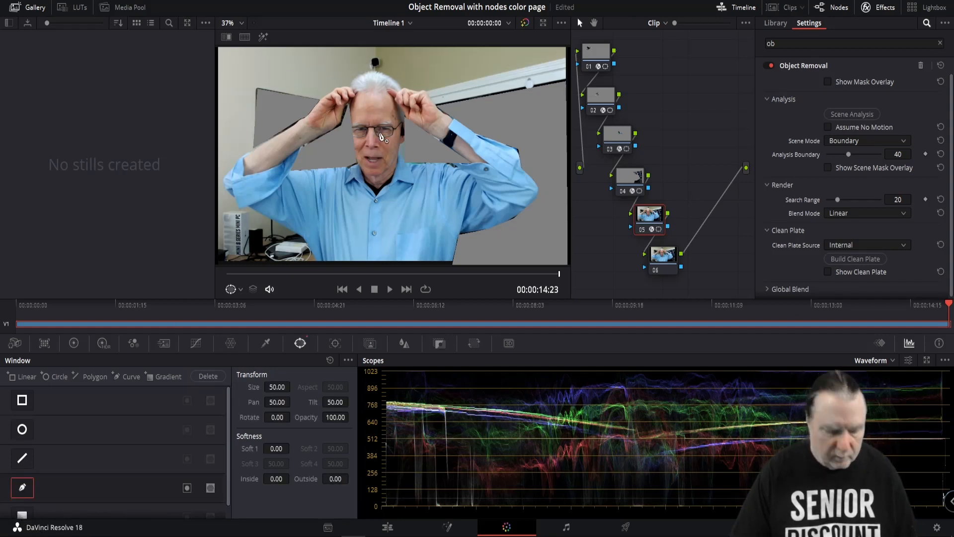
scroll(394, 135, "up", 2)
key("ctrl")
scroll(396, 137, "up", 2)
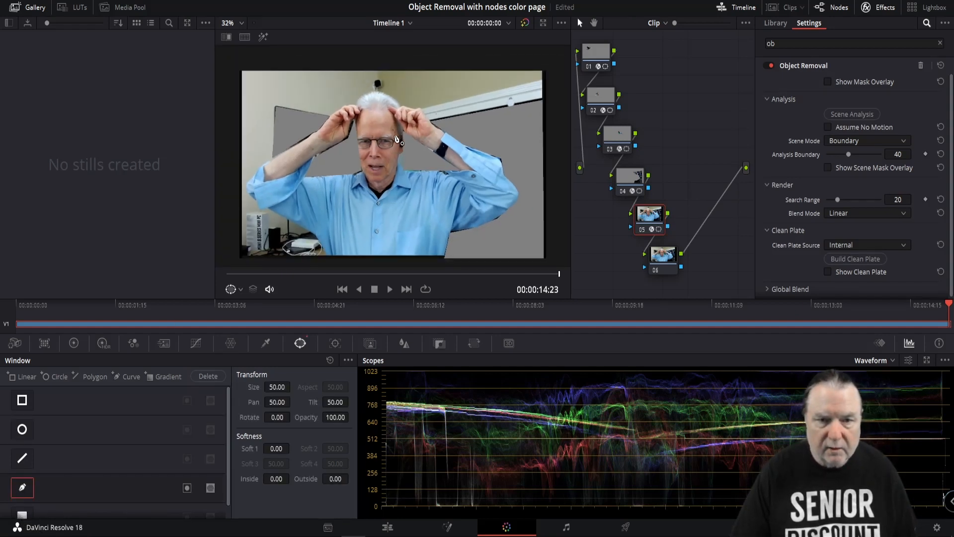
scroll(402, 97, "up", 2)
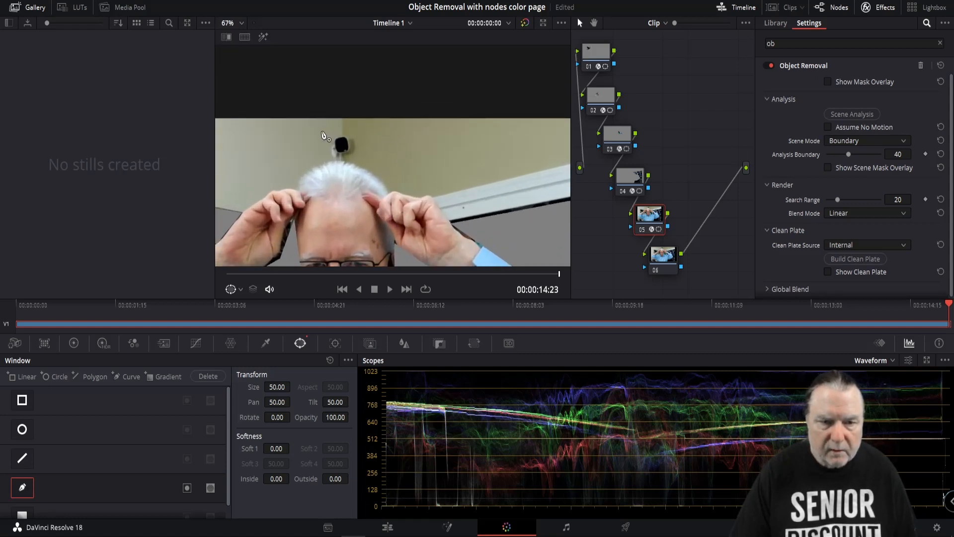
key("ctrl+s")
left_click(314, 136)
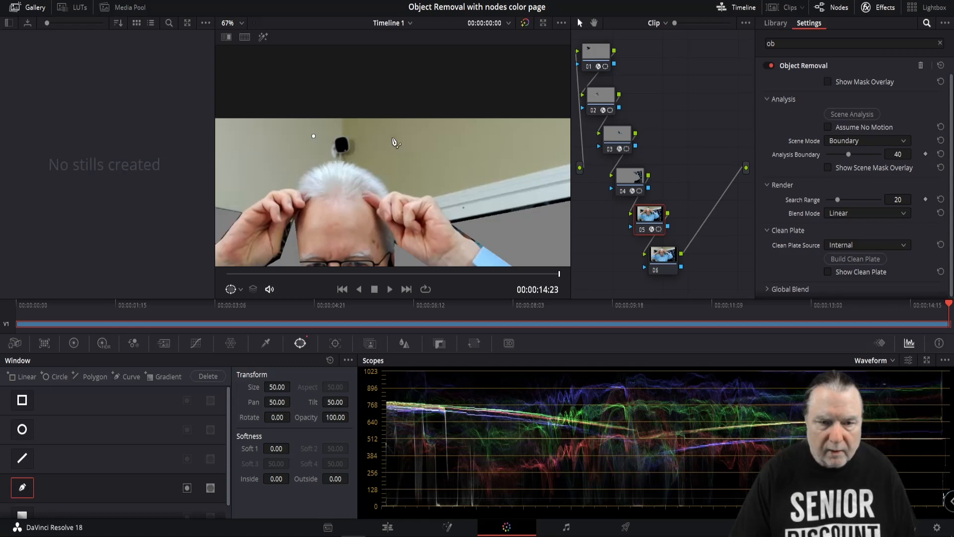
left_click(383, 133)
left_click(382, 162)
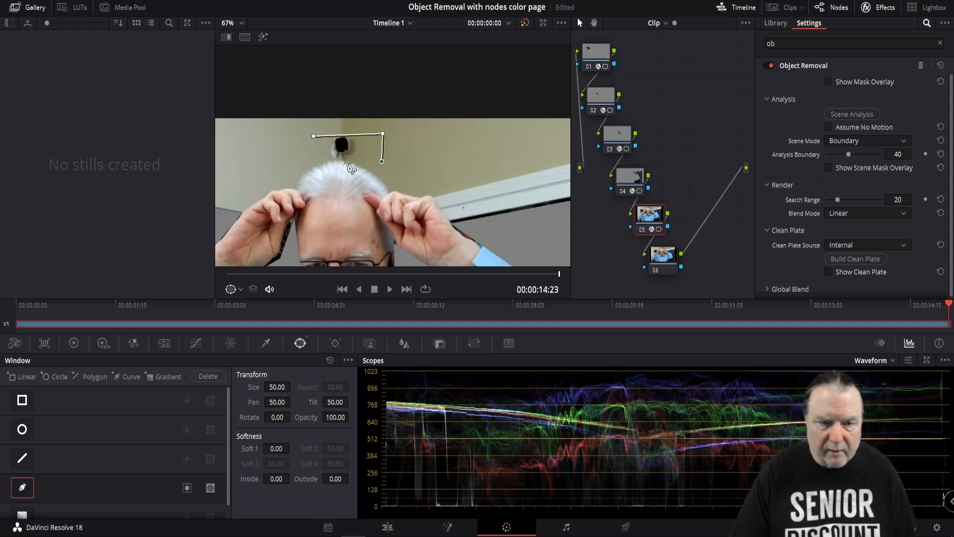
left_click(310, 161)
left_click(314, 136)
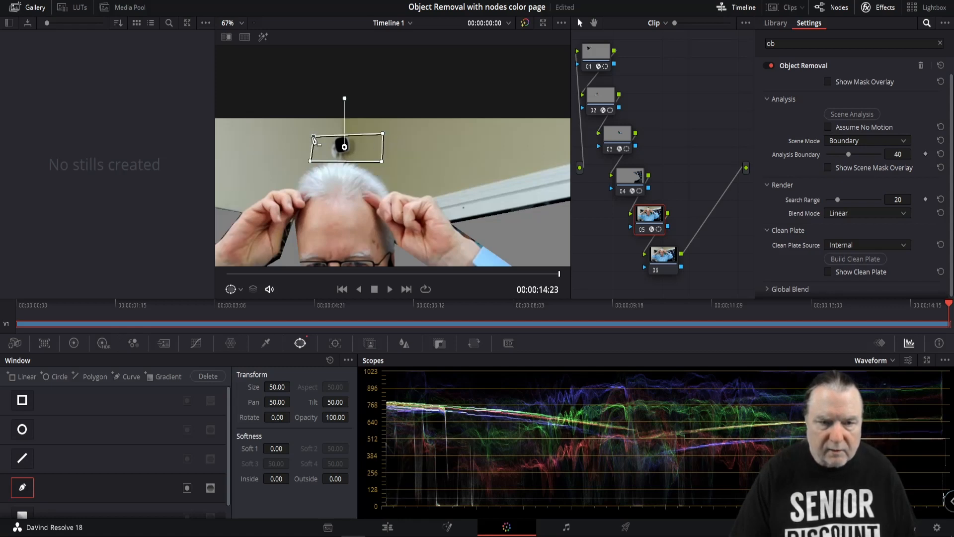
- Preview node 05's mask overlay, turn it back off, and run Scene Analysis for its Object Removal effect
left_click(829, 82)
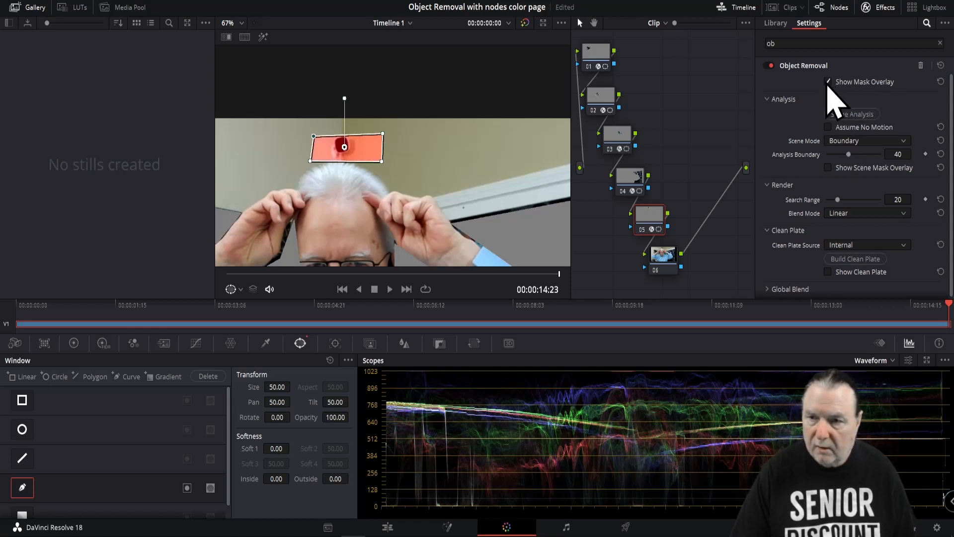
left_click(828, 82)
left_click(851, 115)
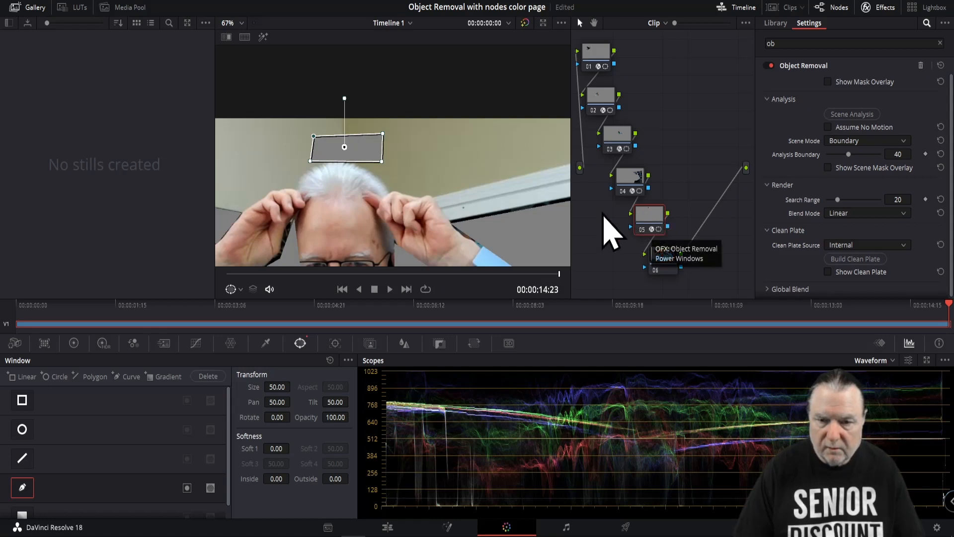
- Check the masked areas across the whole photo, including on the Edit page, and return to the Color page
scroll(472, 212, "down", 1)
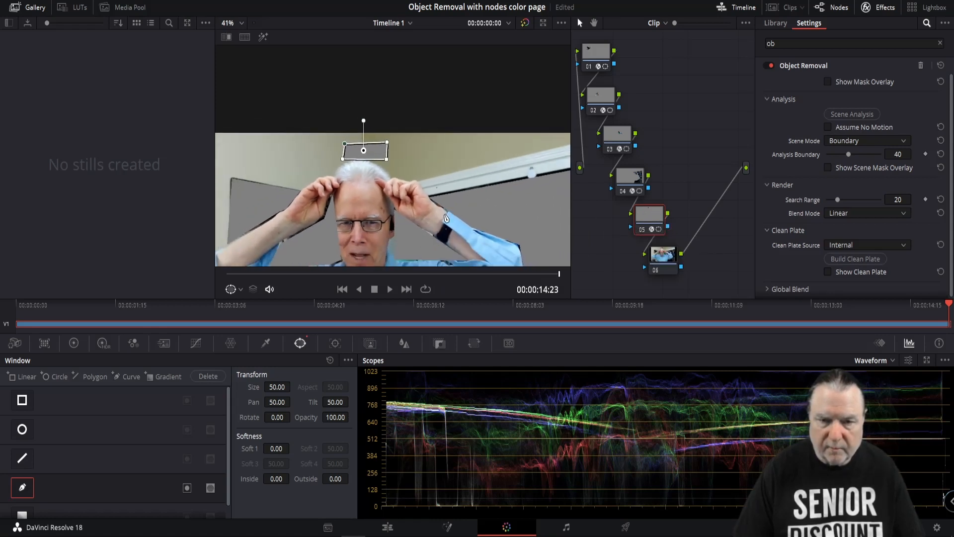
left_click_drag(445, 218, 445, 130)
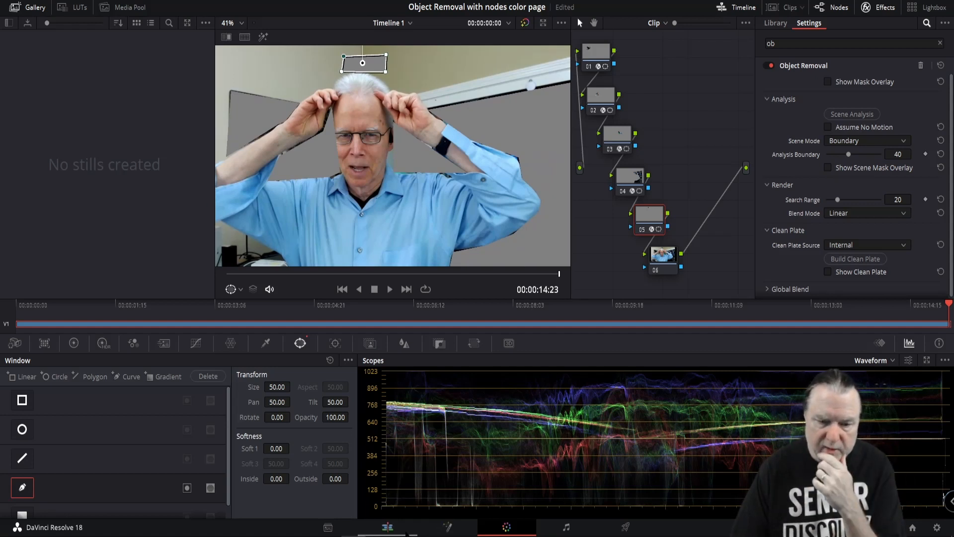
left_click(388, 527)
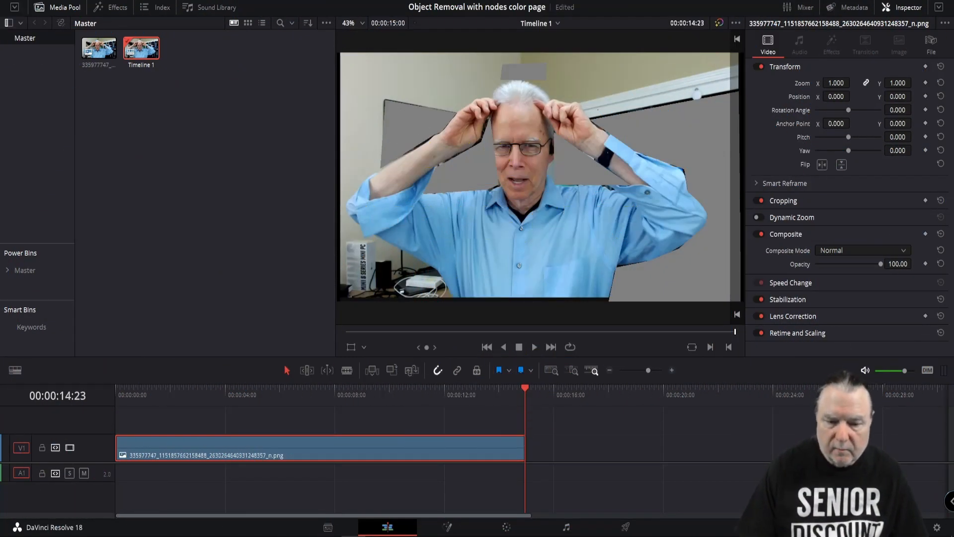
left_click(506, 527)
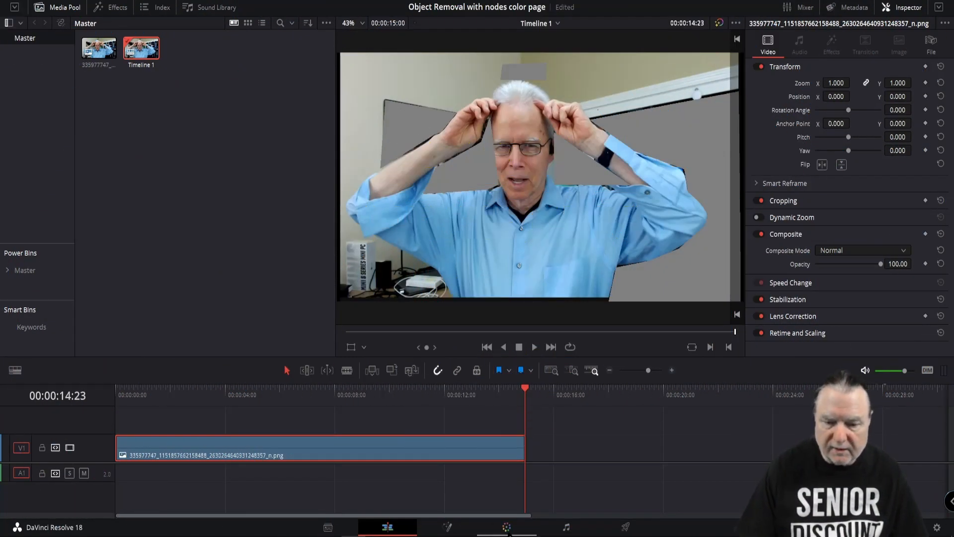
- Build the Object Removal clean plate for each of nodes 01 to 05 in turn
left_click(601, 65)
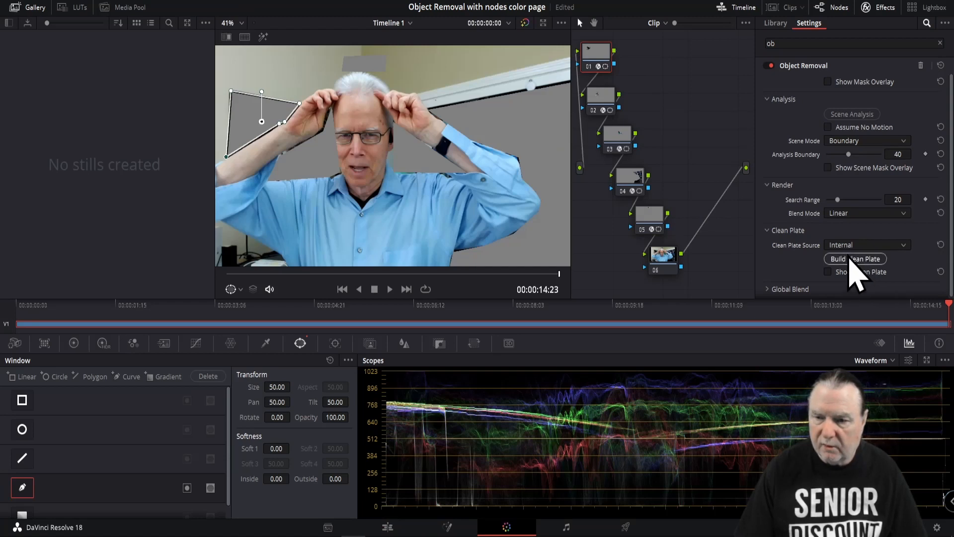
left_click(851, 260)
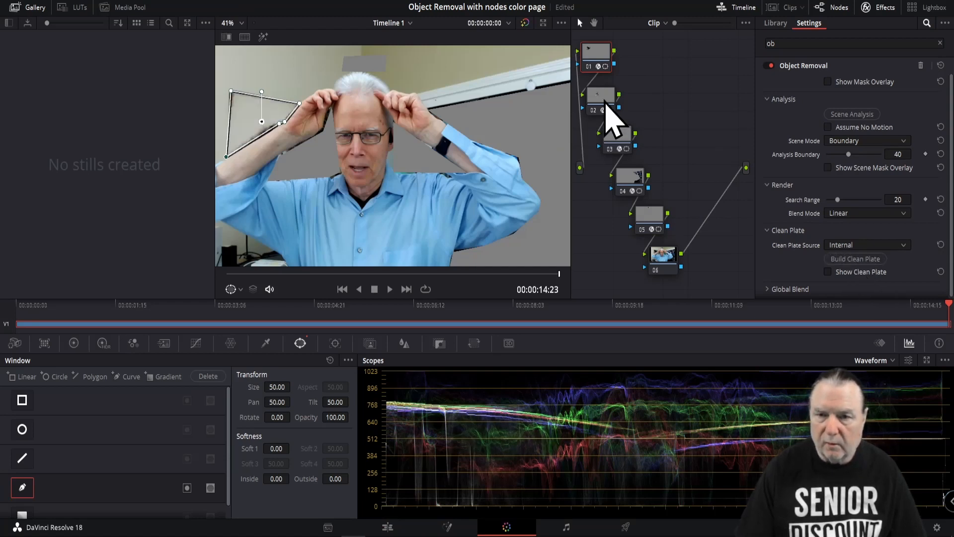
left_click(604, 100)
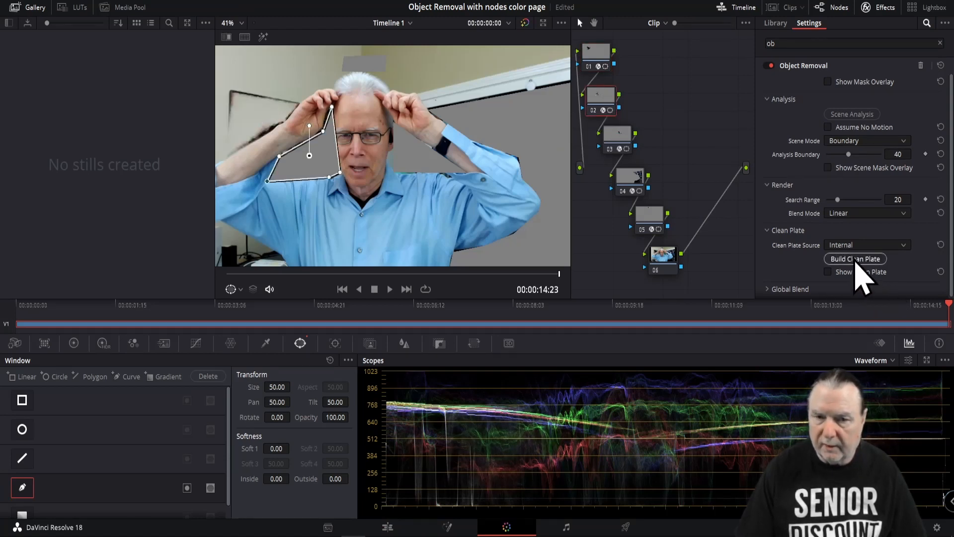
left_click(856, 259)
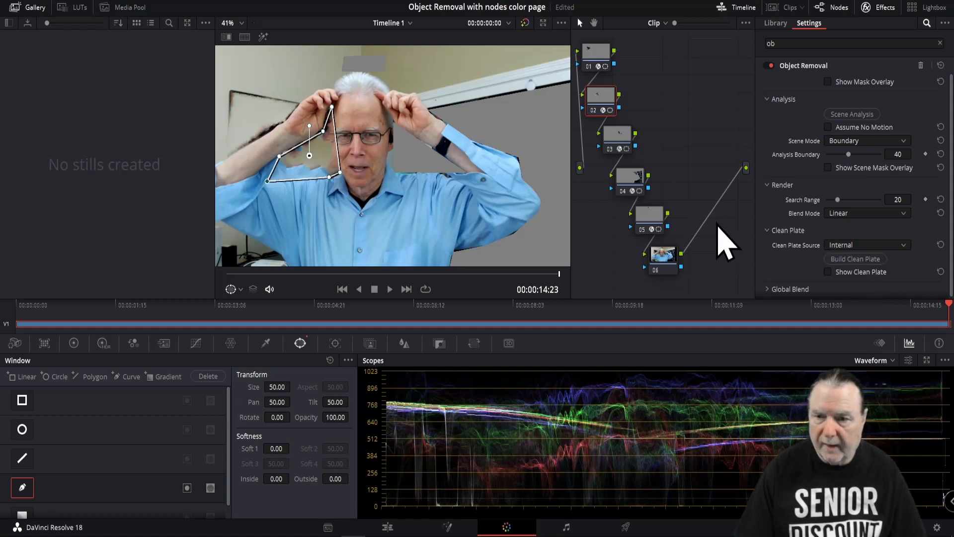
left_click(619, 147)
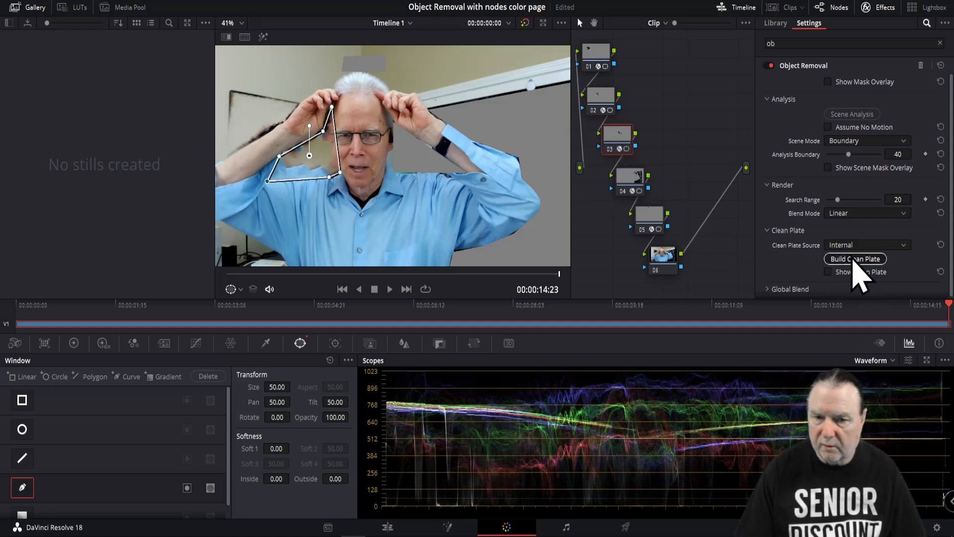
left_click(856, 258)
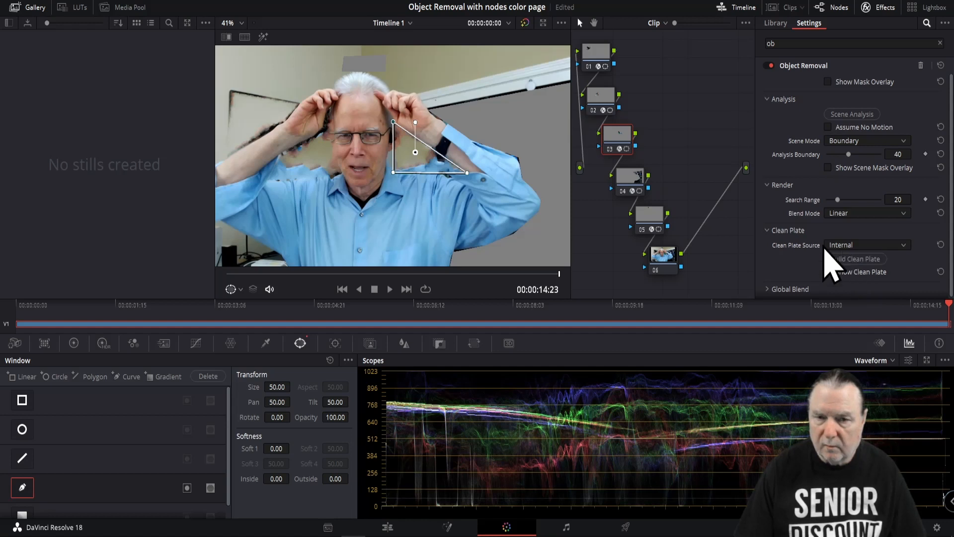
left_click(637, 188)
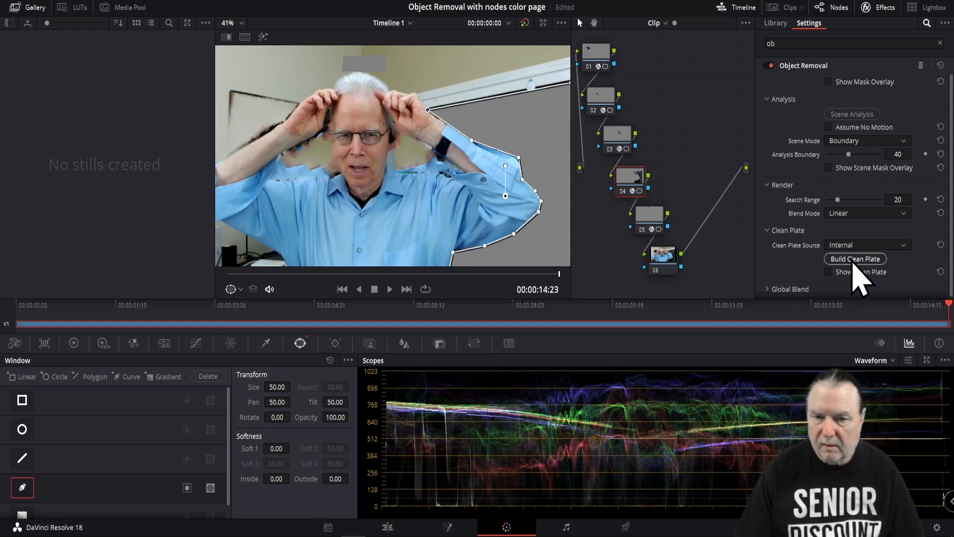
left_click(854, 259)
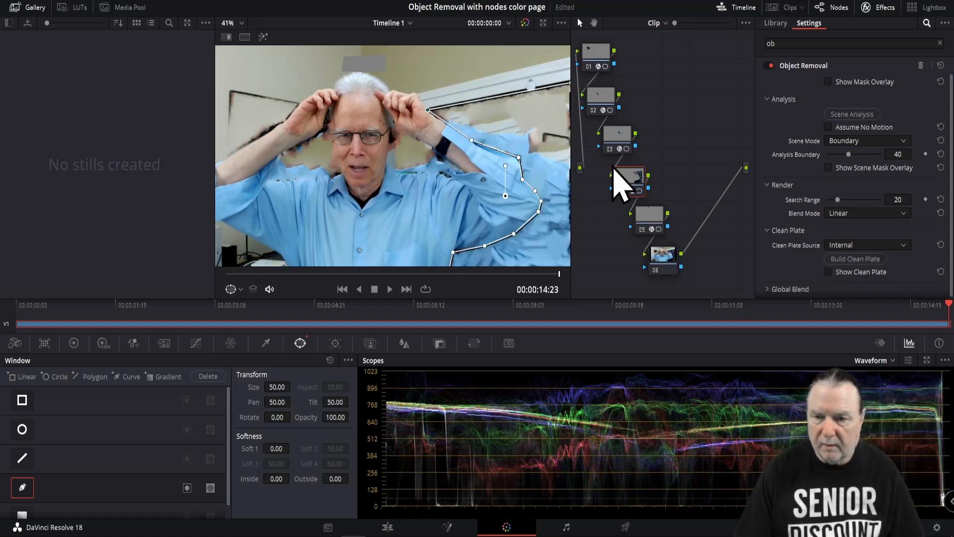
left_click(648, 221)
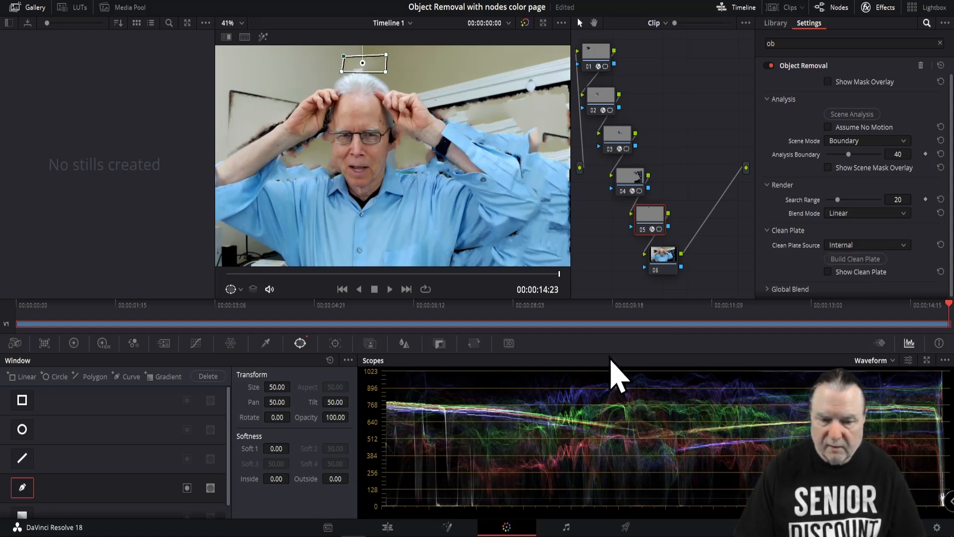
- Review the object removal result on the Edit page, move the playhead back to the clip's start, and return to the Color page
left_click(383, 529)
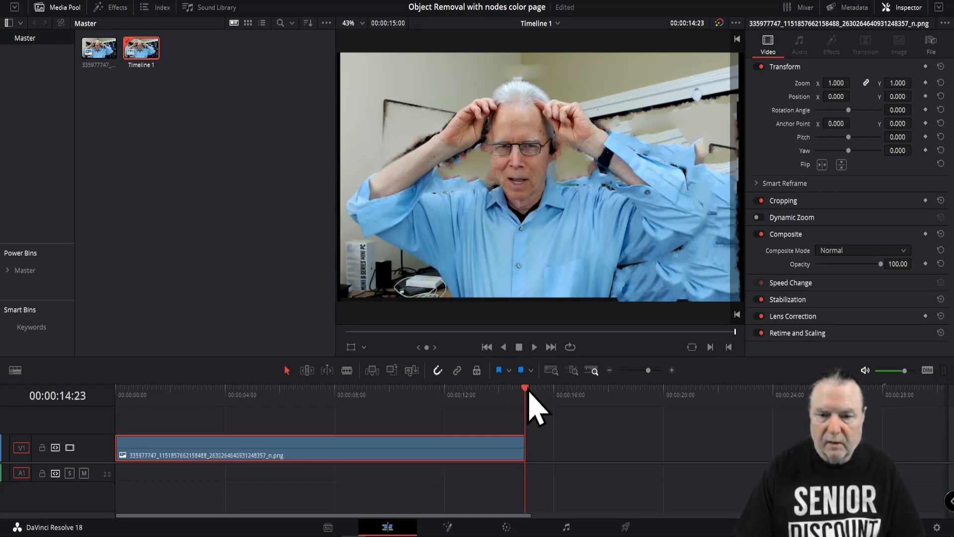
left_click_drag(525, 390, 121, 396)
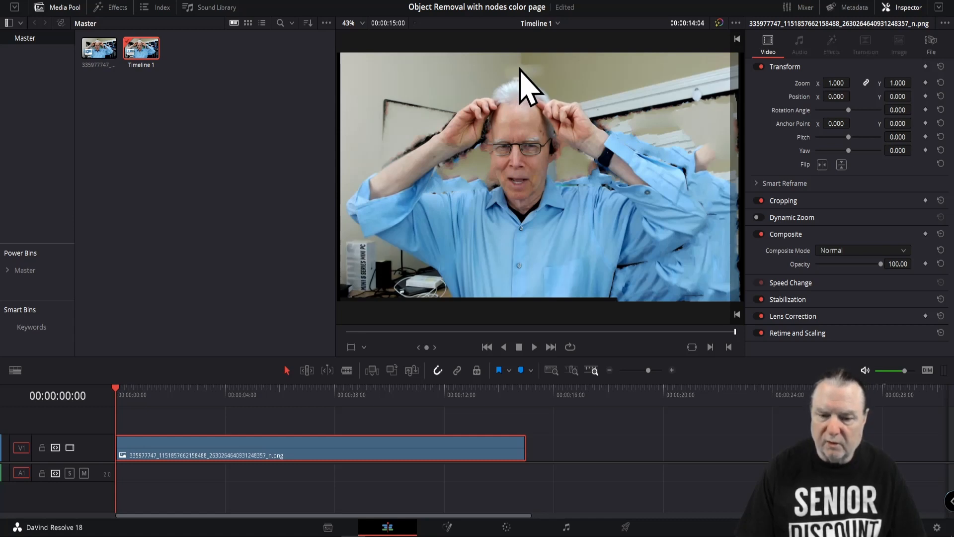
left_click(505, 528)
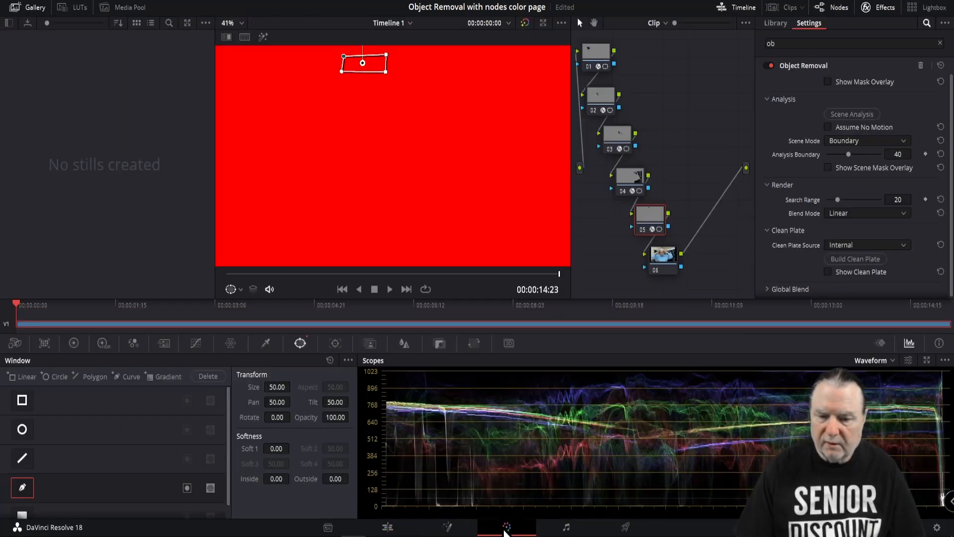
- Inspect nodes 01 and 06, and try node 01's mask overlay setting to troubleshoot the viewer image
left_click(600, 64)
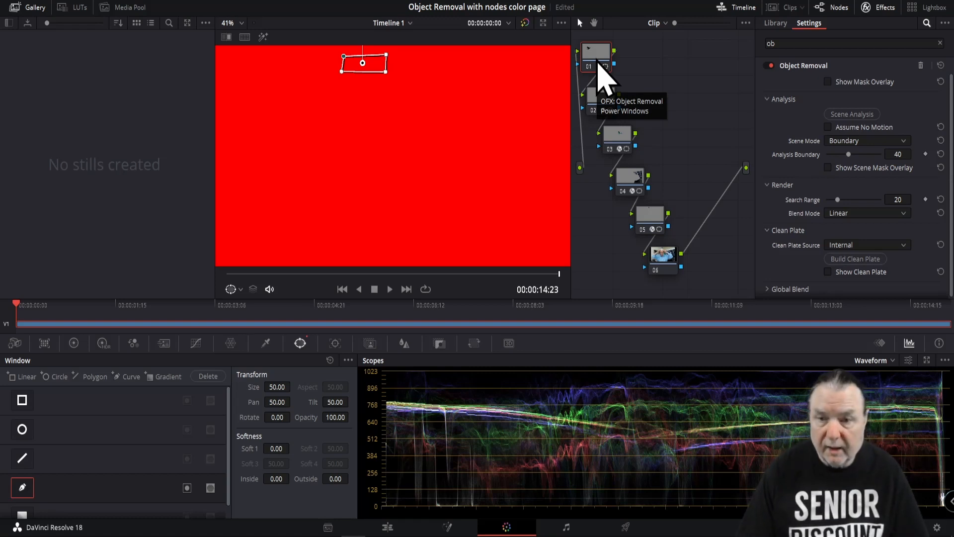
left_click(657, 264)
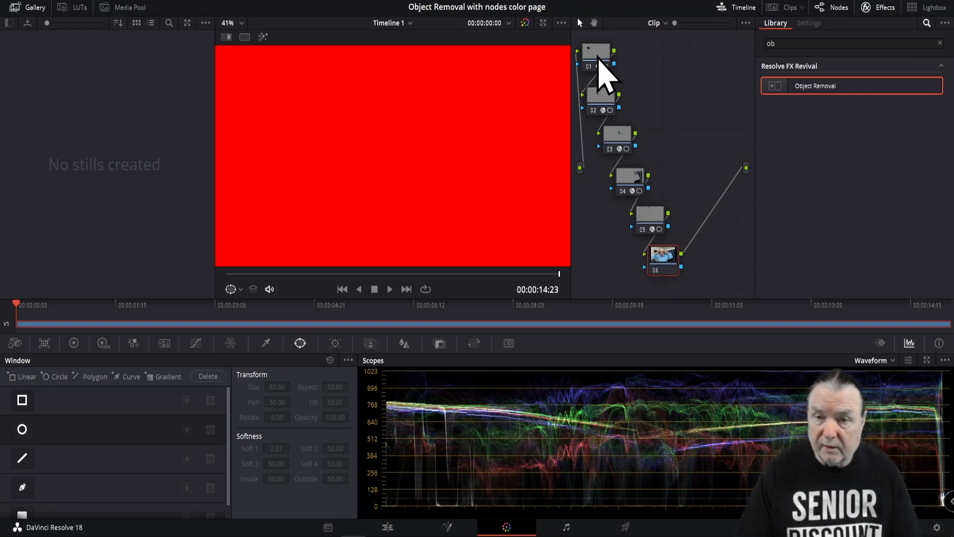
left_click(598, 56)
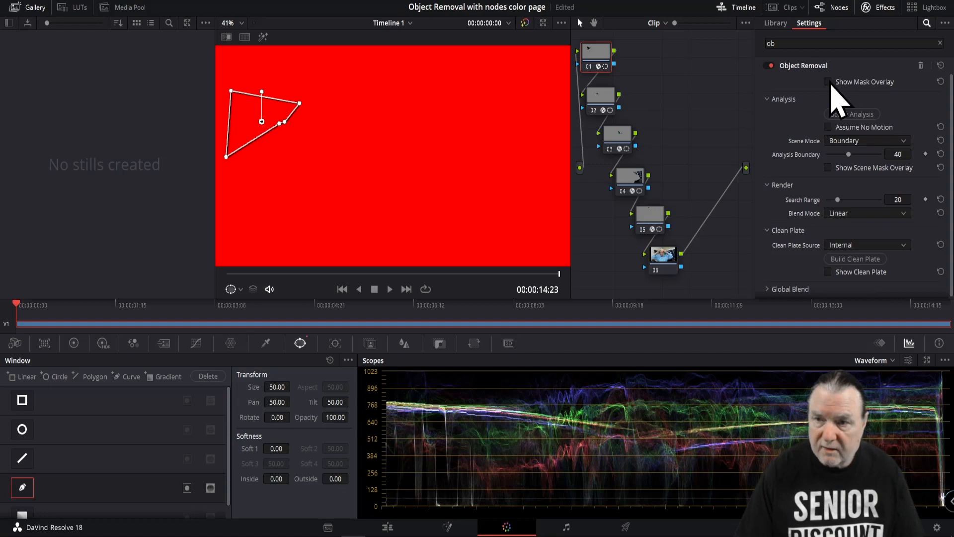
left_click(828, 82)
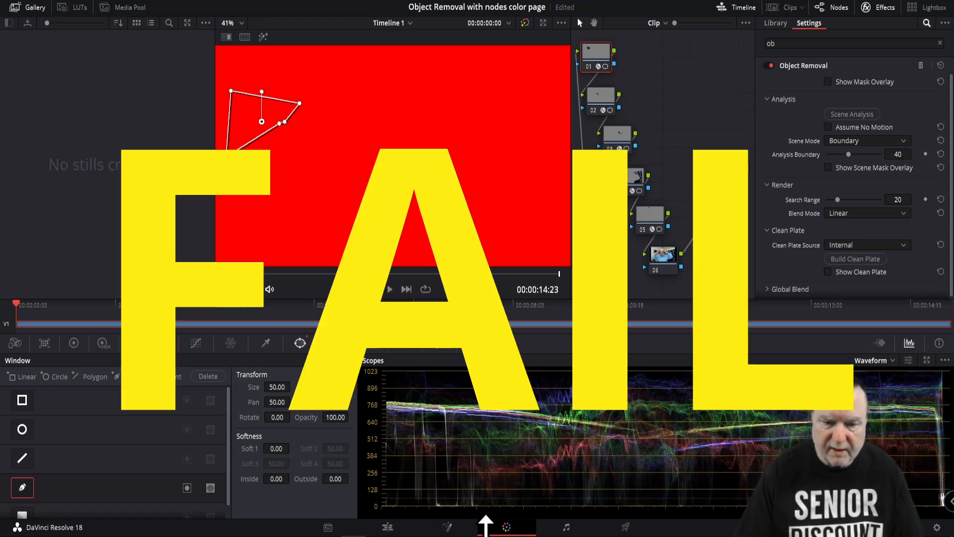
- Check the photo clip's image on the Edit page at about 2 and 4 seconds
left_click(387, 528)
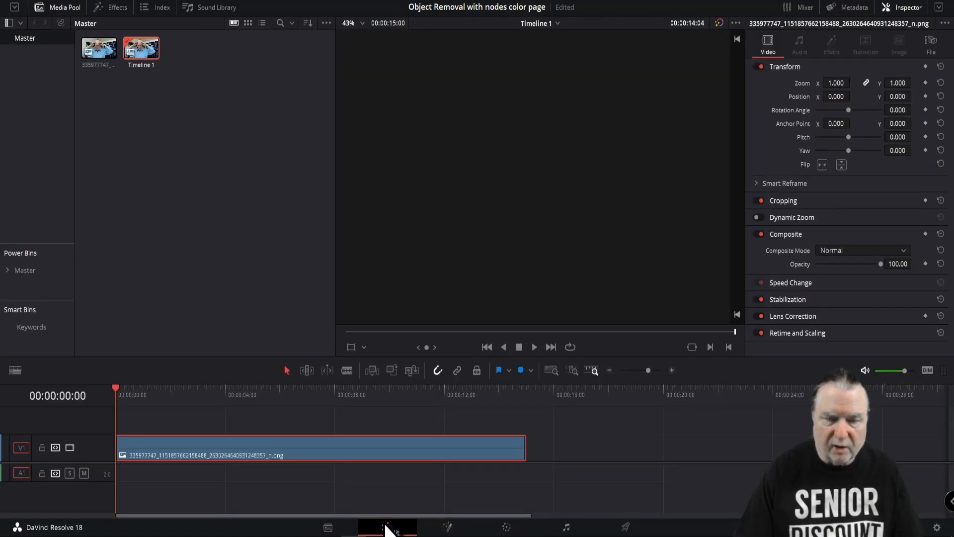
left_click(171, 390)
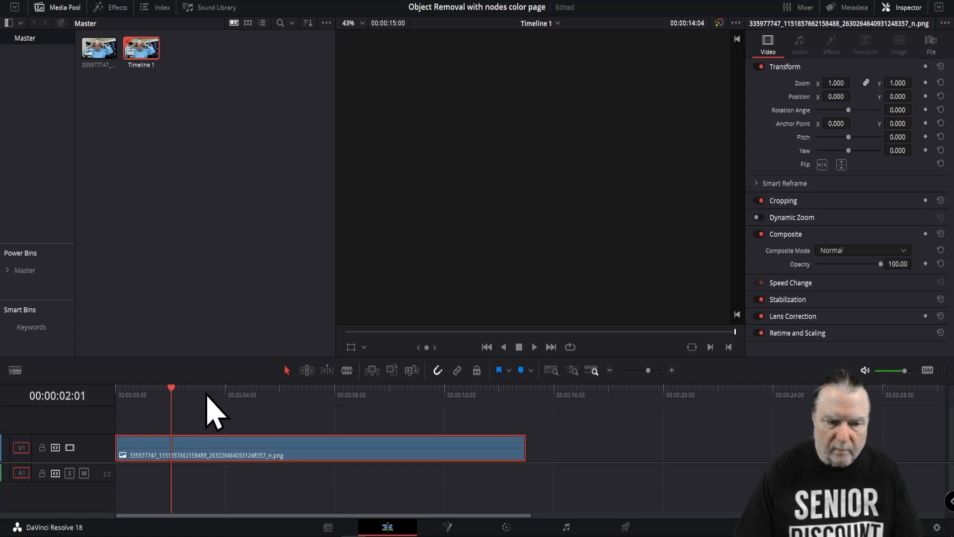
left_click_drag(207, 397, 226, 407)
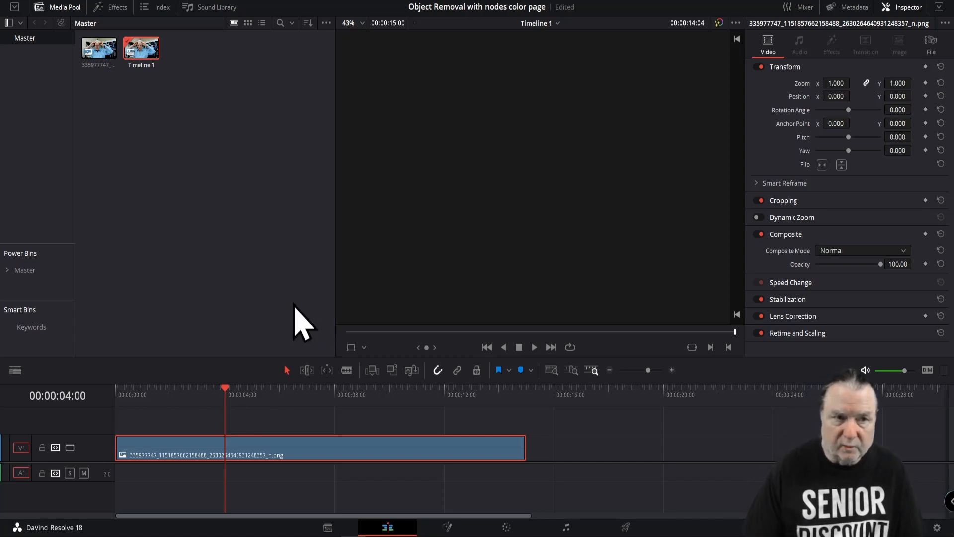
- Open the project "Twisting Zoom Homies Text copy" and move the playhead to about 00:00:01:03
left_click(69, 3)
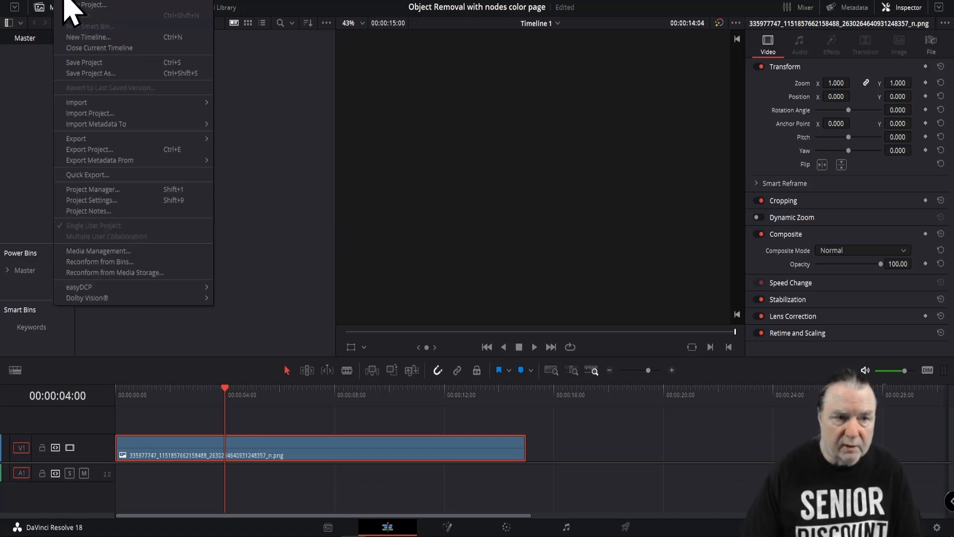
left_click(97, 191)
double_click(438, 140)
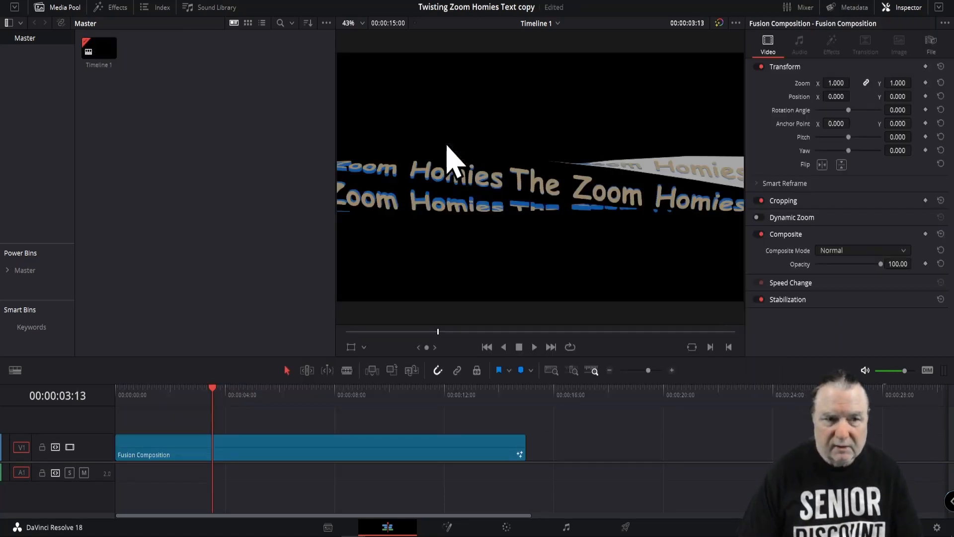
left_click_drag(213, 390, 147, 382)
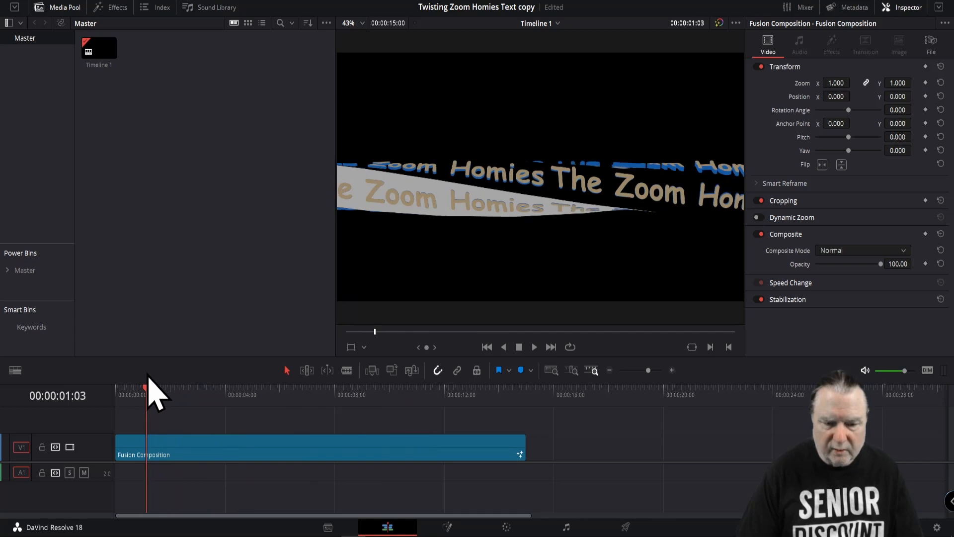
- Open the Fusion Composition clip on the Fusion page and move the four unconnected SpotLight nodes below the MediaOut1 node
left_click(395, 447)
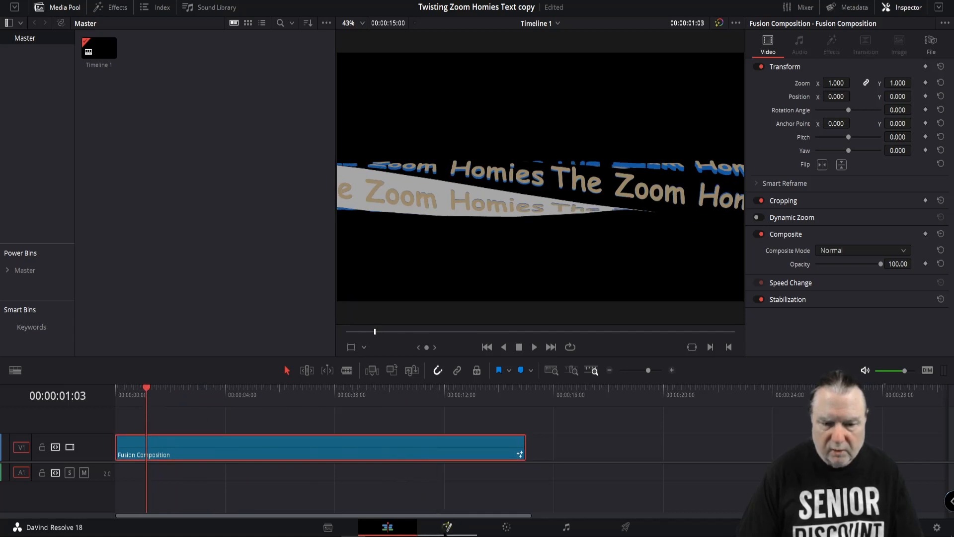
left_click(448, 531)
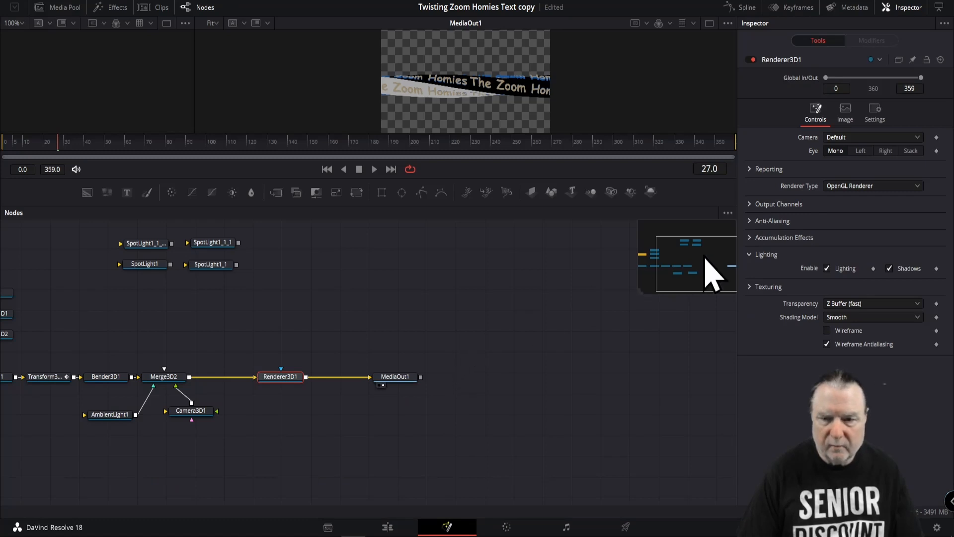
left_click_drag(702, 266, 681, 265)
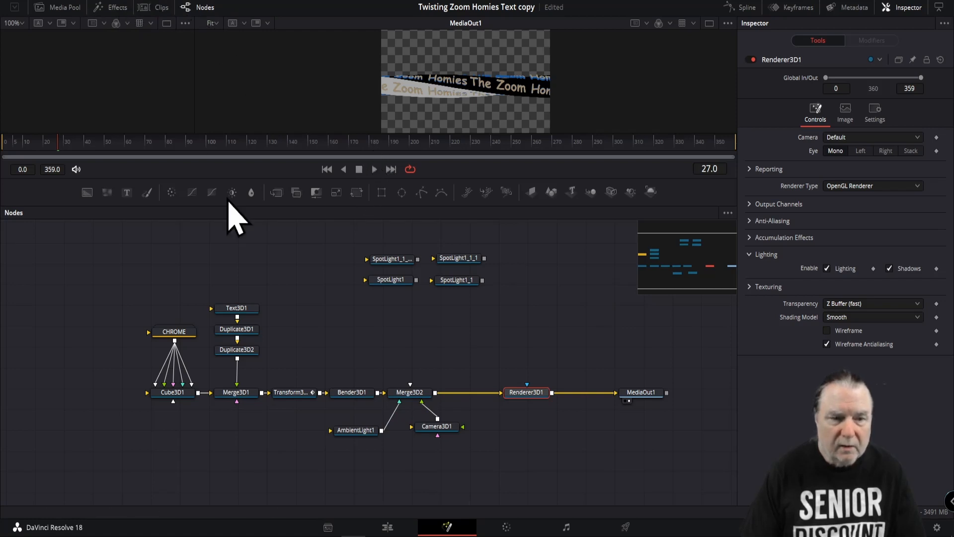
left_click_drag(355, 234, 500, 294)
left_click_drag(458, 258, 706, 467)
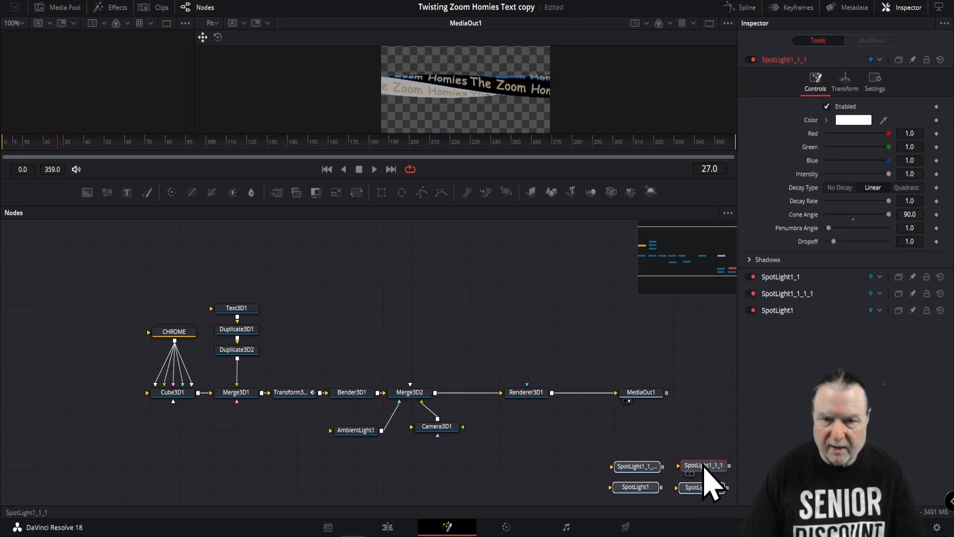
- Play the twisting text composition on the Edit page, stop it, and return the playhead to the start
left_click(386, 526)
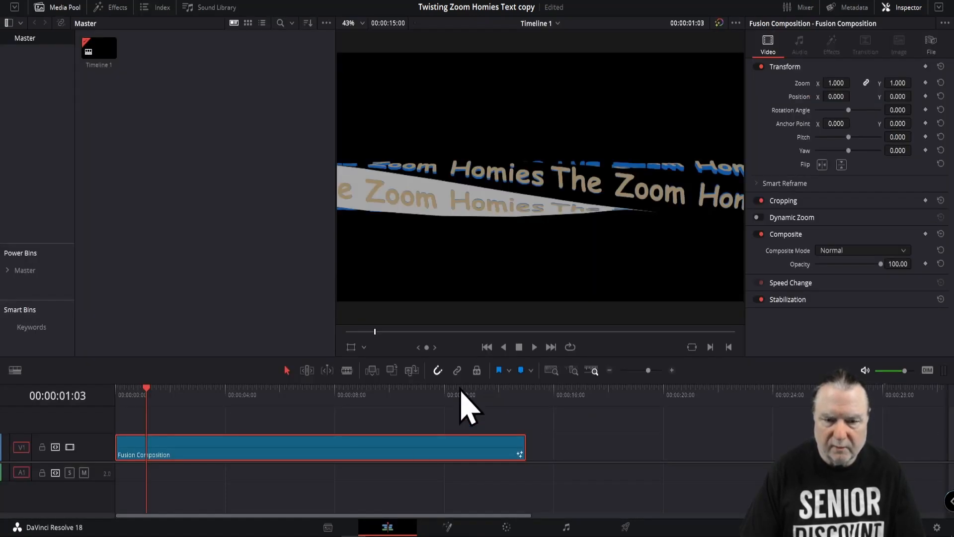
left_click(534, 347)
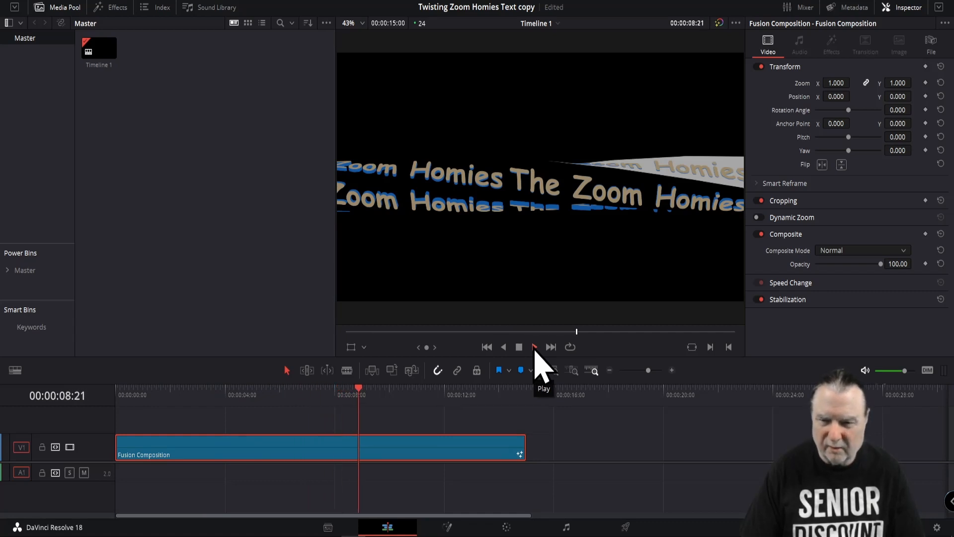
left_click(535, 347)
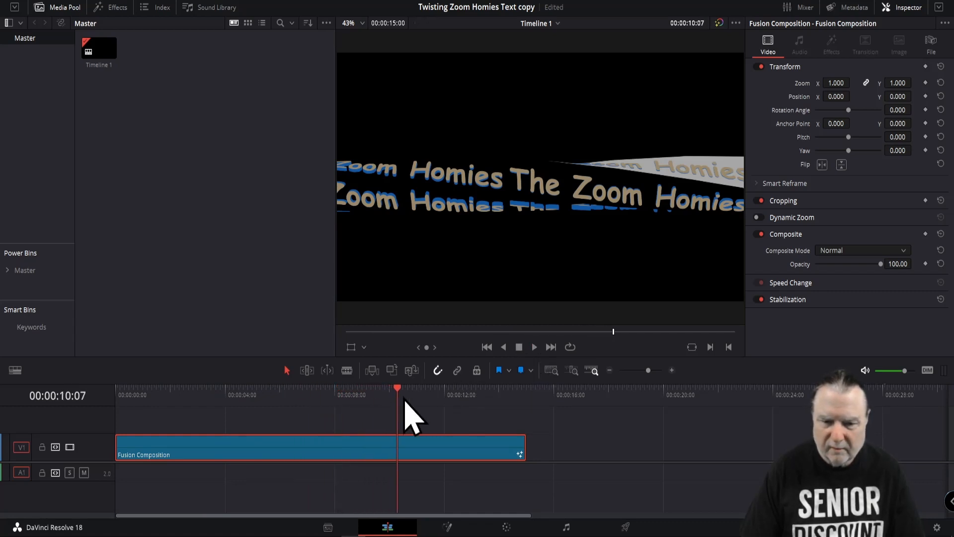
left_click_drag(397, 392, 111, 392)
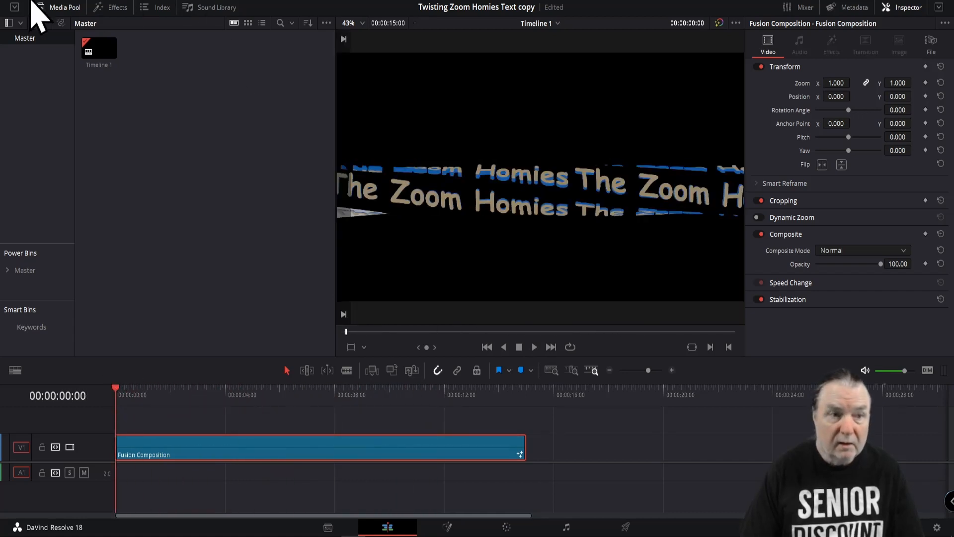
- Reopen the project "Object Removal with nodes color page" from the Project Manager
left_click(60, 1)
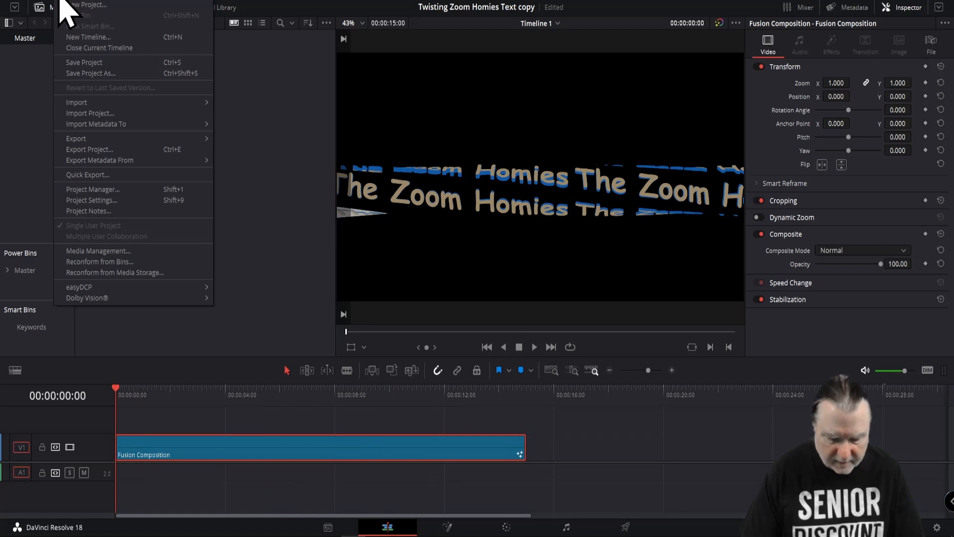
left_click(106, 191)
double_click(354, 139)
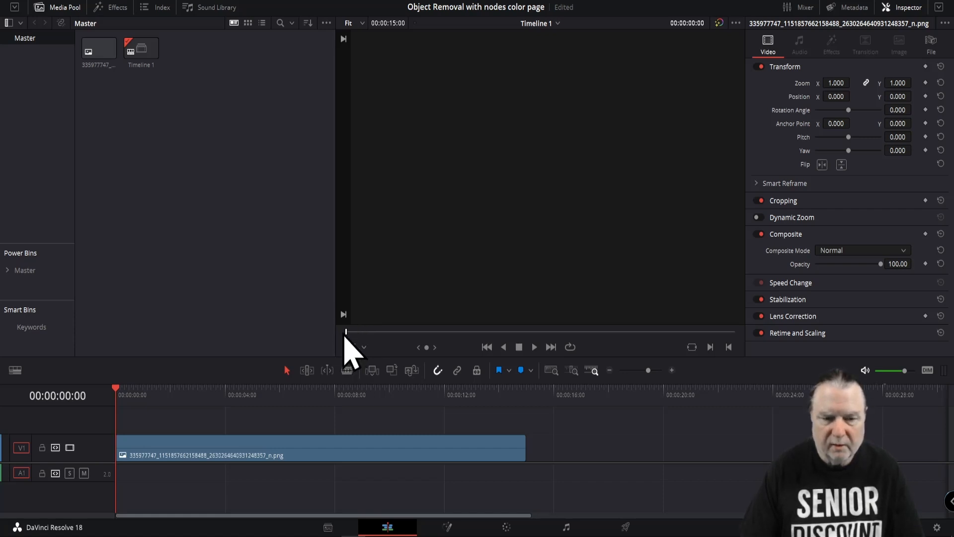
- Check the photo clip at the timeline start on the Edit and Color pages, ending on the Edit page
mouse_move(118, 399)
left_mouse_down()
mouse_move(358, 390)
mouse_move(122, 399)
left_mouse_up()
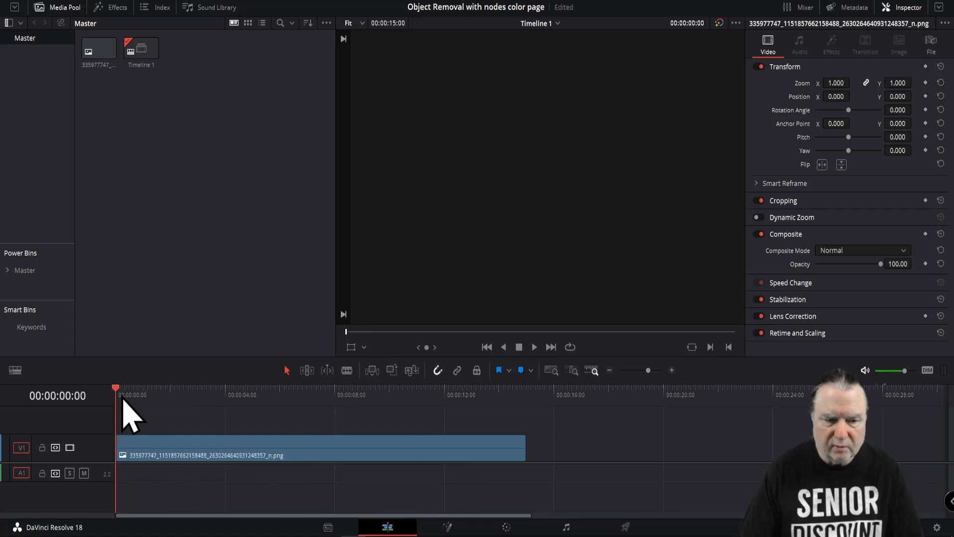
left_click(504, 527)
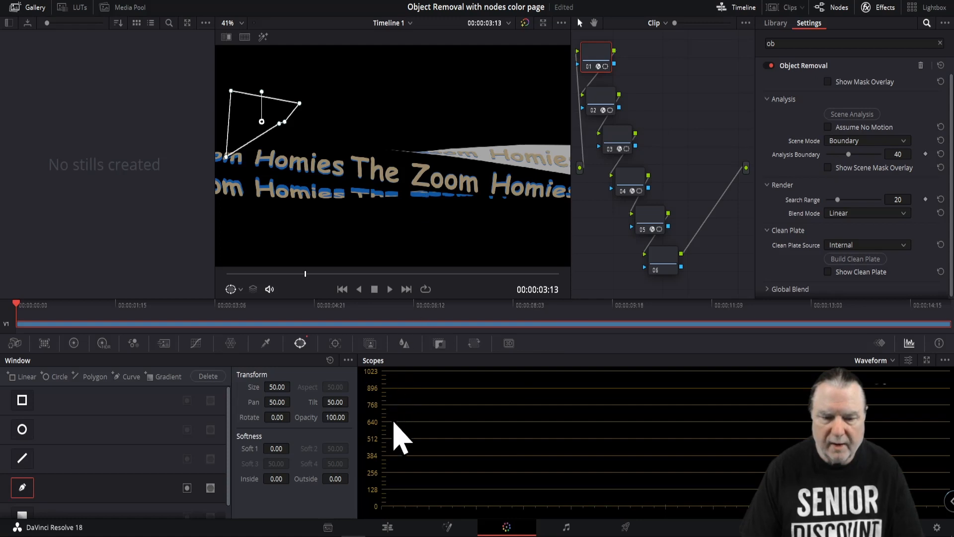
left_click(387, 526)
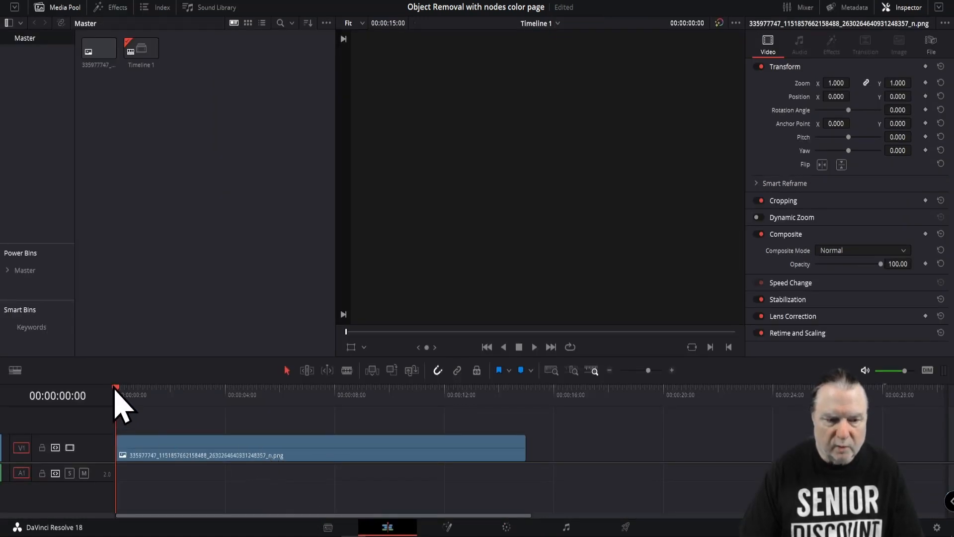
- With the playhead at the timeline start, inspect the correction nodes on the Color page and open node 01's Object Removal Scene Mode options
left_click_drag(346, 383, 348, 384)
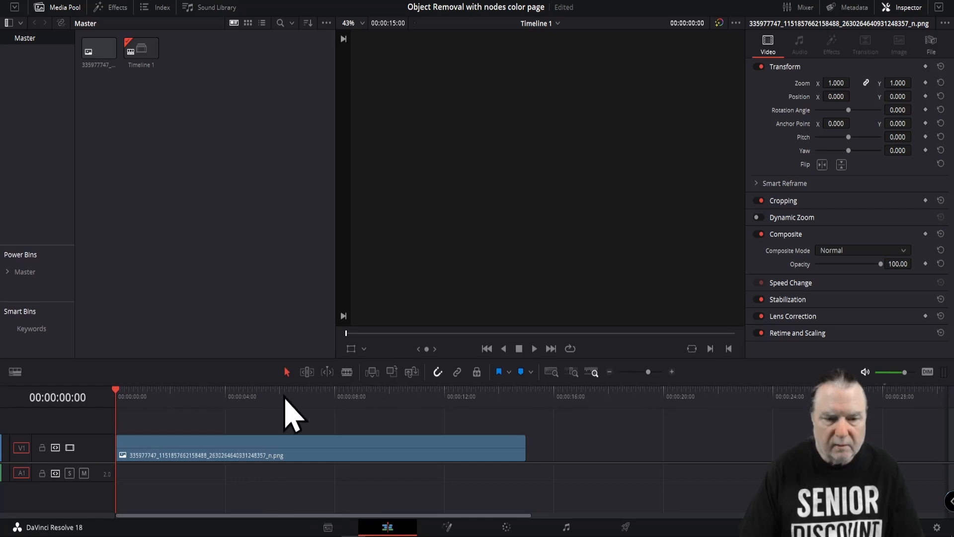
mouse_move(118, 390)
left_mouse_down()
mouse_move(460, 393)
mouse_move(118, 393)
left_mouse_up()
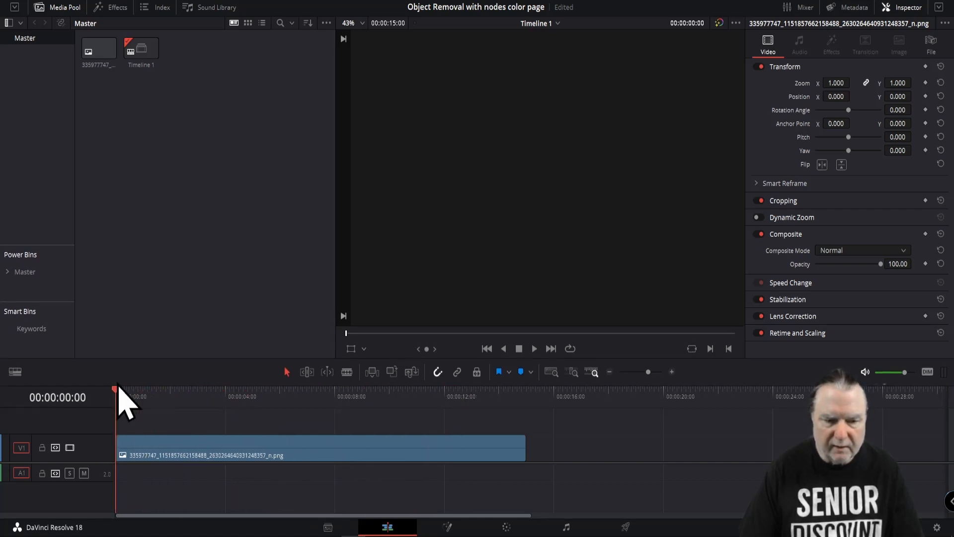
left_click(505, 528)
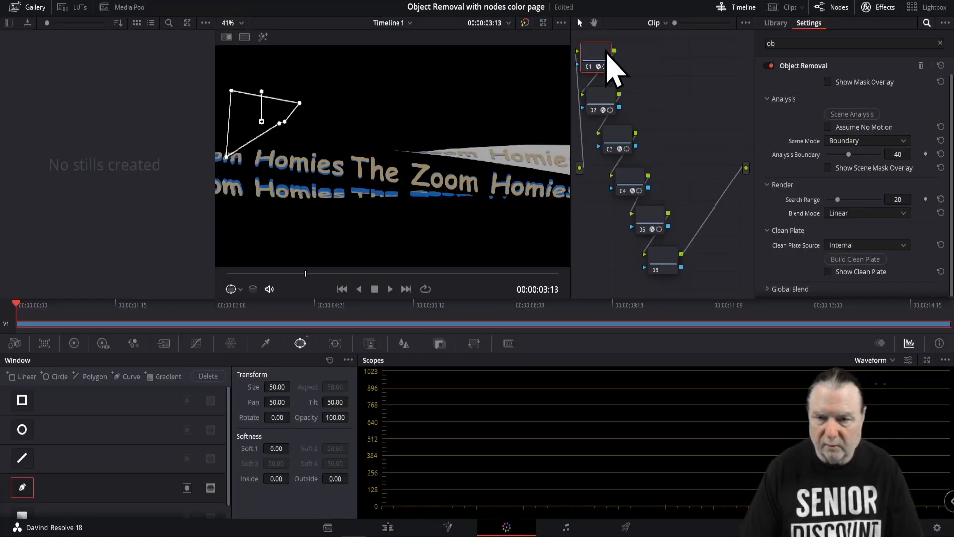
left_click(653, 263)
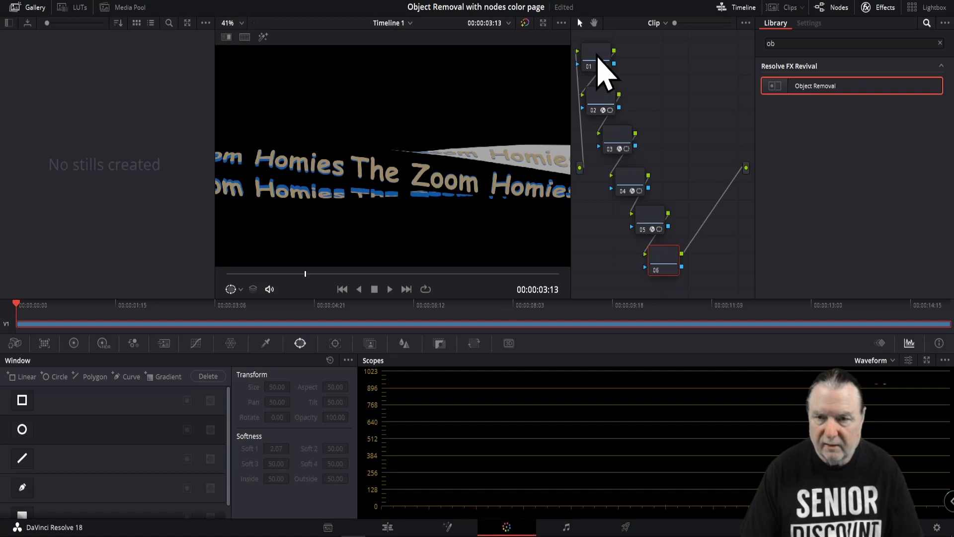
left_click(600, 96)
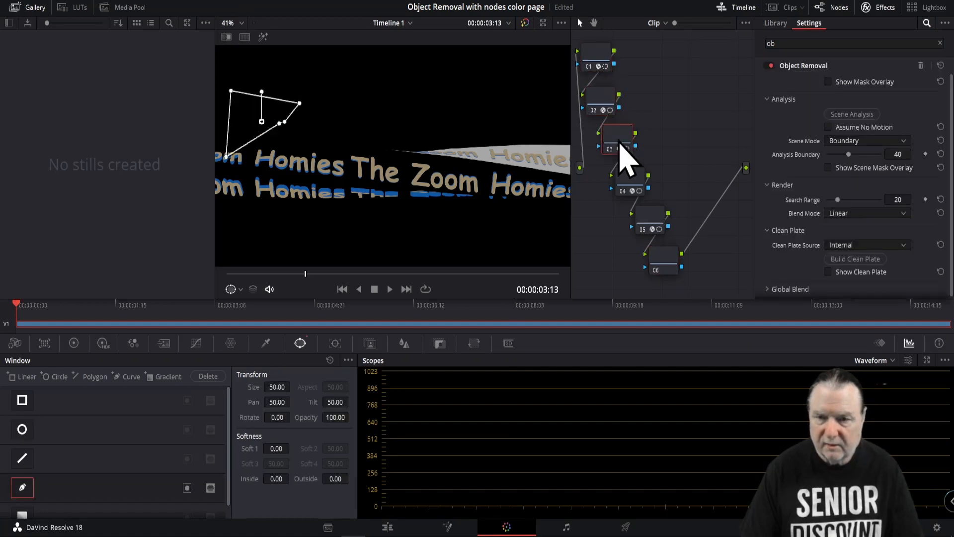
left_click(648, 226)
left_click(662, 268)
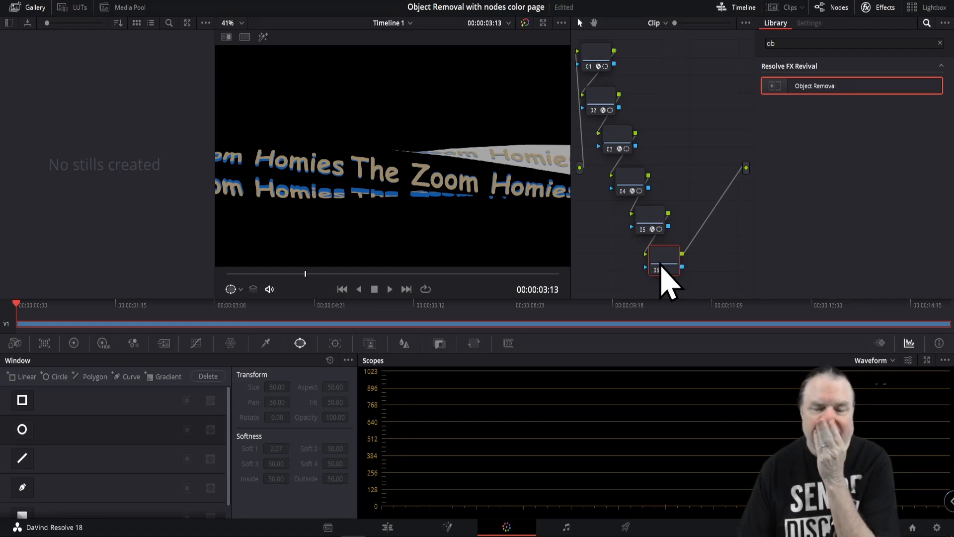
left_click(594, 56)
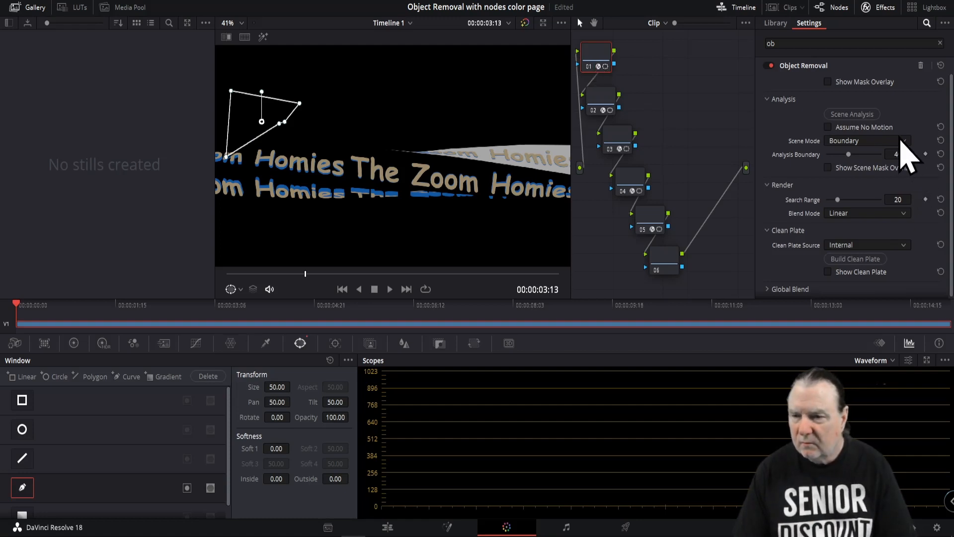
left_click(902, 140)
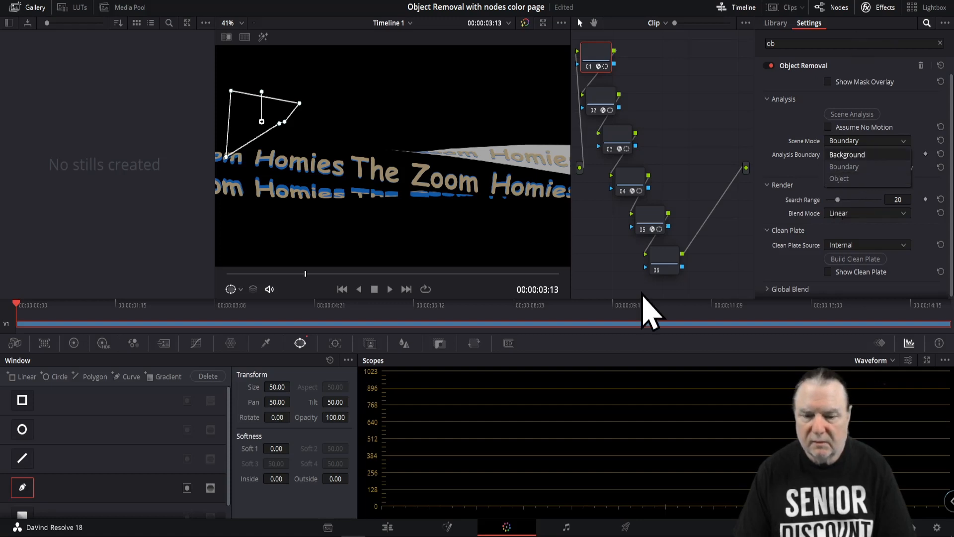
- Check the photo clip on the Fusion page and try to return to the Edit page
left_click(448, 529)
left_click(448, 529)
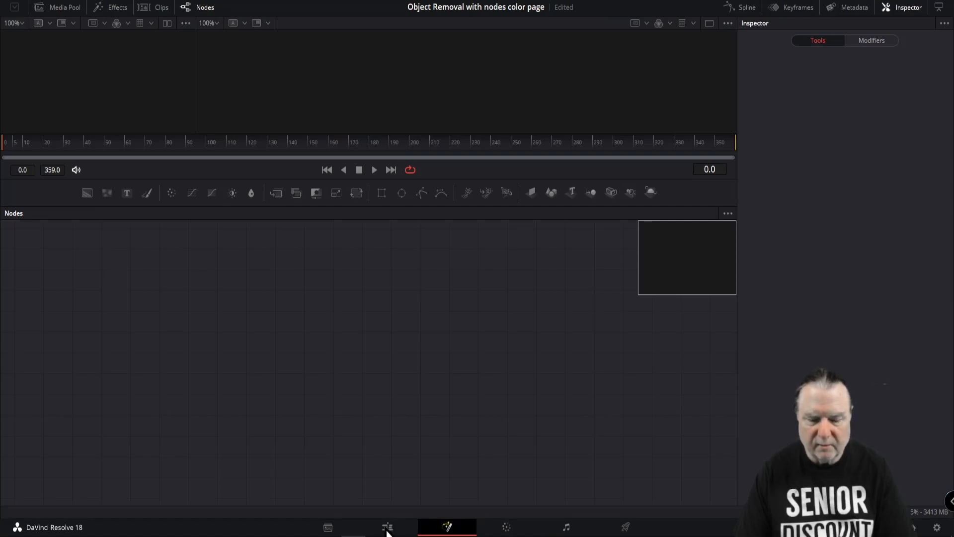
left_click(388, 528)
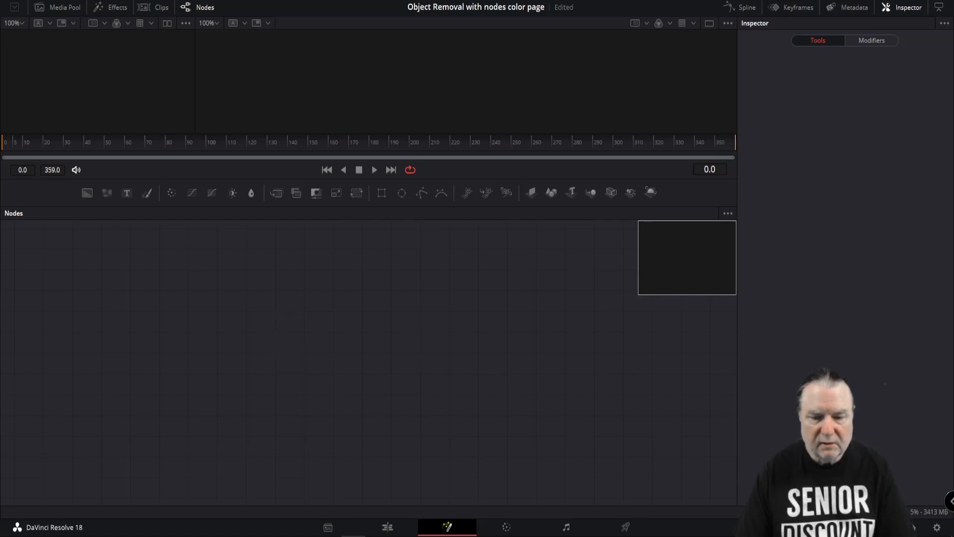
- Review the CPU, memory, disk, Ethernet and GPU performance graphs in Windows Task Manager, then close it
right_click(633, 530)
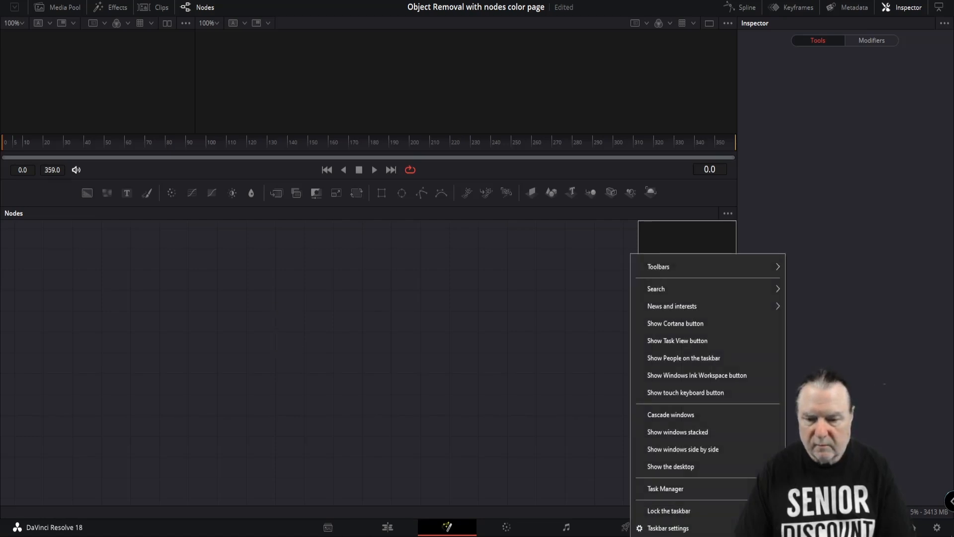
left_click(664, 487)
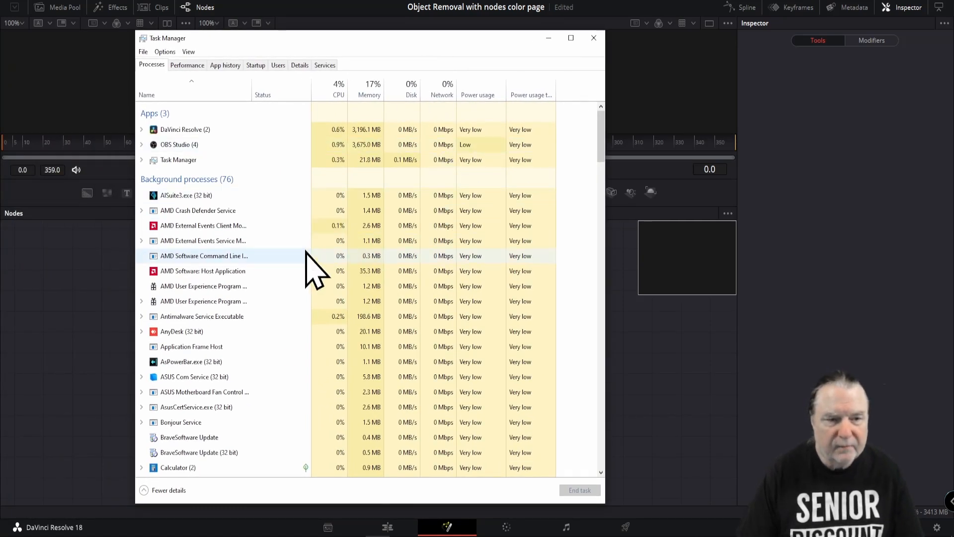
left_click(188, 65)
left_click(158, 94)
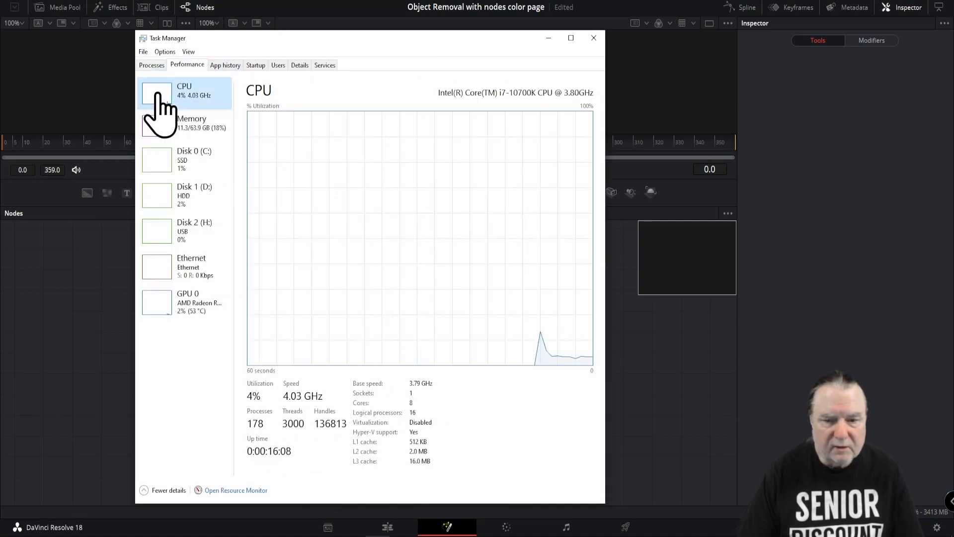
left_click(148, 128)
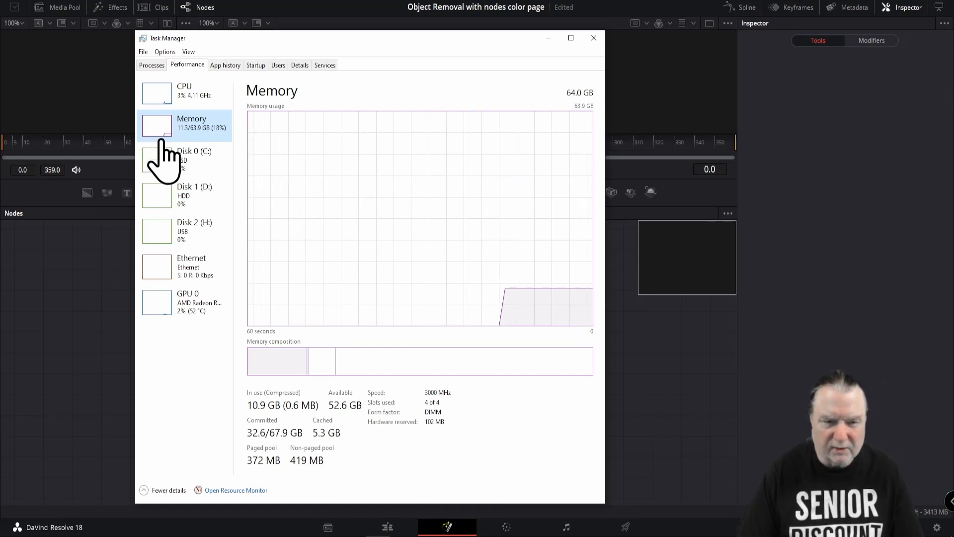
left_click(156, 166)
left_click(155, 201)
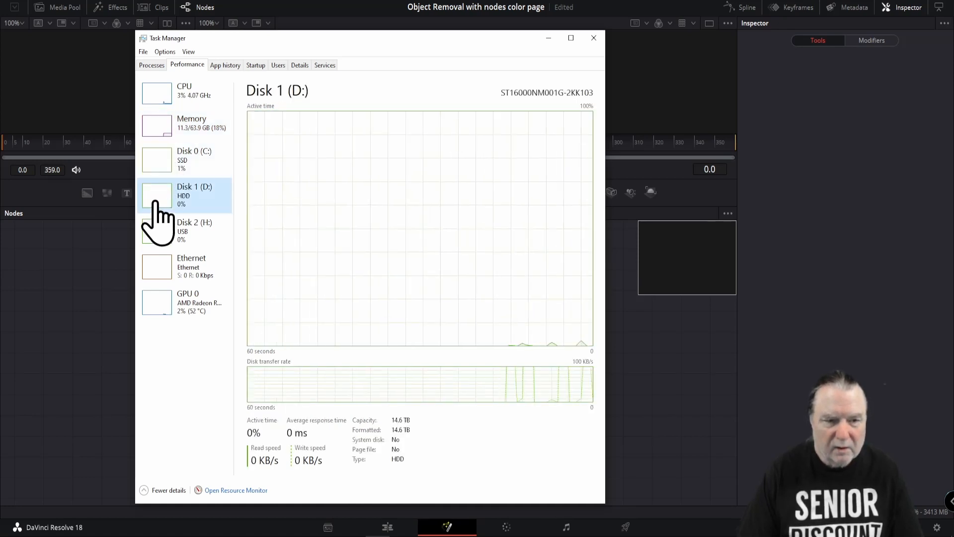
left_click(158, 231)
left_click(157, 263)
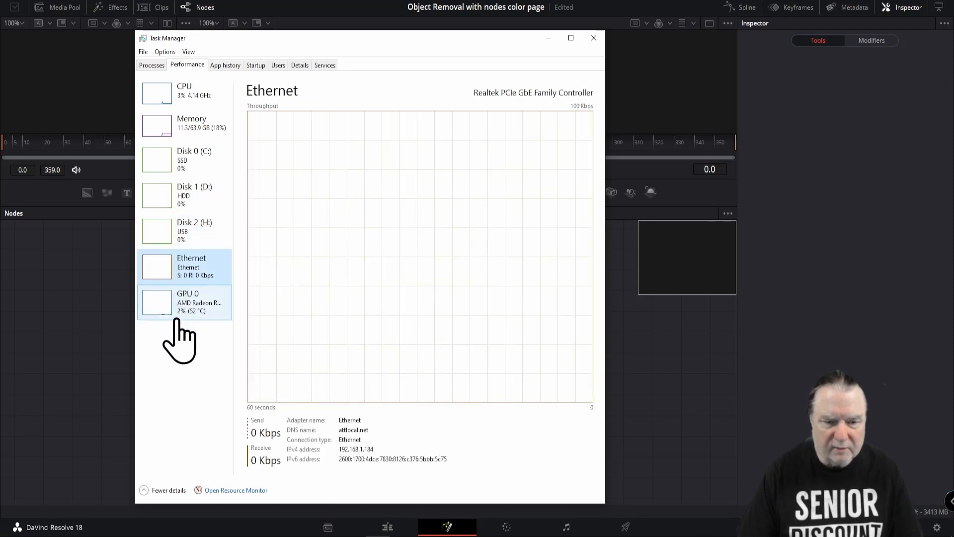
left_click(158, 308)
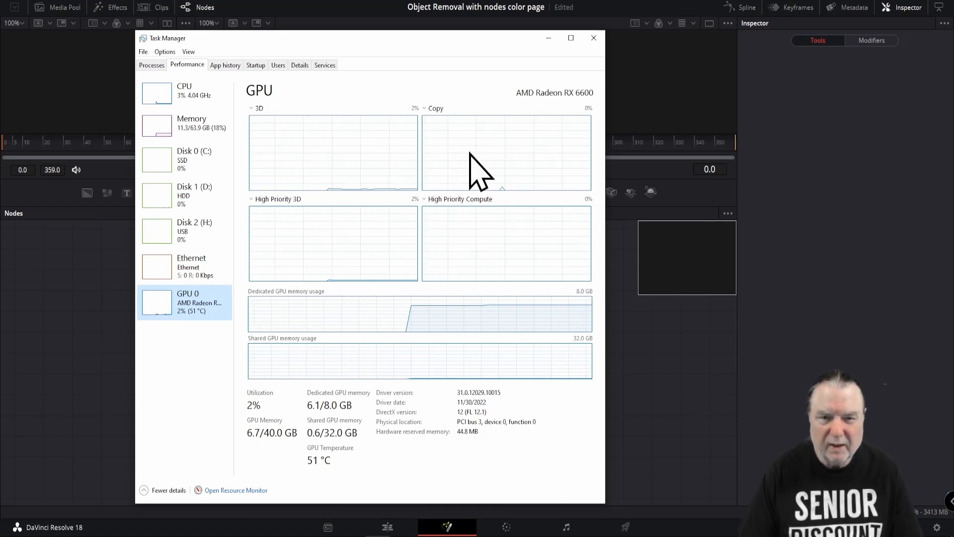
left_click(596, 38)
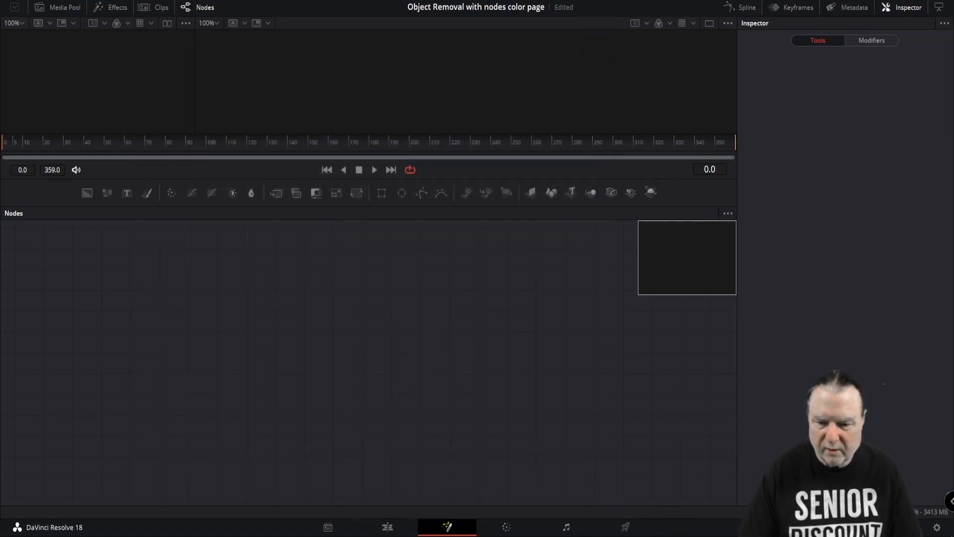
- Reopen Windows Task Manager, end the DaVinci Resolve task, and close Task Manager
right_click(682, 531)
left_click(584, 415)
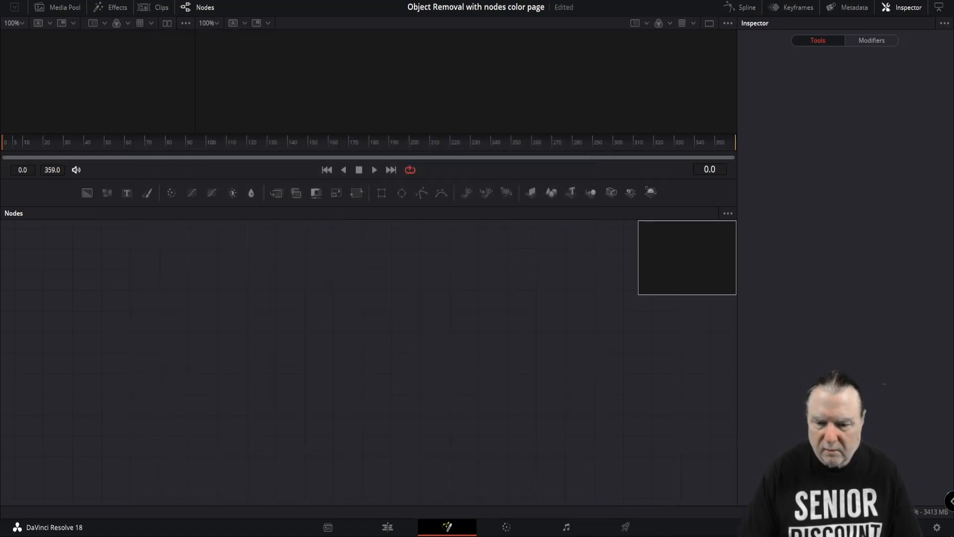
right_click(700, 533)
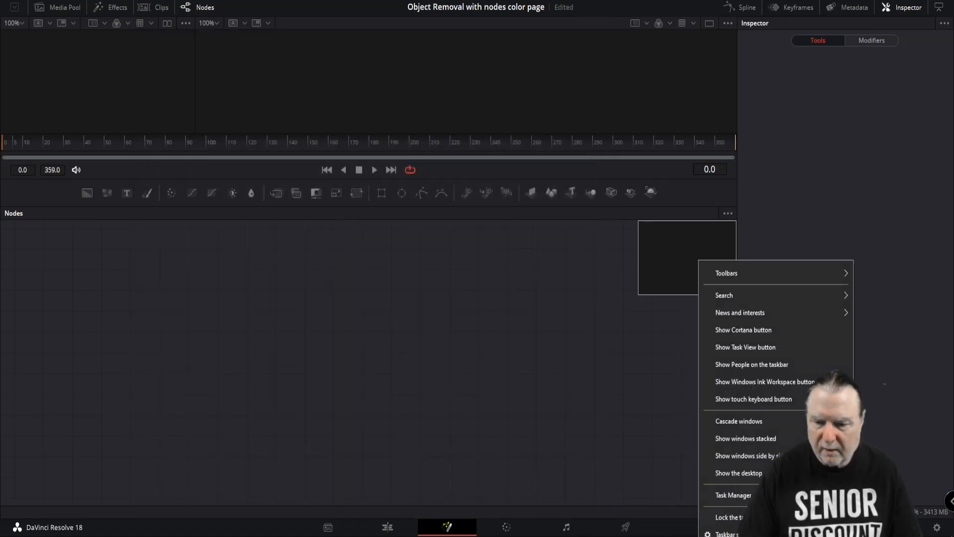
left_click(716, 493)
left_click(191, 130)
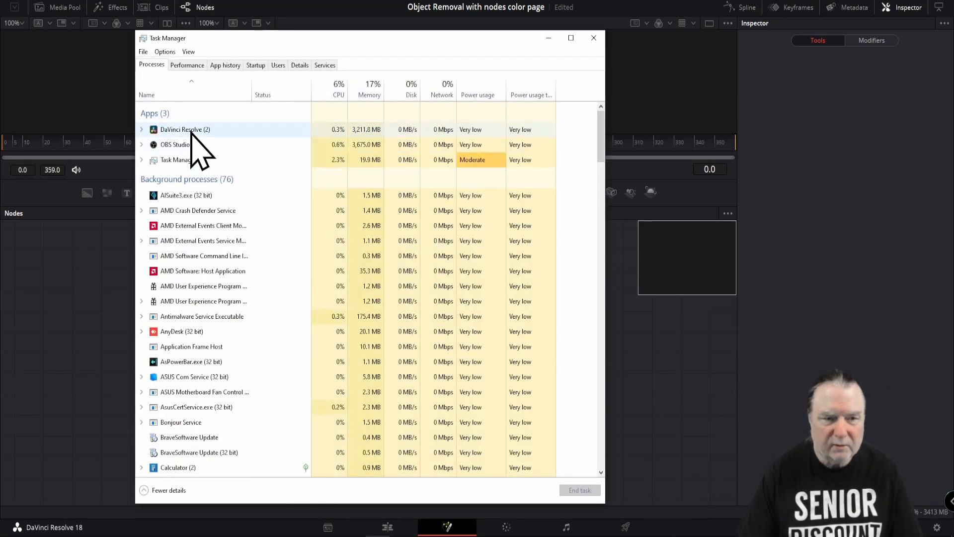
left_click(579, 490)
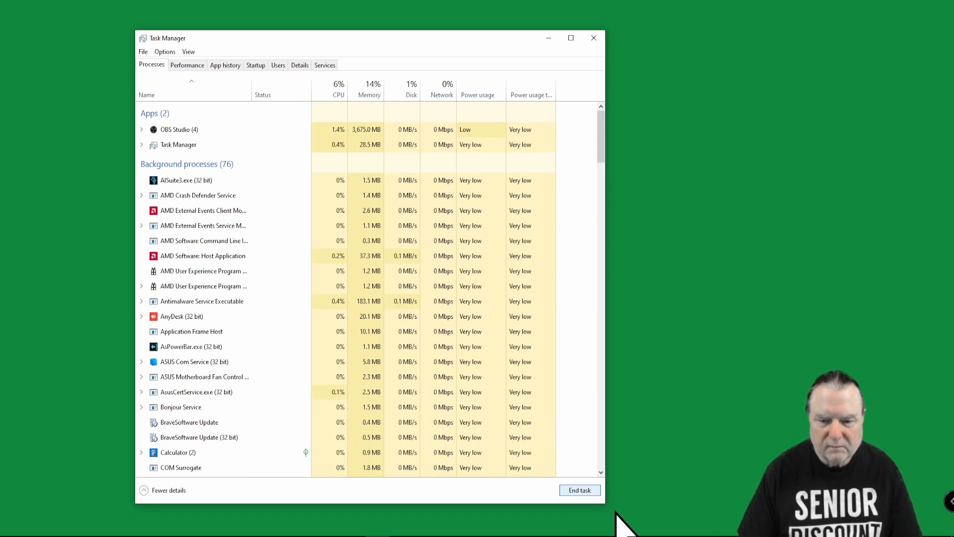
left_click(594, 37)
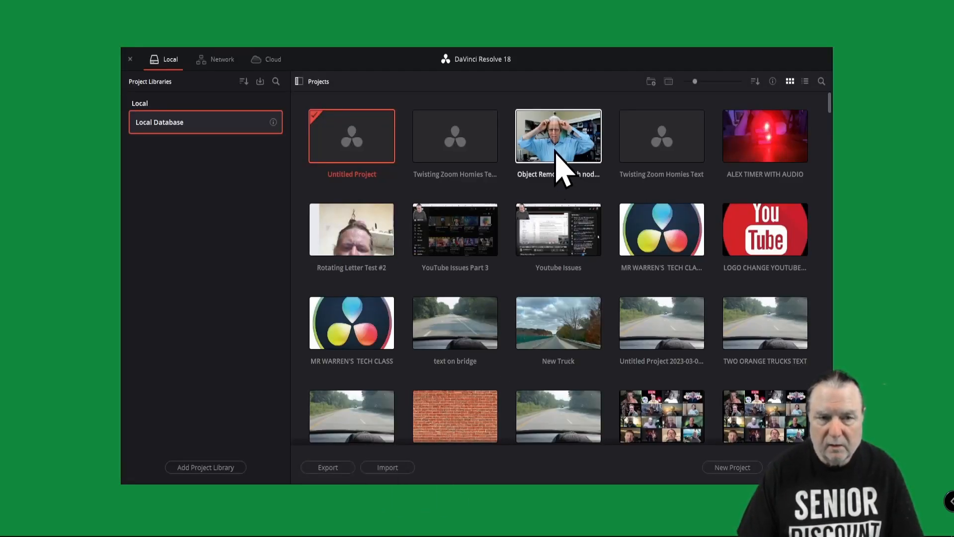
- Open the project "Object Removal with nodes color page" from the Project Manager in DaVinci Resolve and check for software updates
double_click(539, 139)
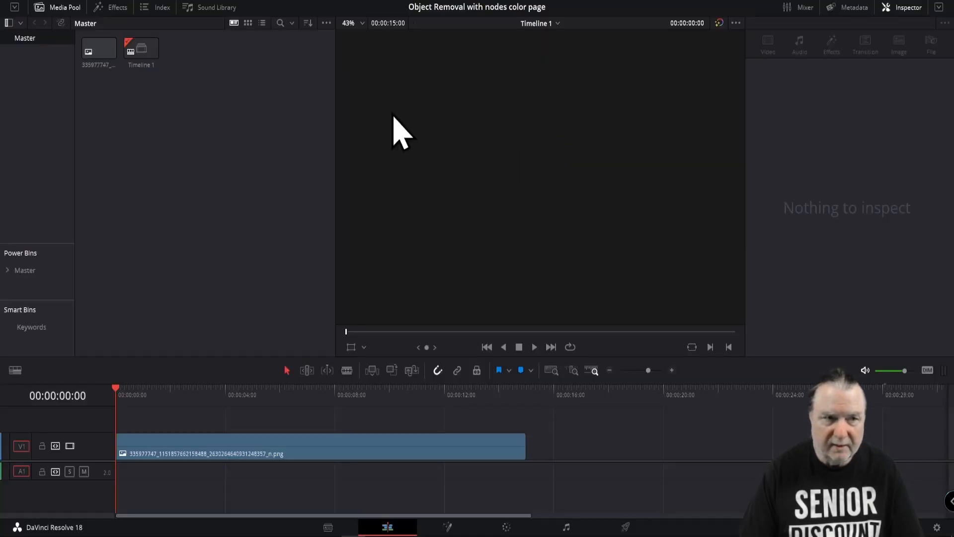
left_click(23, 2)
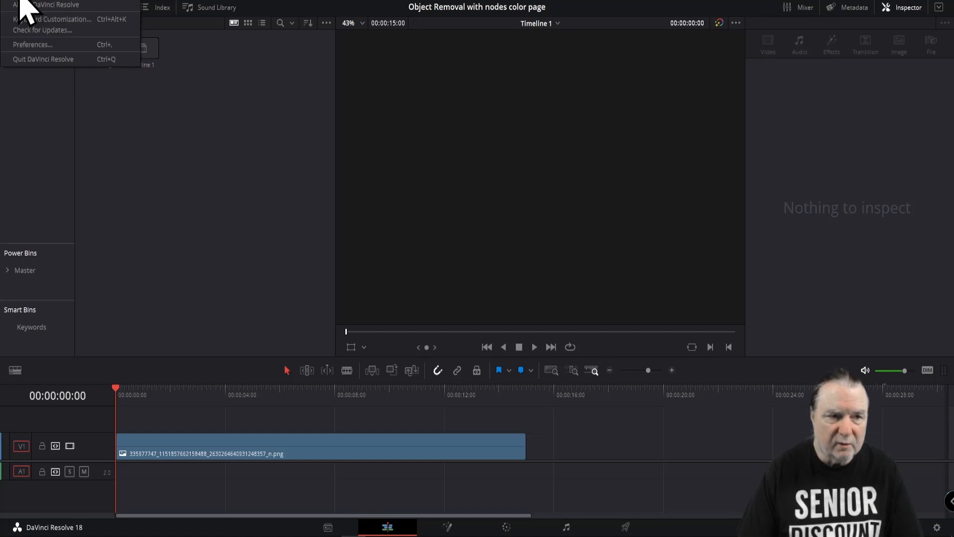
left_click(41, 30)
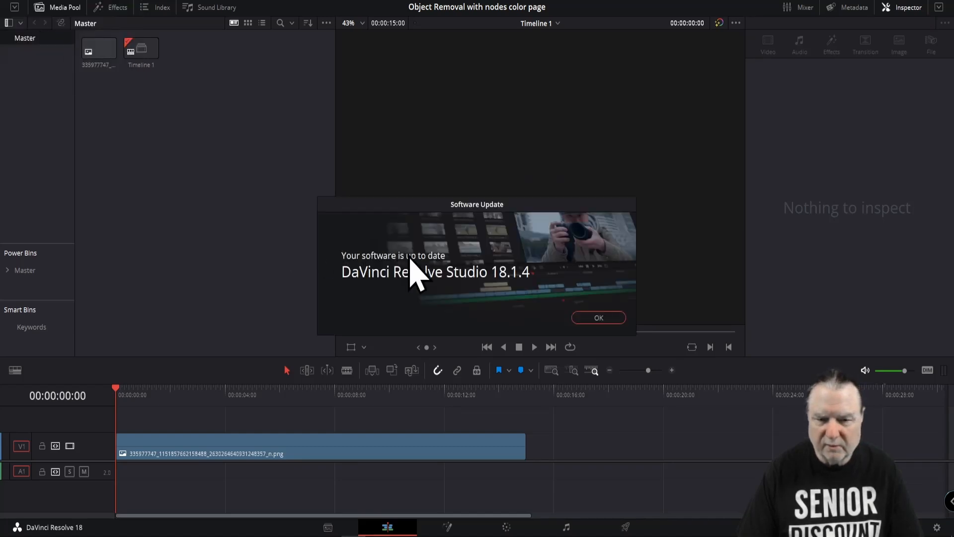
left_click(598, 318)
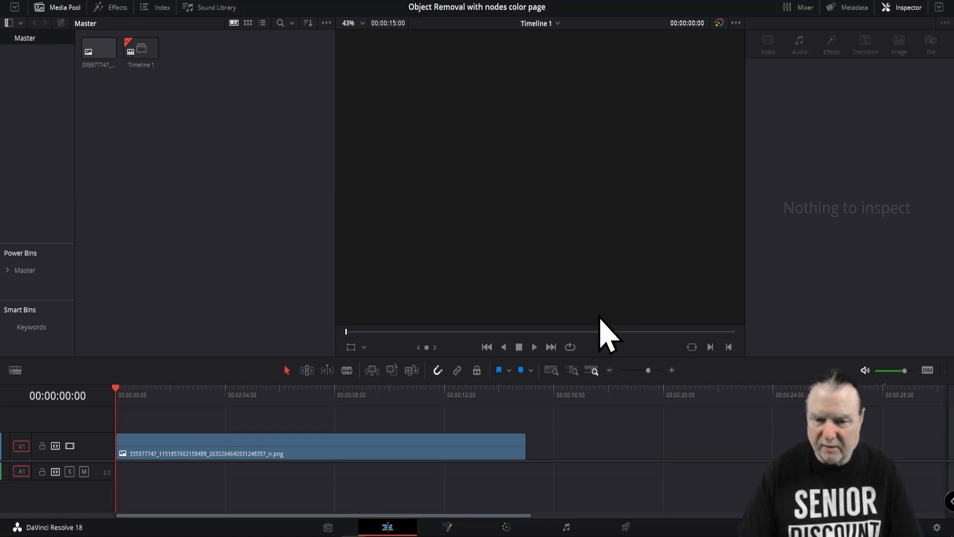
- Set the playhead at the timeline start and check nodes 02 through 06 one by one on the Color page
mouse_move(118, 390)
left_mouse_down()
mouse_move(423, 398)
mouse_move(116, 391)
left_mouse_up()
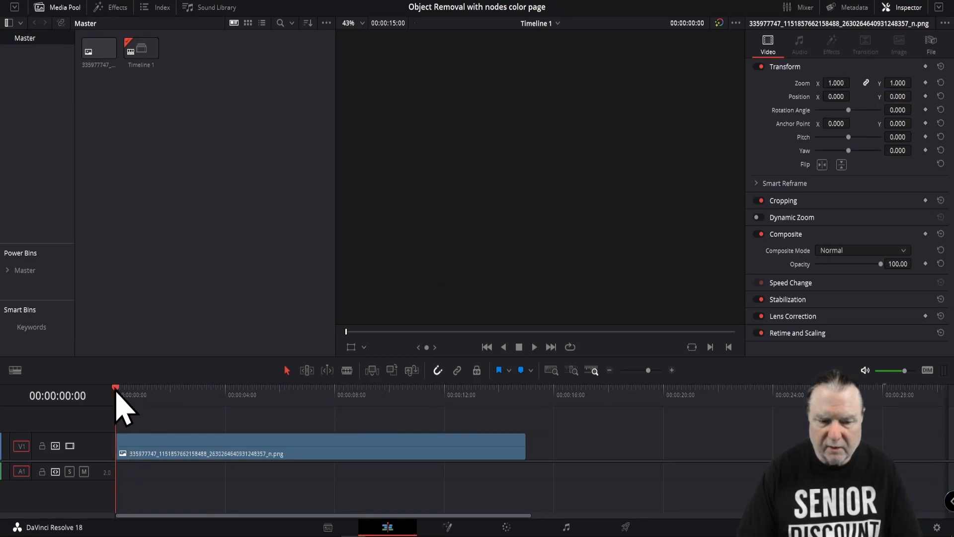
left_click(503, 528)
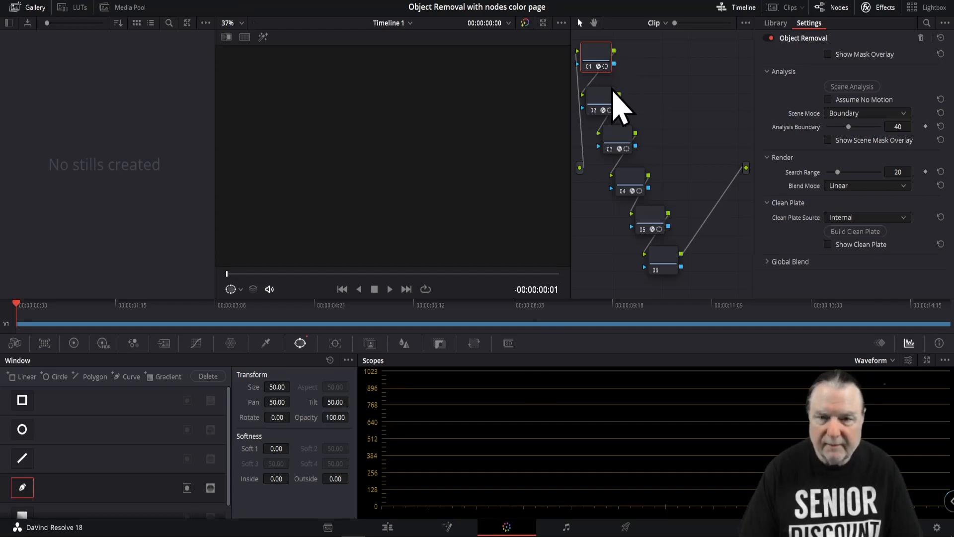
left_click(599, 100)
left_click(620, 142)
left_click(630, 175)
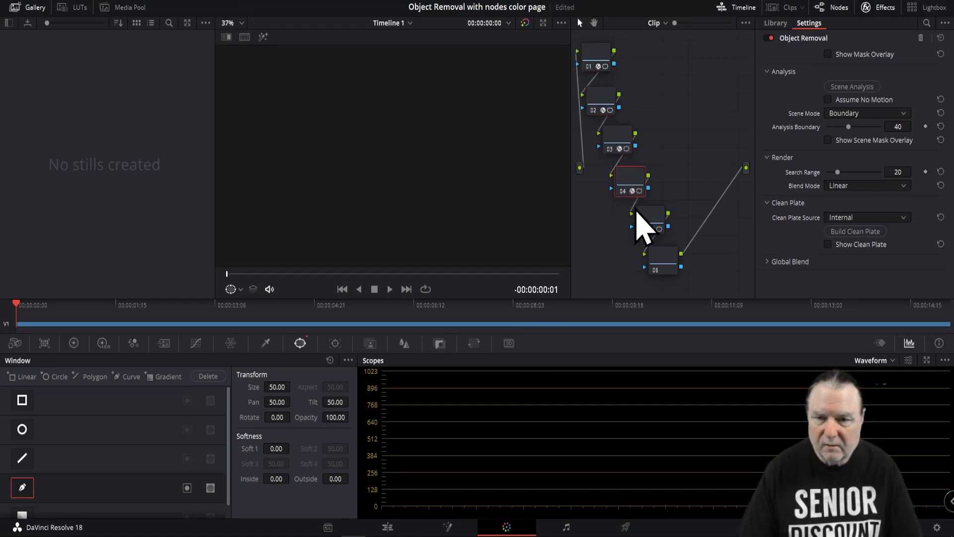
left_click(641, 215)
left_click(657, 260)
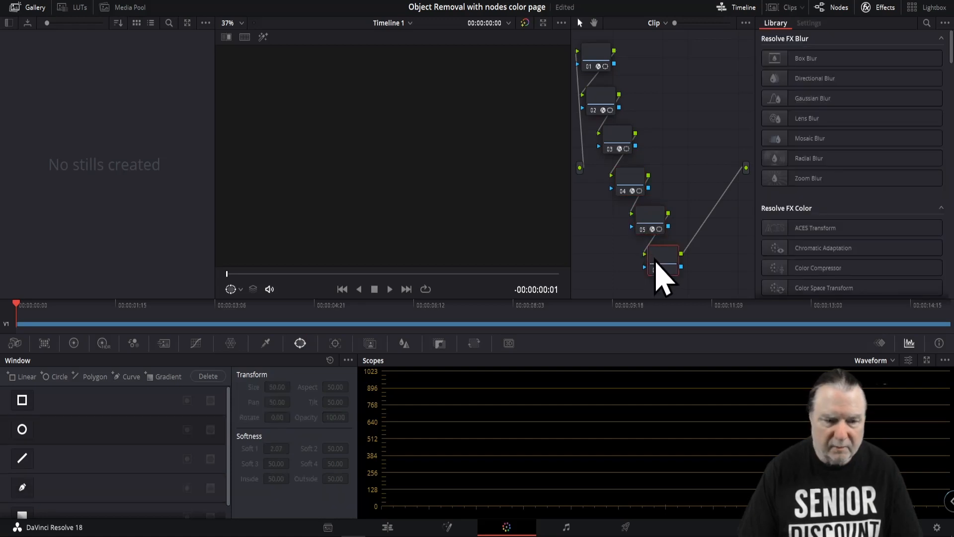